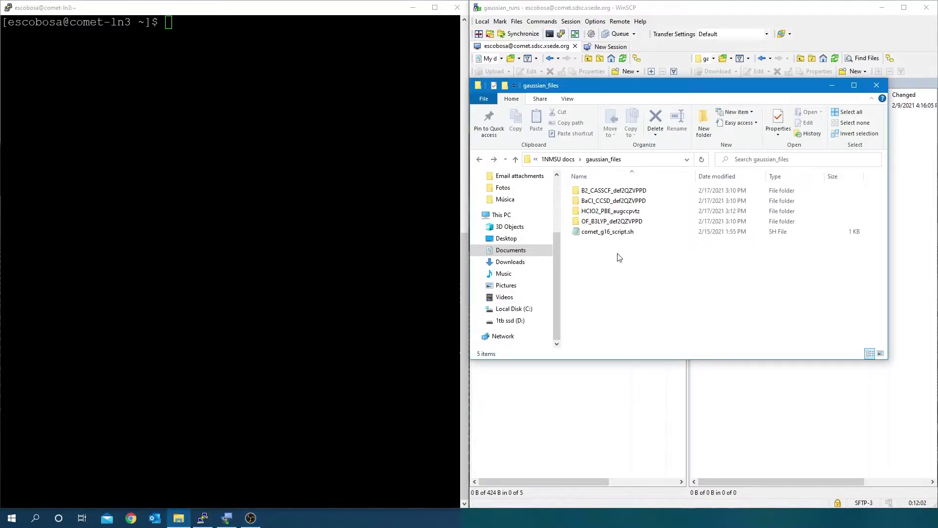
# Open the HClO2_PBE_augccpvtz .gjf in Notepad++ and append output=wfx to the route line
pyautogui.doubleClick(611, 211)
pyautogui.rightClick(620, 195)
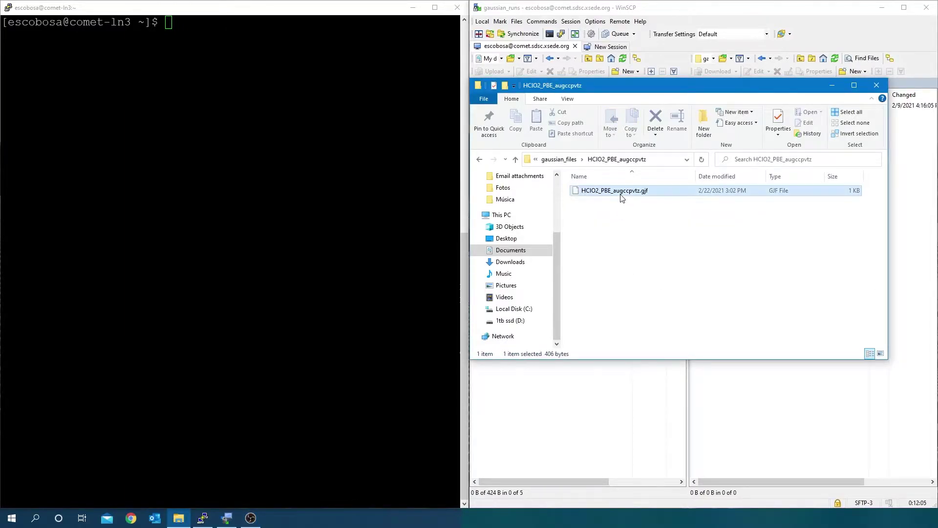
pyautogui.click(590, 257)
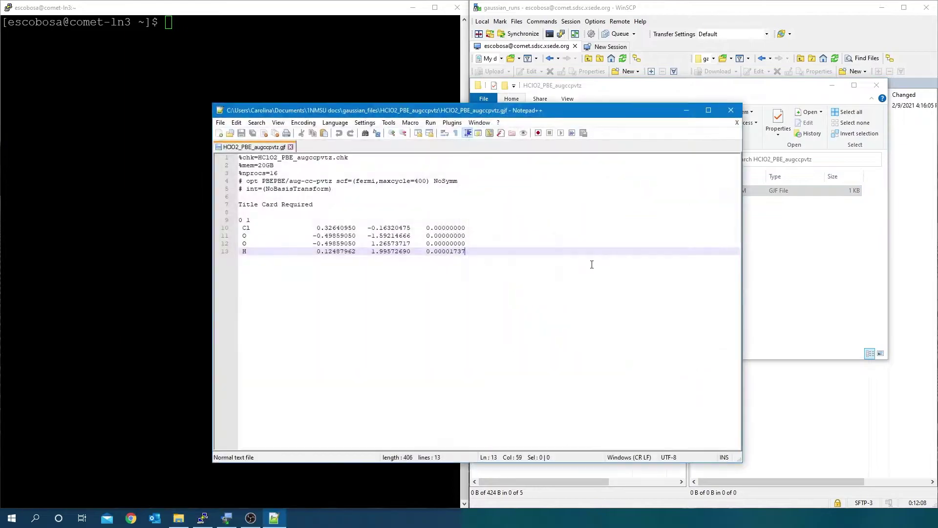
pyautogui.click(475, 195)
pyautogui.click(470, 189)
pyautogui.write('outpu')
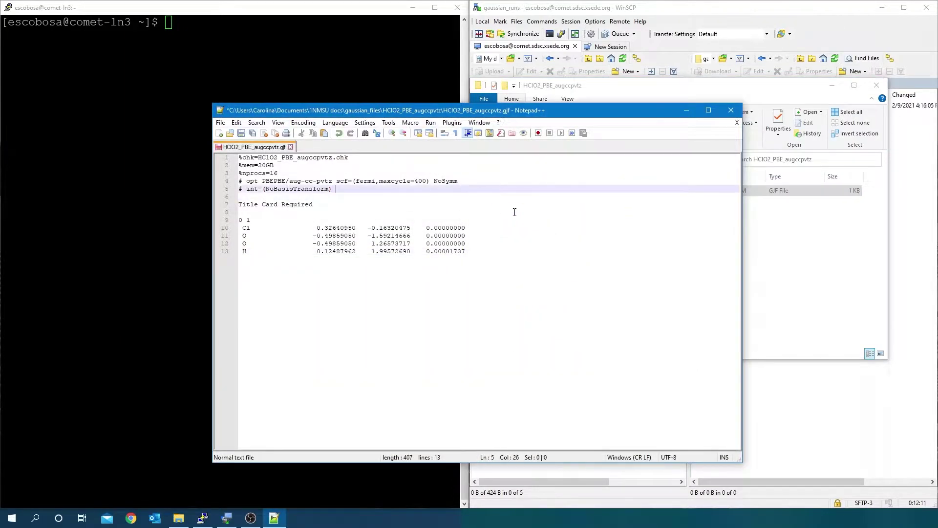
pyautogui.write('t=wfx')
# Add a closing HClO2_PBE_augccpvtz.wfx line after the coordinates and save the input file
pyautogui.click(576, 260)
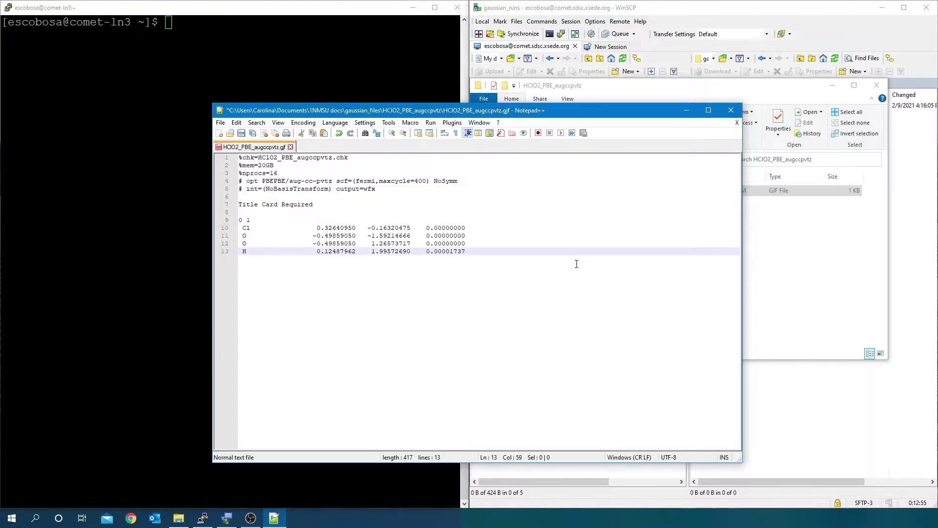
pyautogui.press('Return')
pyautogui.press('Return')
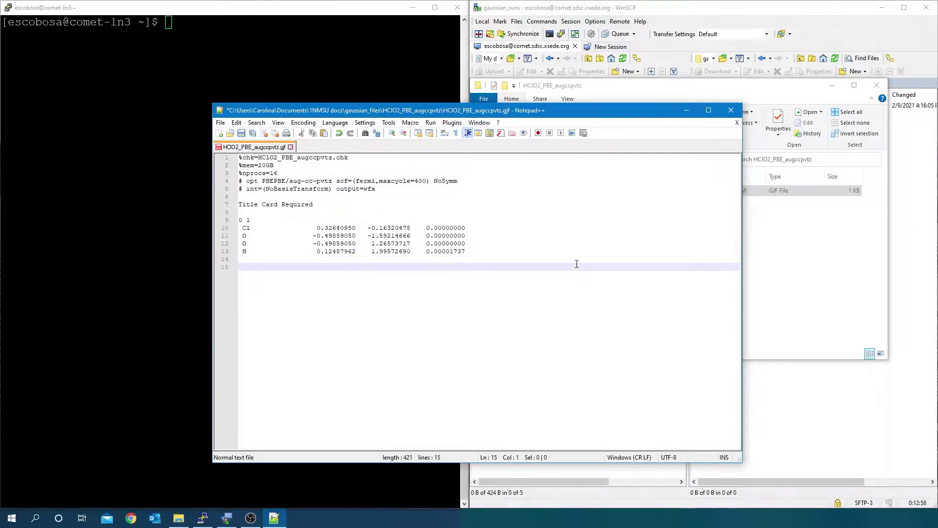
pyautogui.moveTo(333, 158); pyautogui.dragTo(258, 157)
pyautogui.hotkey('ctrl', 'c')
pyautogui.click(252, 268)
pyautogui.hotkey('ctrl', 'v')
pyautogui.write('.wfx')
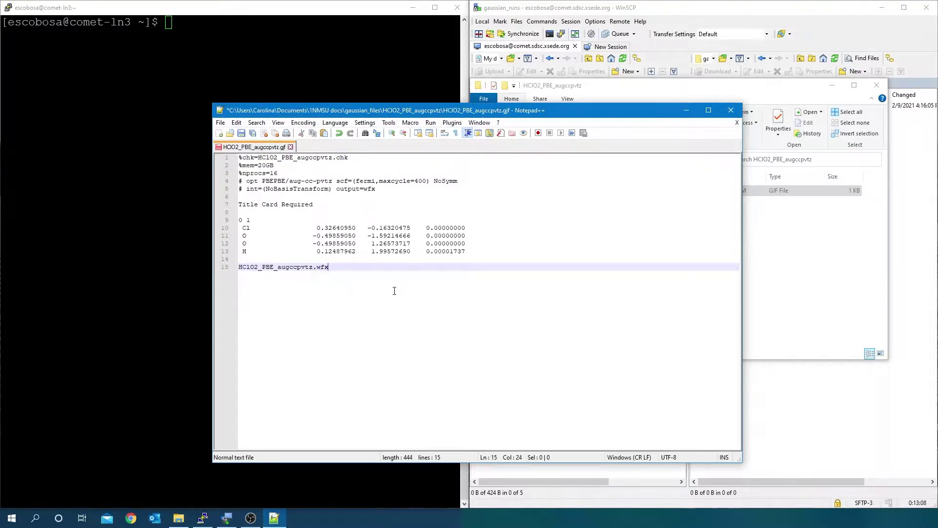
pyautogui.press('Return')
pyautogui.hotkey('ctrl', 's')
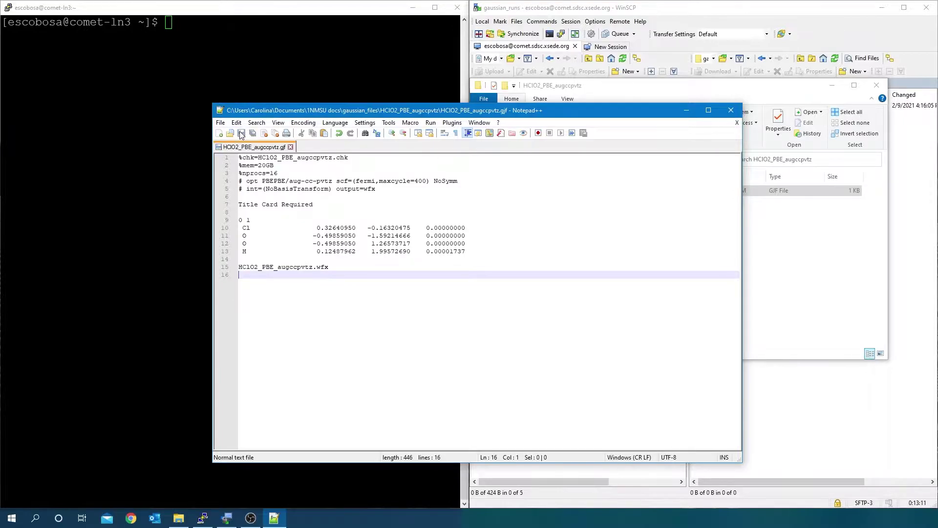
# Copy comet_g16_script.sh from gaussian_files into the HClO2_PBE_augccpvtz folder
pyautogui.click(737, 123)
pyautogui.click(737, 117)
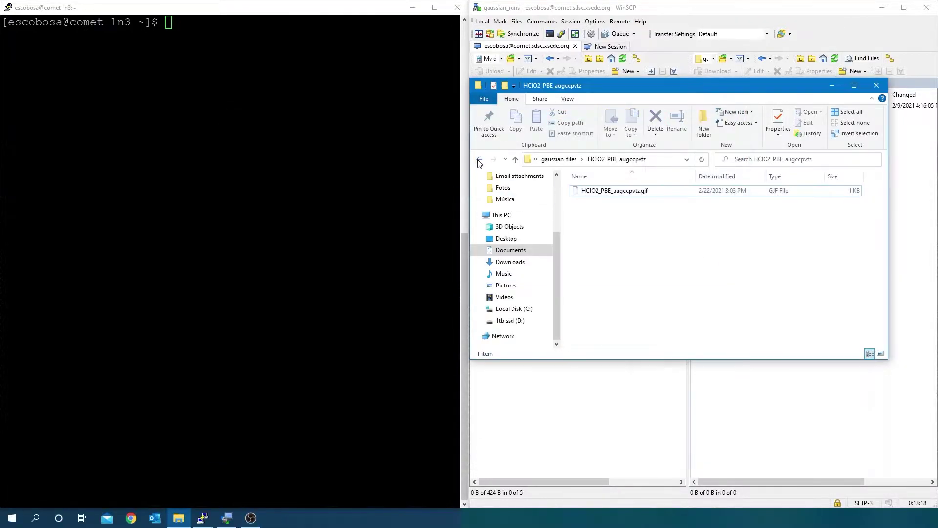
pyautogui.click(480, 159)
pyautogui.click(639, 233)
pyautogui.rightClick(639, 233)
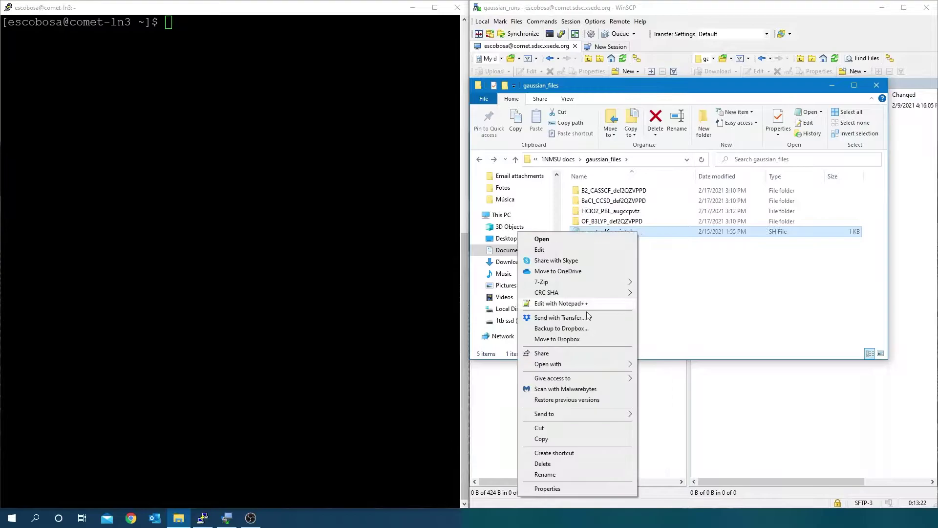
pyautogui.click(558, 439)
pyautogui.doubleClick(615, 212)
pyautogui.rightClick(617, 217)
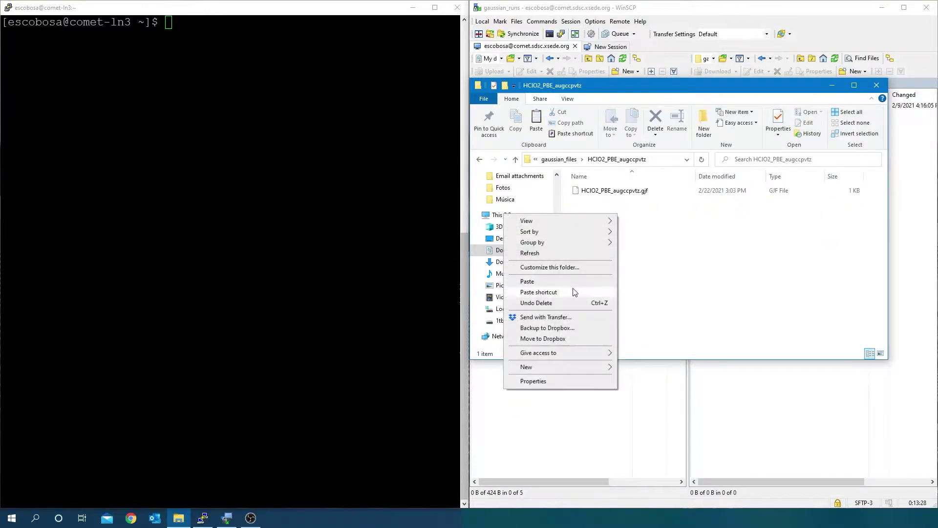
pyautogui.click(589, 281)
pyautogui.click(630, 200)
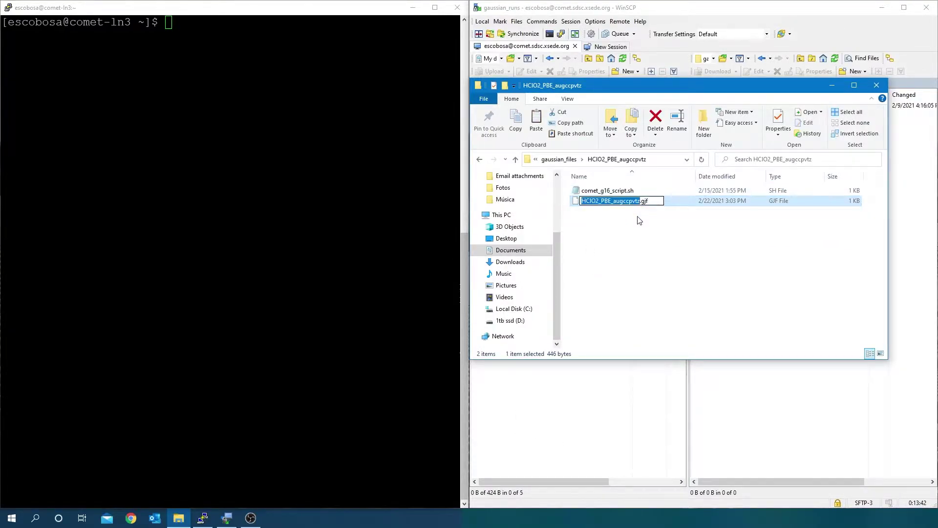
# Change the script's run line to HClO2_PBE_augccpvtz.gjf and HClO2_PBE_augccpvtz.log, then save and close Notepad
pyautogui.doubleClick(607, 190)
pyautogui.moveTo(382, 276); pyautogui.dragTo(289, 276)
pyautogui.hotkey('ctrl', 'v')
pyautogui.write('.gjf')
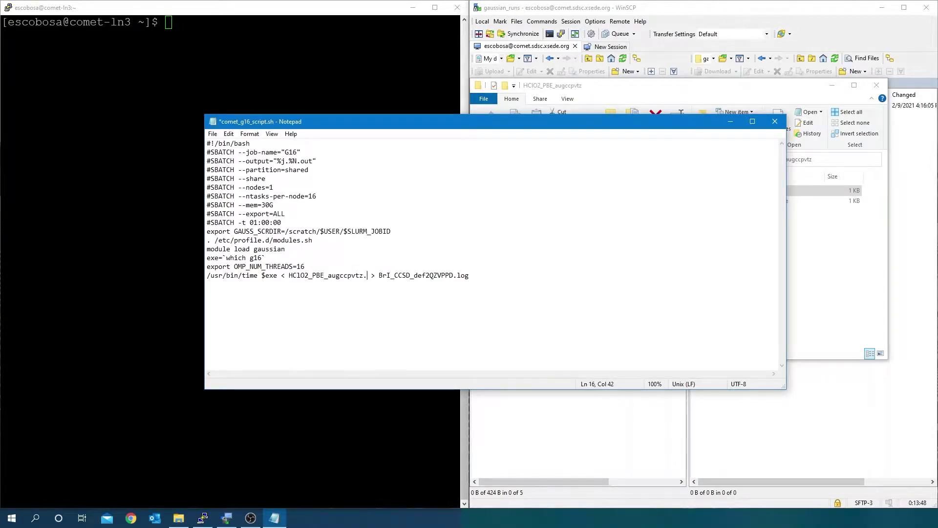
pyautogui.moveTo(468, 275); pyautogui.dragTo(390, 275)
pyautogui.hotkey('ctrl', 'v')
pyautogui.click(517, 273)
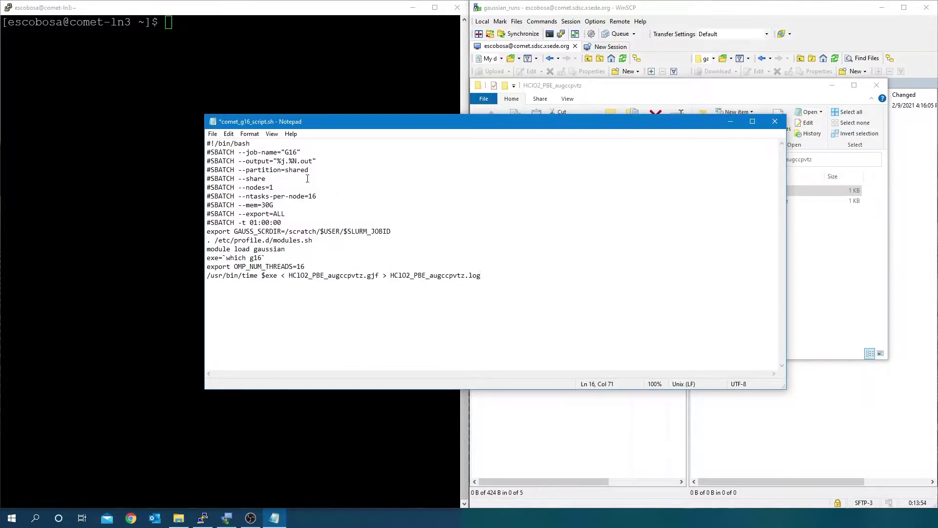
pyautogui.click(213, 133)
pyautogui.click(225, 177)
pyautogui.hotkey('alt', 'F4')
pyautogui.hotkey('alt', 'F4')
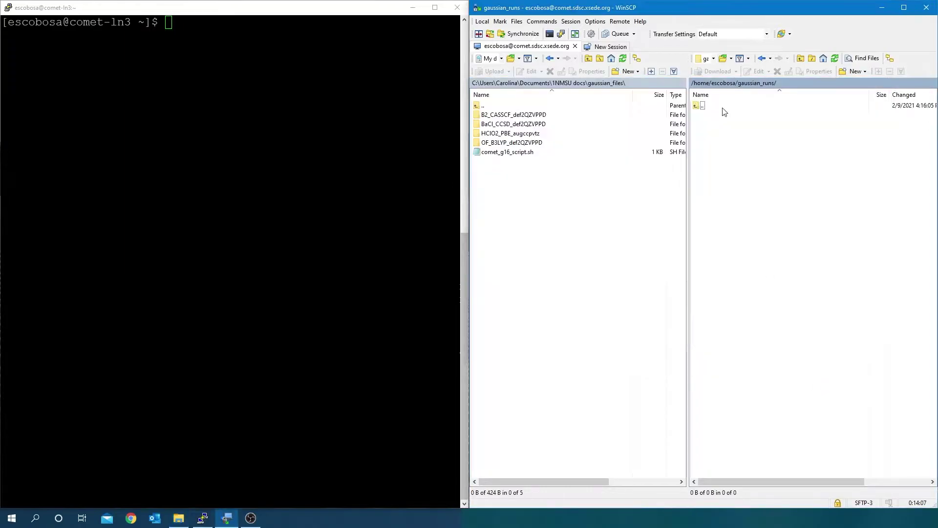
# Switch transfer mode to Text and upload the HClO2_PBE_augccpvtz folder into remote gaussian_runs
pyautogui.click(735, 34)
pyautogui.click(730, 55)
pyautogui.doubleClick(703, 105)
pyautogui.doubleClick(723, 141)
pyautogui.moveTo(510, 133); pyautogui.dragTo(777, 137)
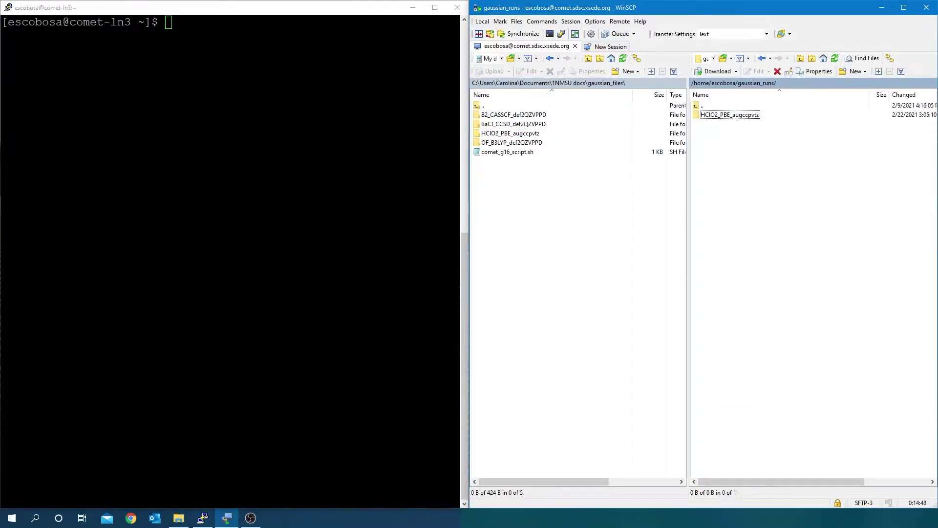
# In the gaussian_runs/HClO2_PBE_augccpvtz/ folder, submit comet_g16_script.sh with sbatch
pyautogui.hotkey('alt', 'Tab')
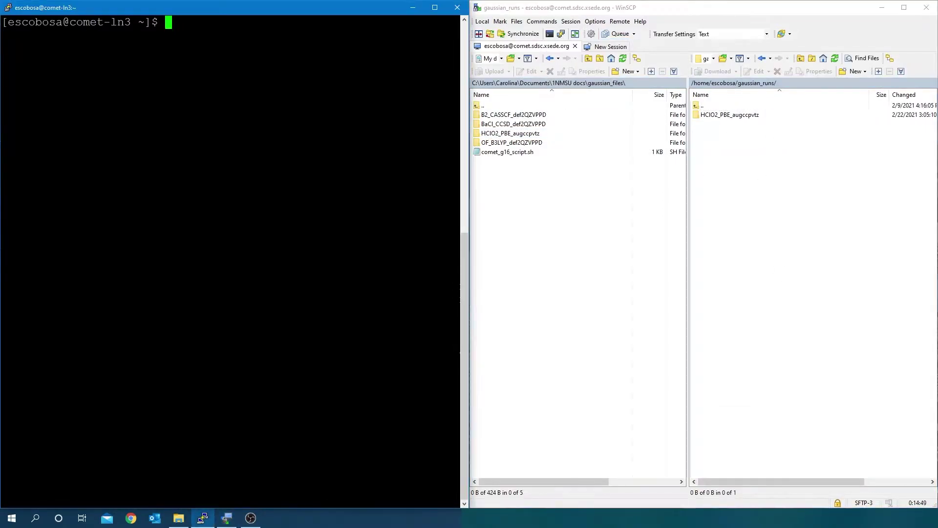
pyautogui.write('cd gau')
pyautogui.press('Tab')
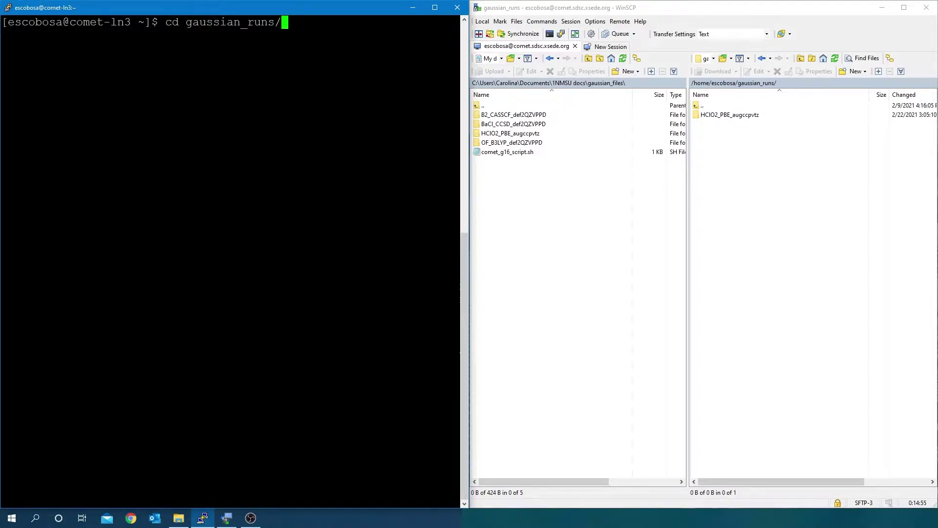
pyautogui.write('HC')
pyautogui.press('Tab')
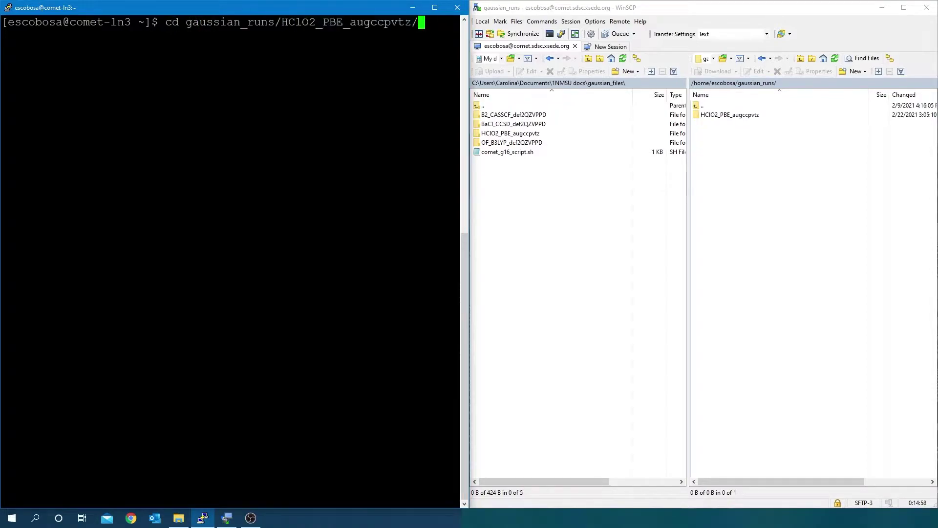
pyautogui.press('Return')
pyautogui.write('sbatch co')
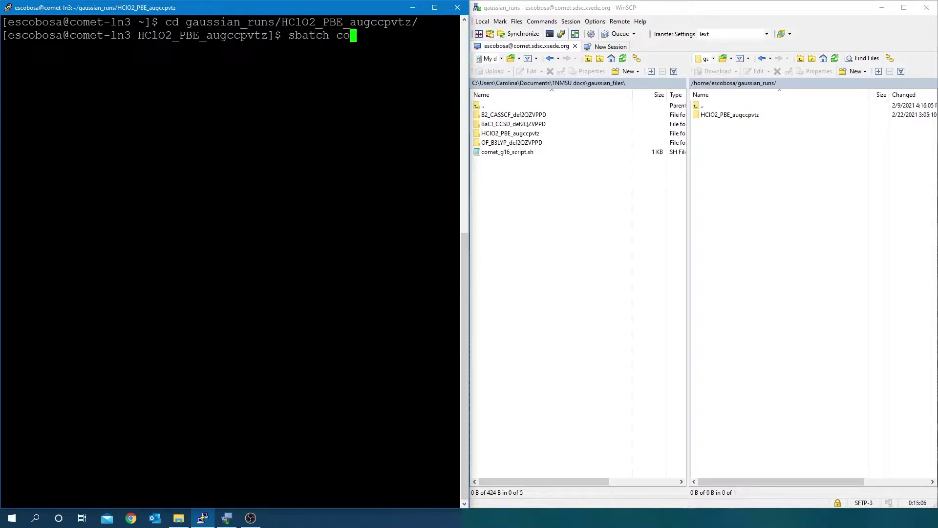
pyautogui.press('Tab')
pyautogui.press('Return')
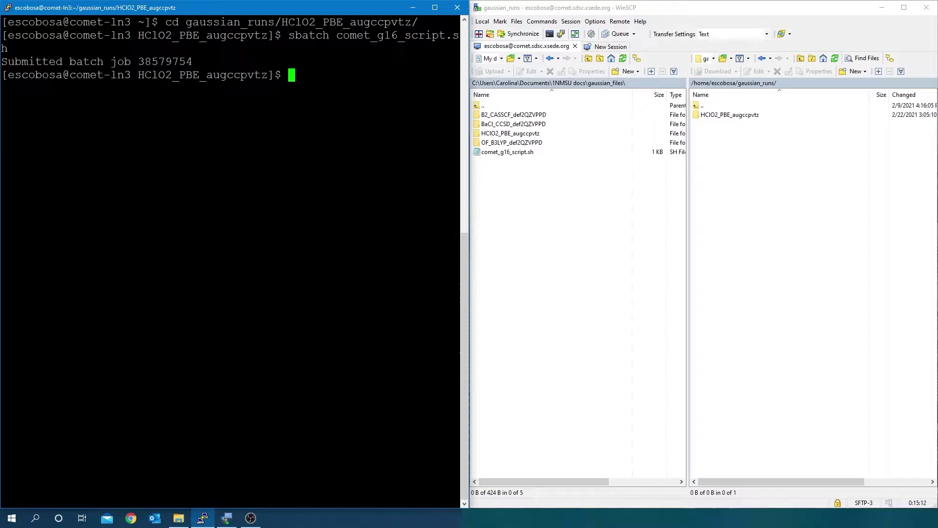
# Refresh the remote job folder in WinSCP and check the job with qstat -u
pyautogui.doubleClick(799, 116)
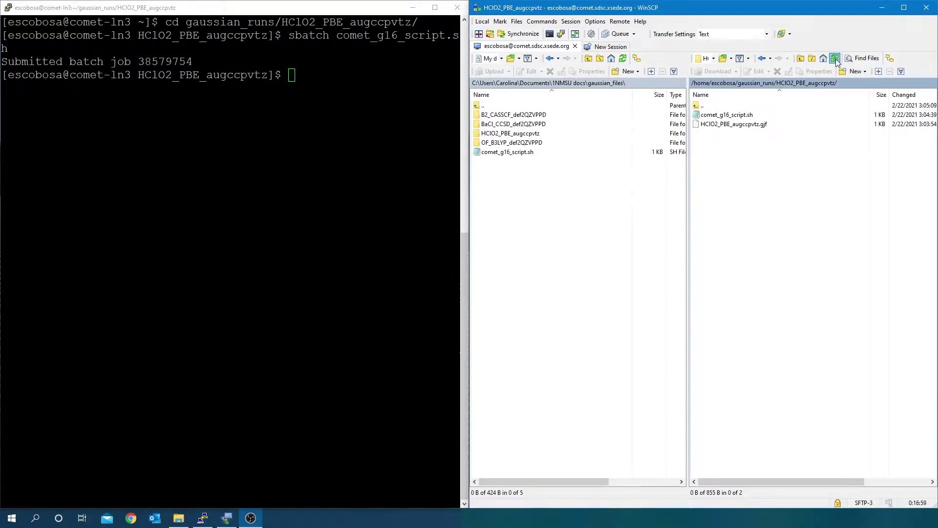
pyautogui.click(835, 58)
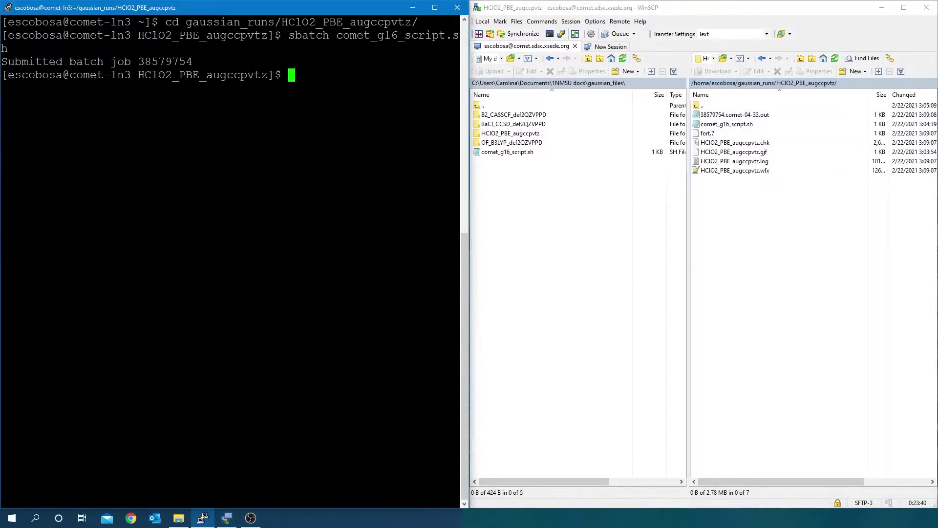
pyautogui.write('qstat -')
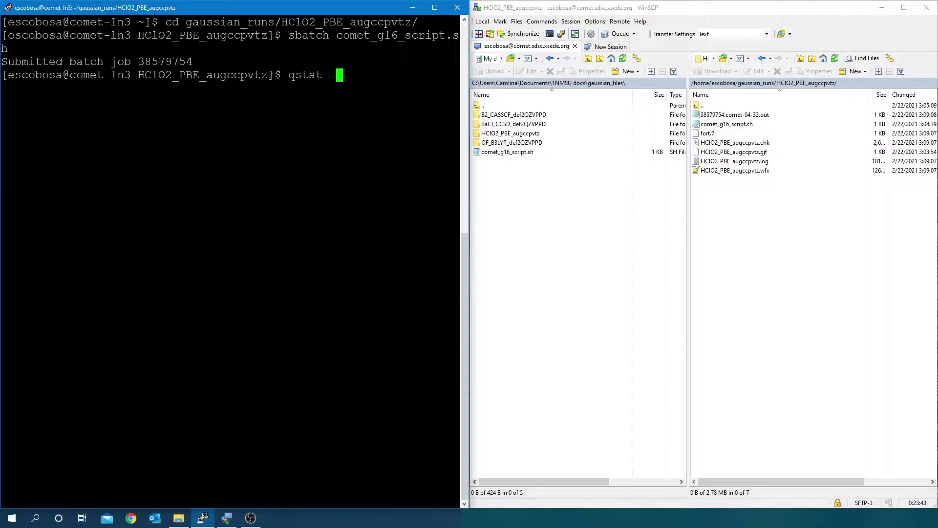
pyautogui.write('u escobosa')
pyautogui.press('Return')
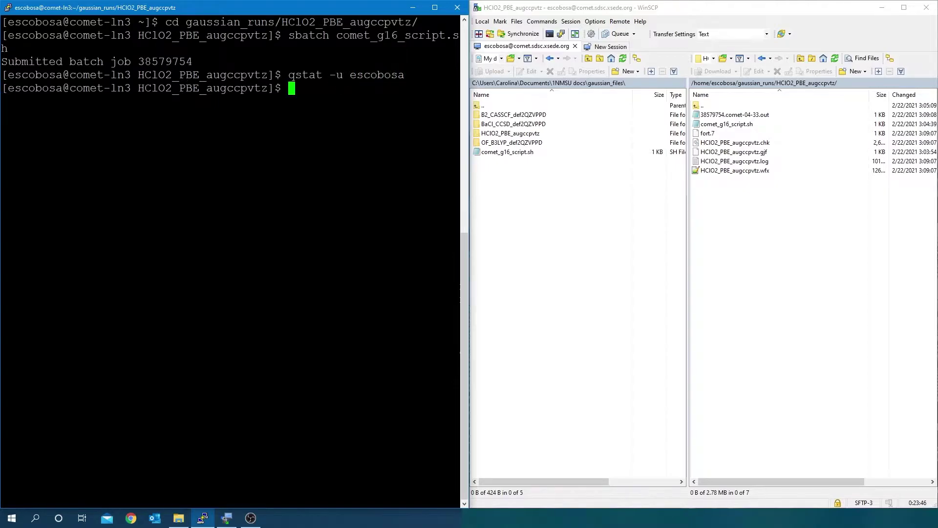
# Load the gaussian module, list the outputs, and enter formchk -3 on HClO2_PBE_augccpvtz.chk
pyautogui.write('module ')
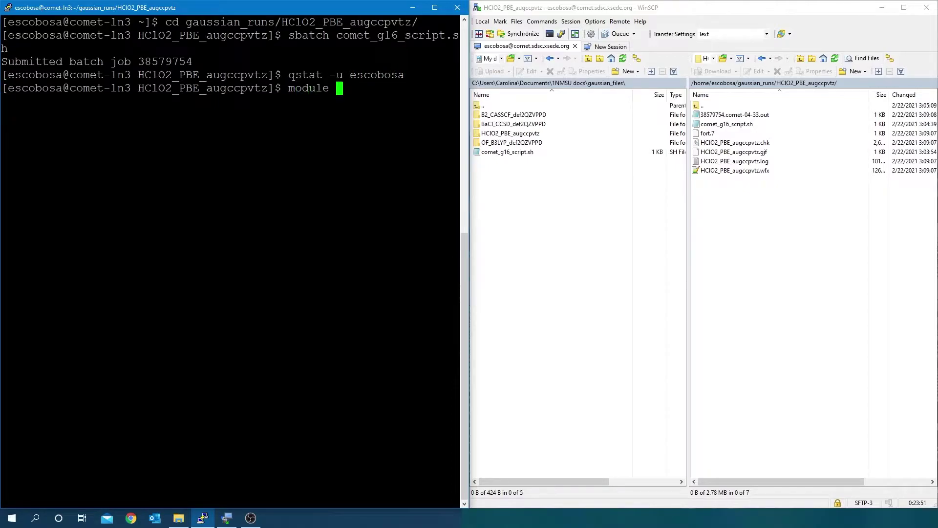
pyautogui.write('load gaussian')
pyautogui.press('Return')
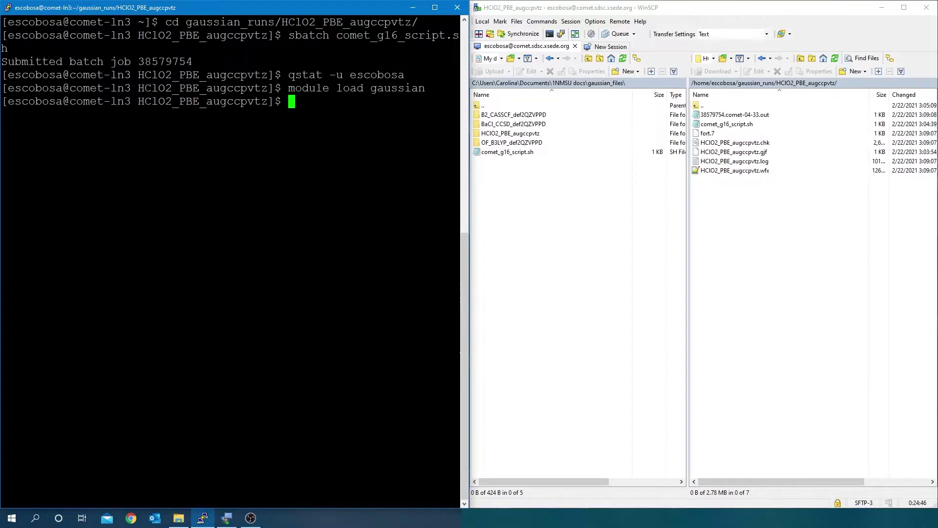
pyautogui.write('ls')
pyautogui.press('Return')
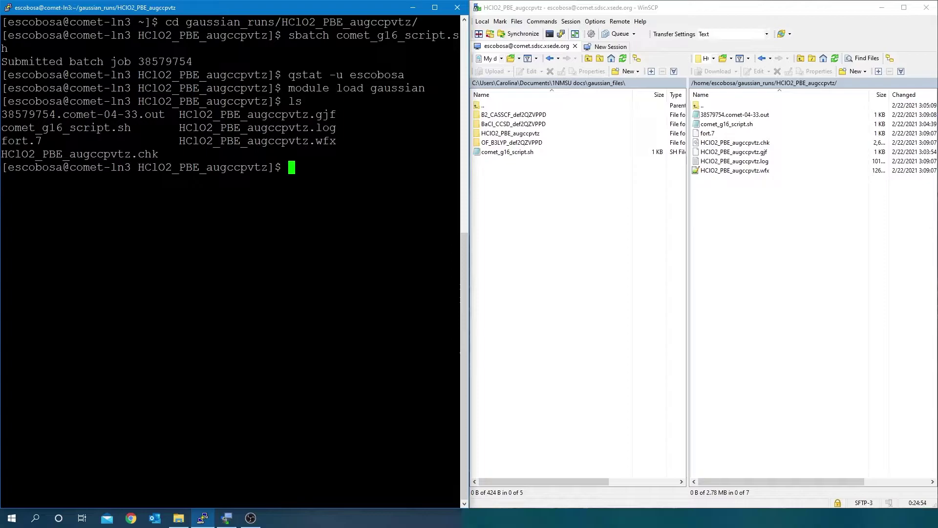
pyautogui.write('formchk -3')
pyautogui.moveTo(158, 154); pyautogui.dragTo(1, 154)
pyautogui.rightClick(1, 154)
# Convert the checkpoint to HClO2_PBE_augccpvtz.fchk and refresh the remote listing to show it
pyautogui.press('Return')
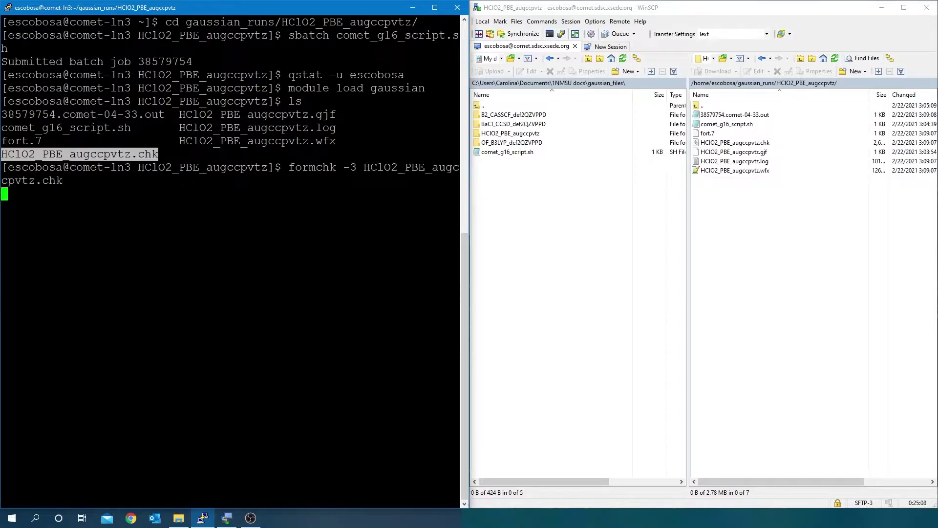
pyautogui.click(754, 216)
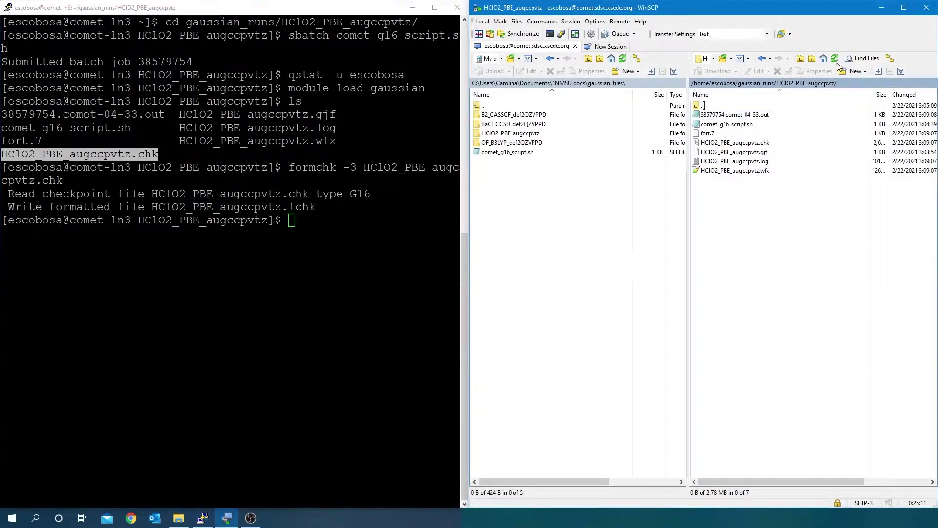
pyautogui.click(836, 59)
pyautogui.click(748, 152)
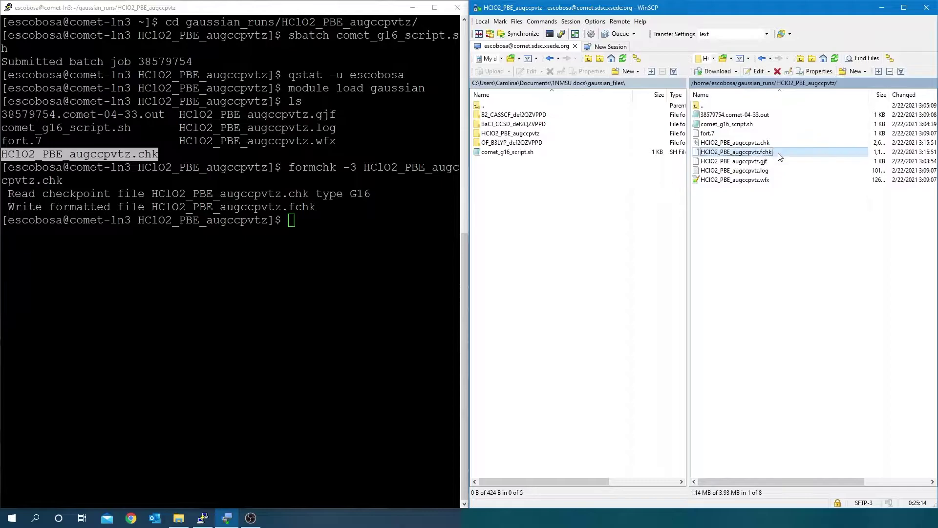
# Delete HClO2_PBE_augccpvtz.chk and fort.7 from the remote job folder
pyautogui.click(762, 143)
pyautogui.keyDown('ctrl'); pyautogui.click(741, 134); pyautogui.keyUp('ctrl')
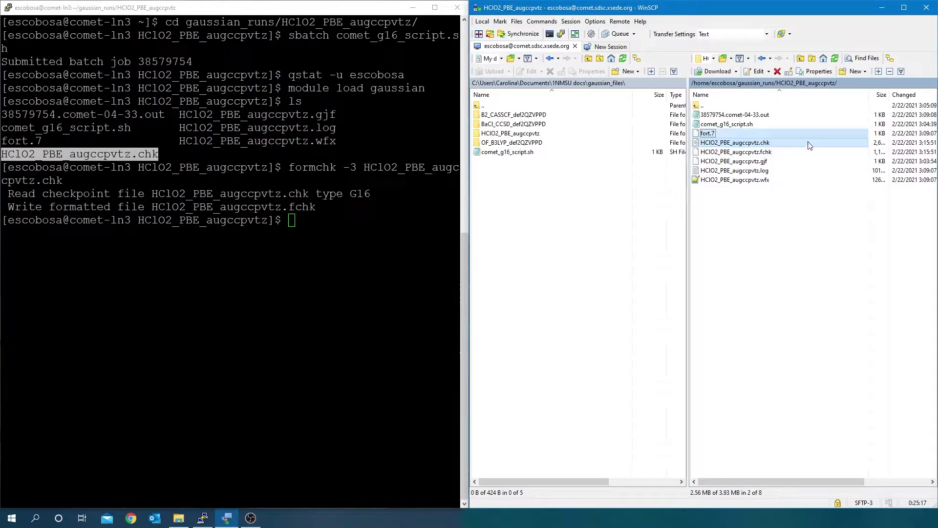
pyautogui.press('Delete')
pyautogui.click(705, 277)
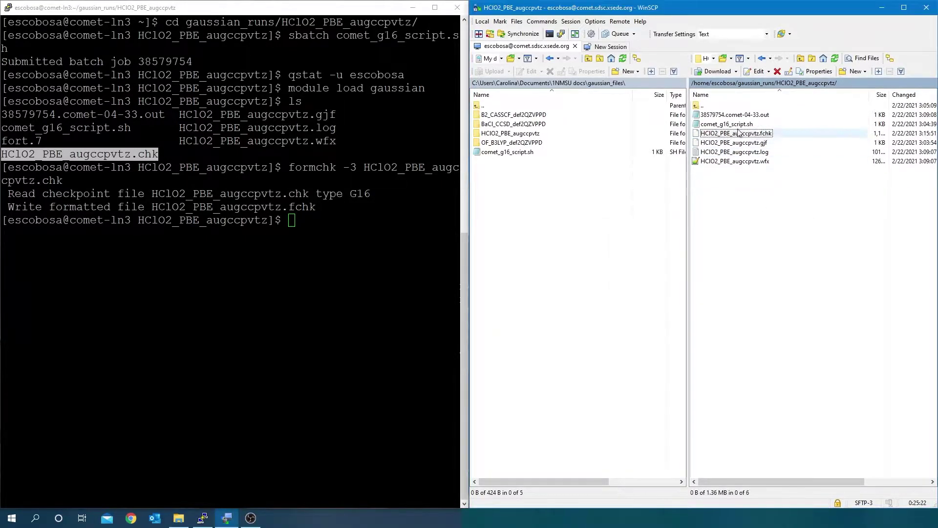
pyautogui.click(771, 152)
# Open HClO2_PBE_augccpvtz.log, jump to its end and scroll up to the Optimized Parameters
pyautogui.doubleClick(771, 152)
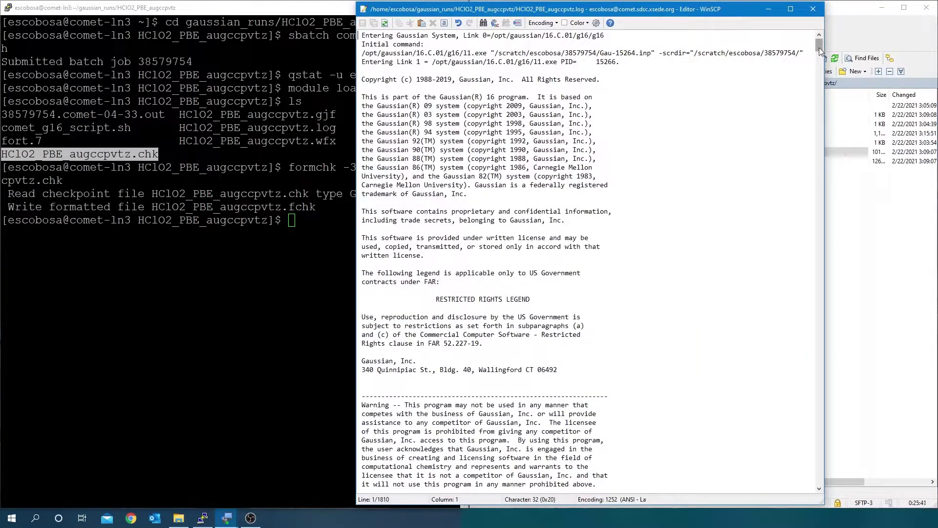
pyautogui.moveTo(819, 47); pyautogui.dragTo(820, 478)
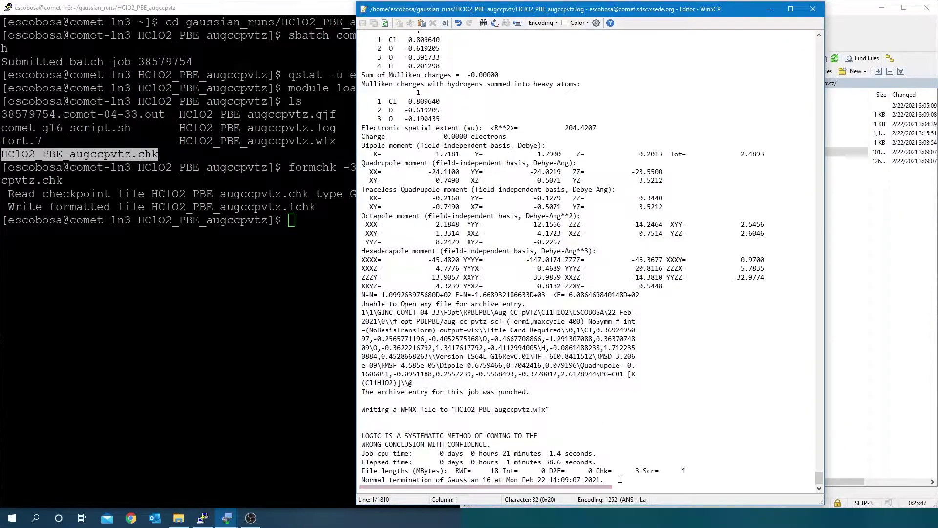
pyautogui.hotkey('ctrl', 'End')
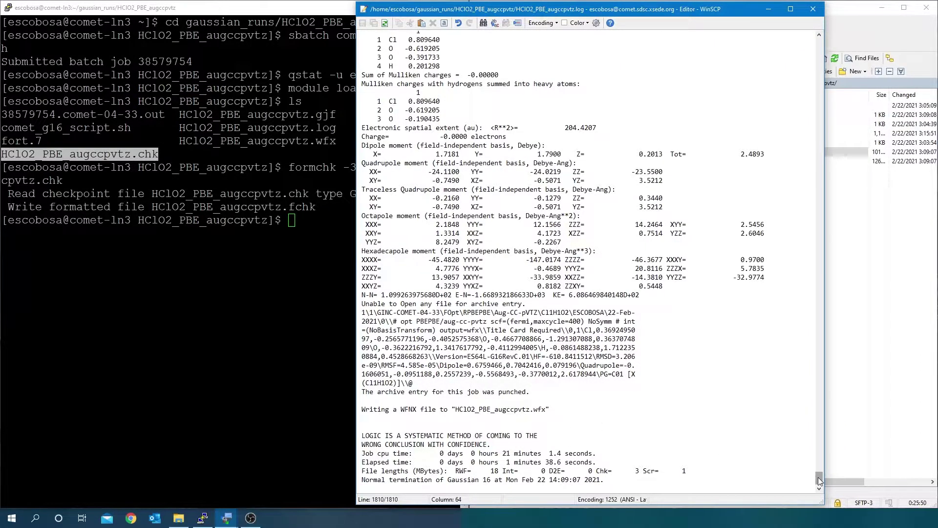
pyautogui.moveTo(819, 477); pyautogui.dragTo(819, 449)
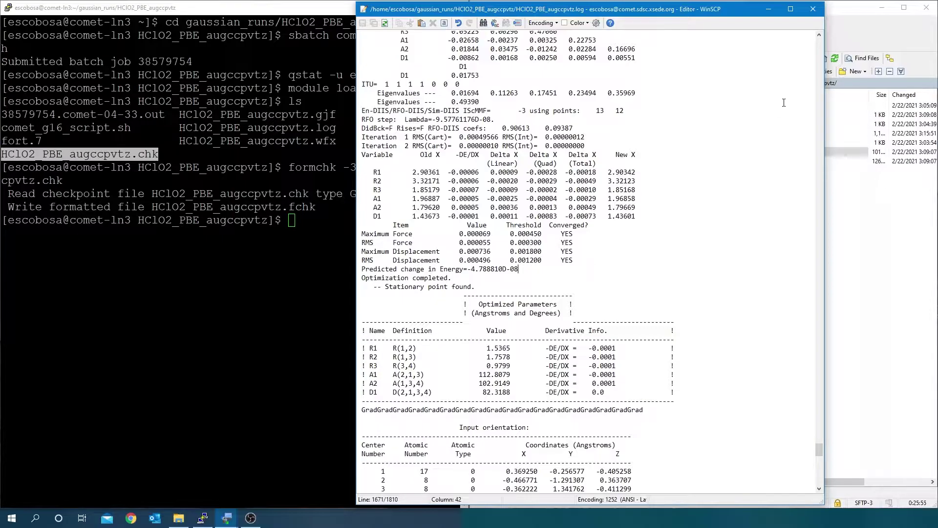
pyautogui.click(813, 8)
# Open HClO2_PBE_augccpvtz.wfx and browse its nuclei, orbital energies and spin types sections
pyautogui.doubleClick(767, 162)
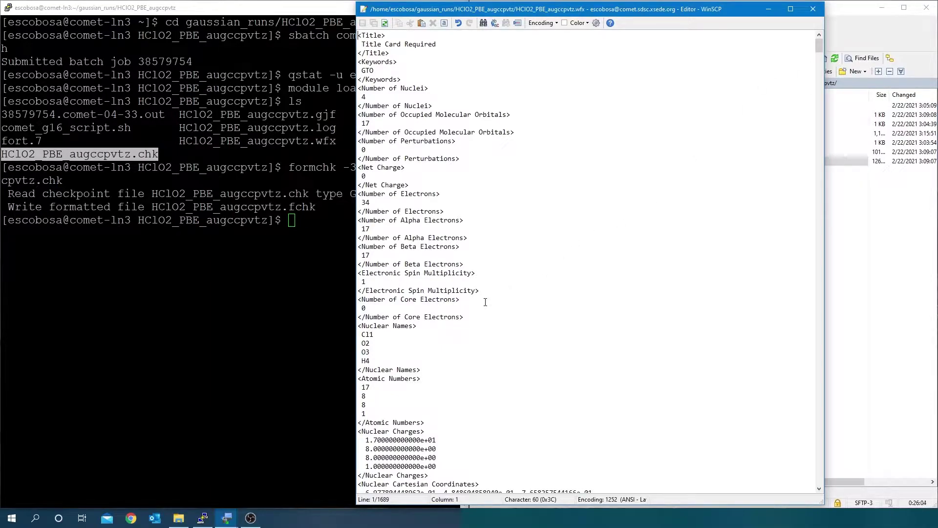
pyautogui.scroll(-20, 485, 302)
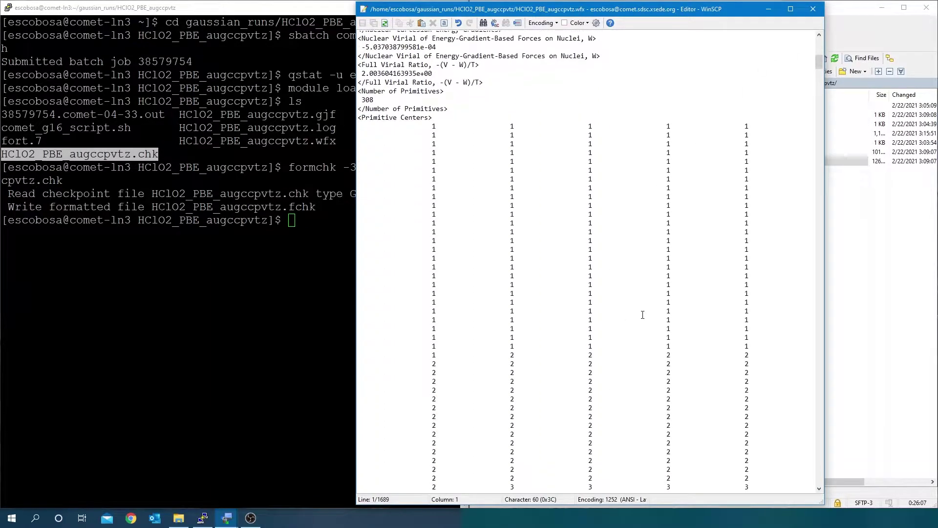
pyautogui.scroll(-20, 642, 315)
pyautogui.scroll(-11, 820, 89)
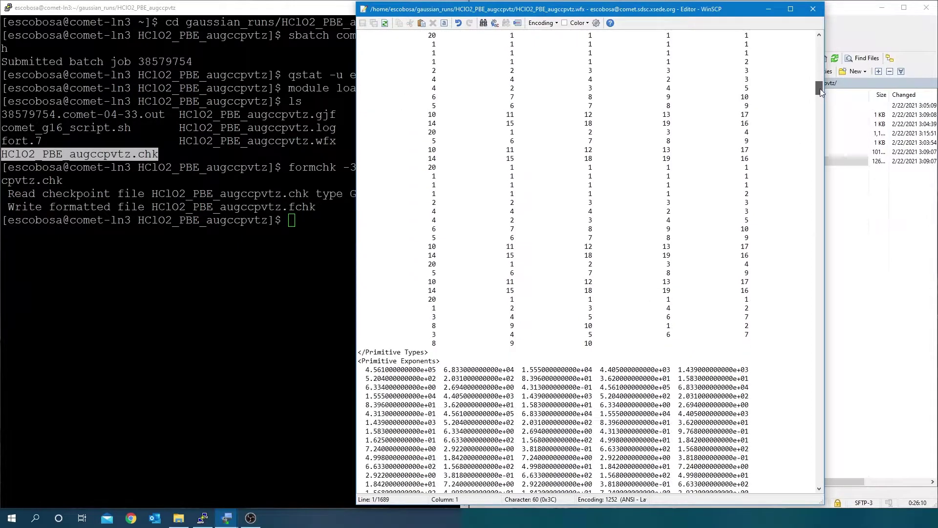
pyautogui.moveTo(820, 89); pyautogui.dragTo(820, 115)
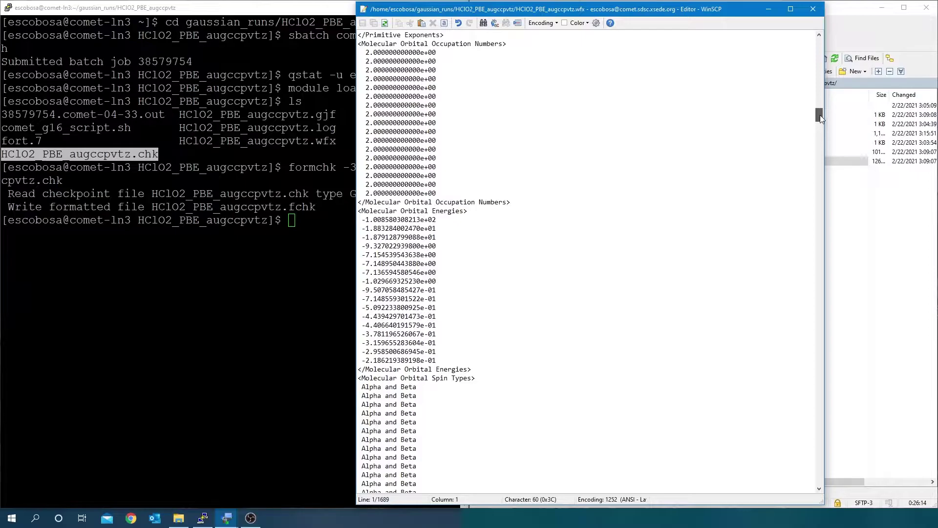
pyautogui.click(538, 96)
pyautogui.click(464, 245)
pyautogui.scroll(-4, 526, 368)
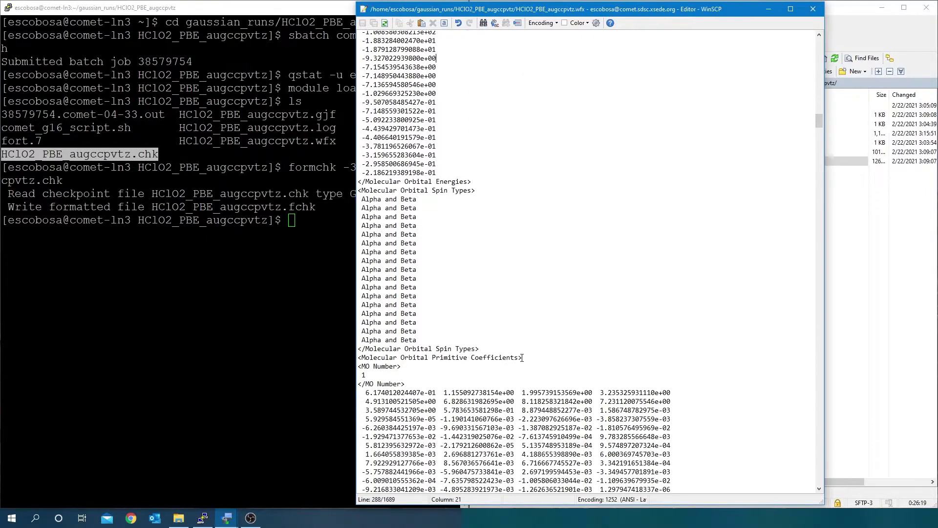
pyautogui.scroll(-4, 522, 357)
pyautogui.click(404, 105)
pyautogui.scroll(-2, 692, 233)
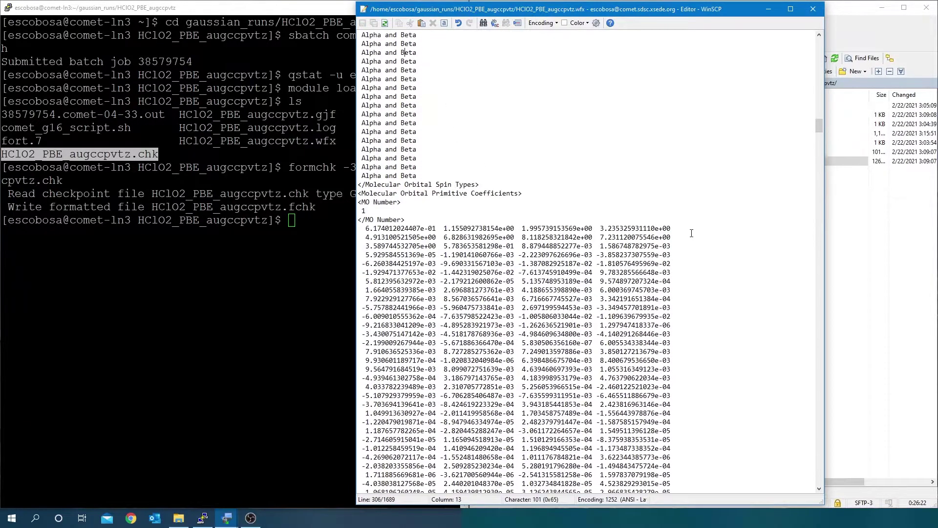
pyautogui.moveTo(821, 125); pyautogui.dragTo(820, 45)
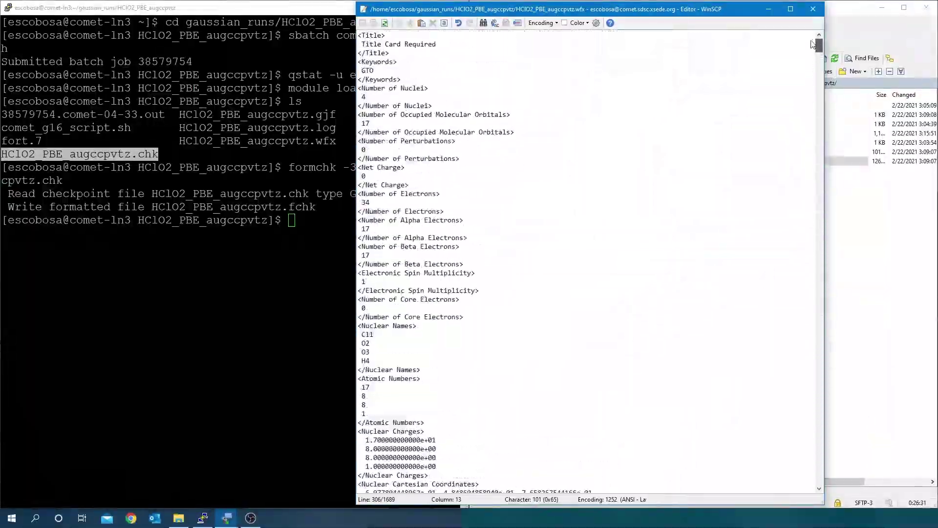
# Download the .log, .fchk and .out outputs into the local HClO2_PBE_augccpvtz folder
pyautogui.click(813, 9)
pyautogui.click(746, 236)
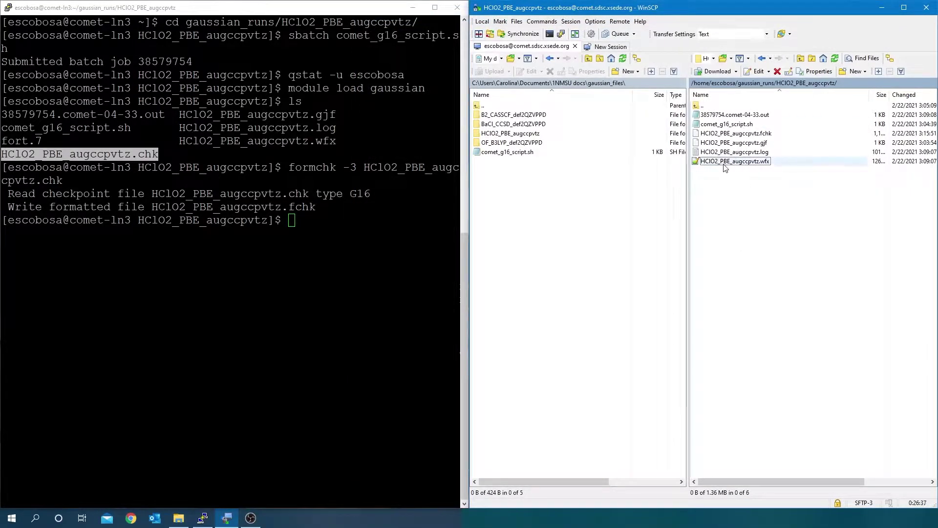
pyautogui.click(733, 152)
pyautogui.keyDown('ctrl'); pyautogui.click(727, 135); pyautogui.keyUp('ctrl')
pyautogui.keyDown('ctrl'); pyautogui.click(731, 115); pyautogui.keyUp('ctrl')
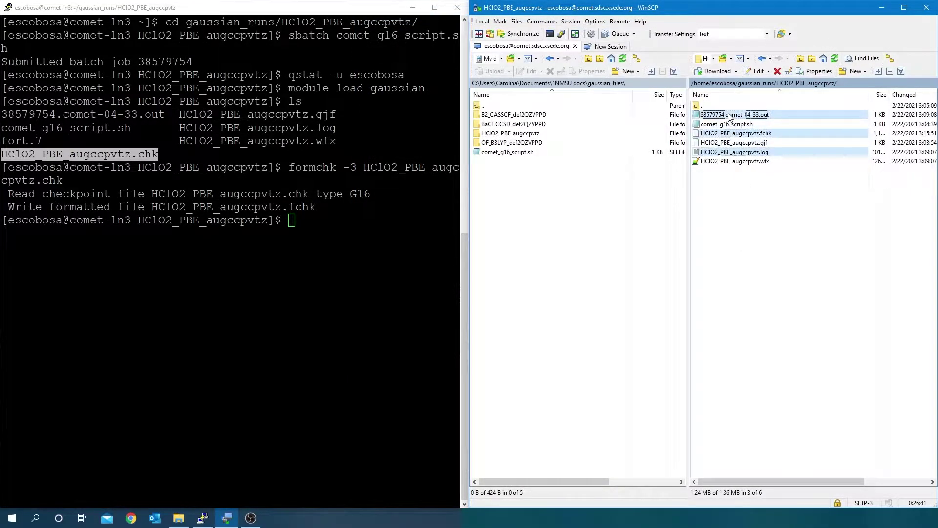
pyautogui.doubleClick(511, 132)
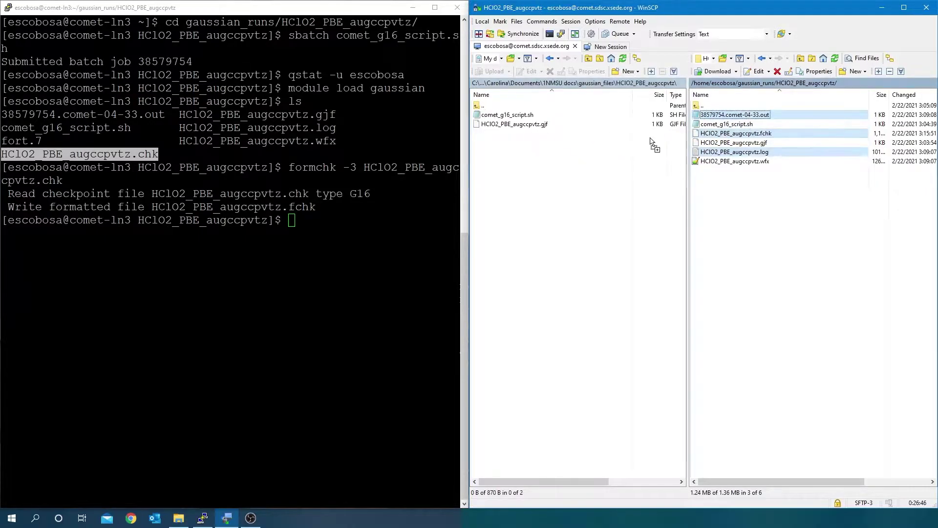
pyautogui.moveTo(734, 133); pyautogui.dragTo(566, 239)
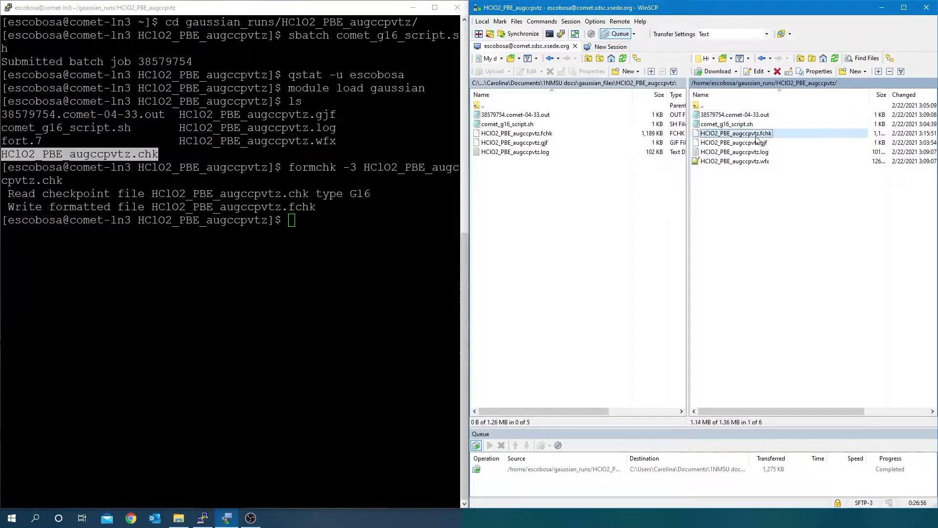
# Delete the five remaining remote files, keeping only the .wfx
pyautogui.moveTo(777, 157); pyautogui.dragTo(770, 119)
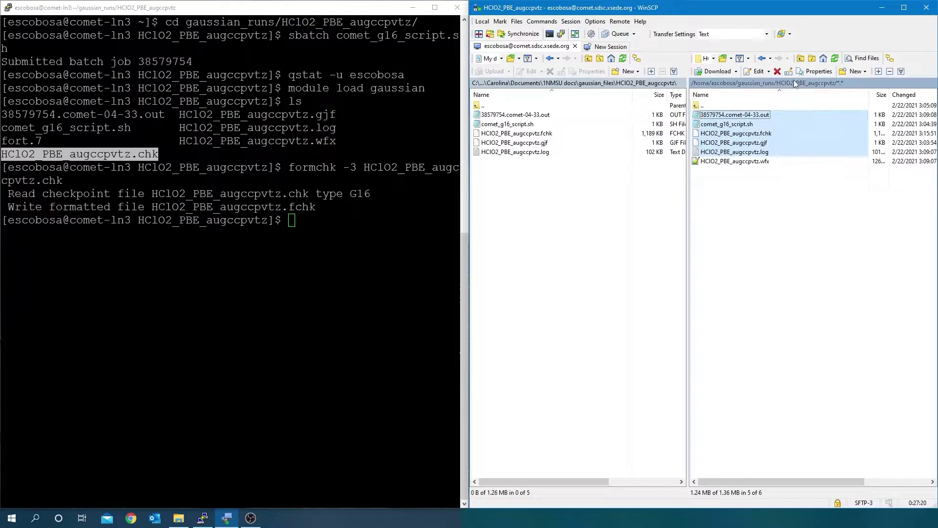
pyautogui.click(778, 71)
pyautogui.click(718, 276)
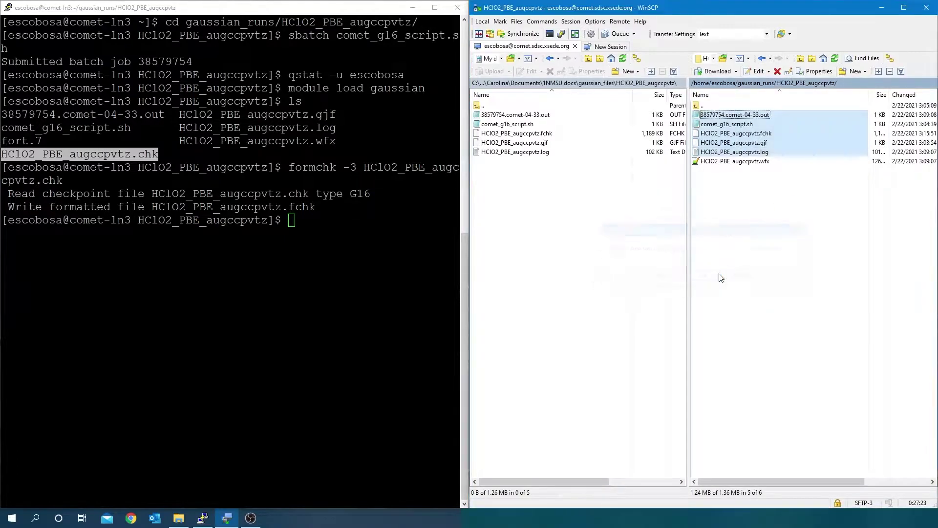
# Upload job_control.txt and comet_FORTRAN_parallel.sh from example_runs_linux\Mn12_acetate_PBE_LANL2DZ to the remote folder
pyautogui.doubleClick(504, 106)
pyautogui.doubleClick(504, 107)
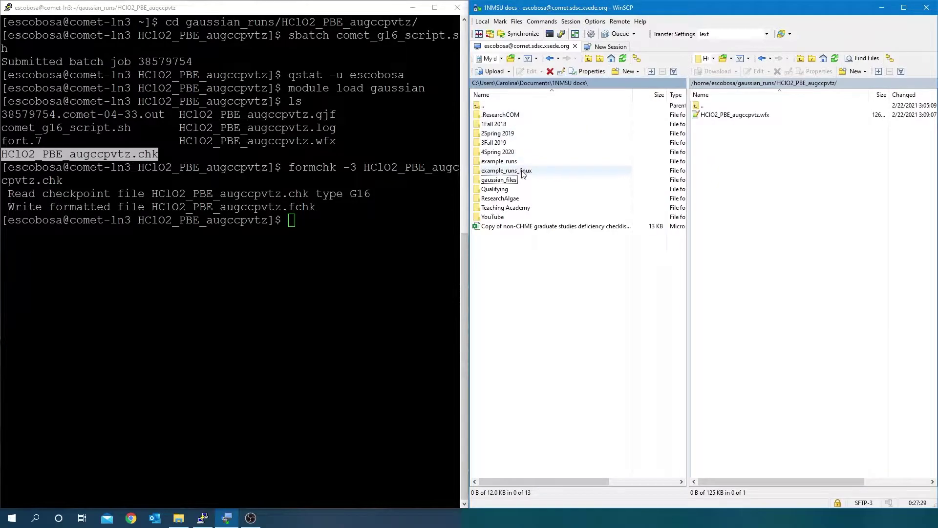
pyautogui.doubleClick(506, 171)
pyautogui.doubleClick(521, 133)
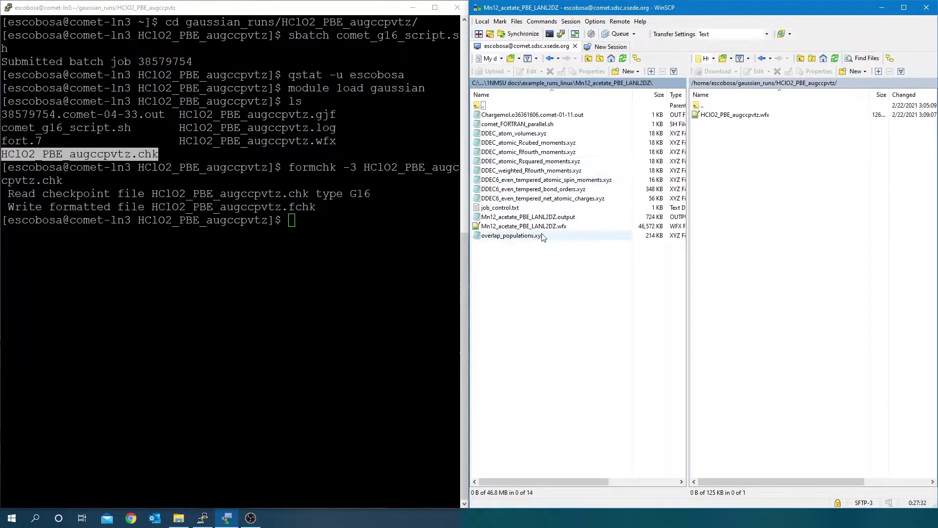
pyautogui.click(535, 207)
pyautogui.keyDown('ctrl'); pyautogui.click(545, 125); pyautogui.keyUp('ctrl')
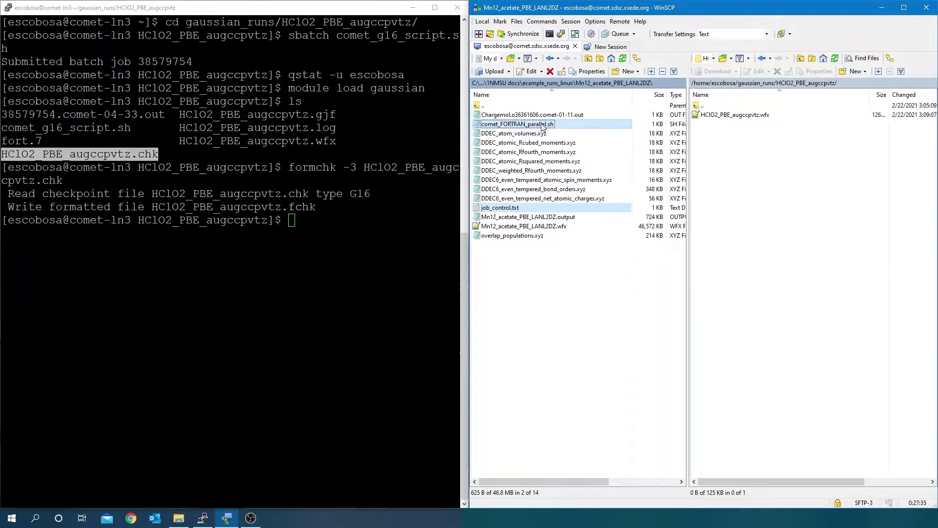
pyautogui.moveTo(753, 141); pyautogui.dragTo(763, 166)
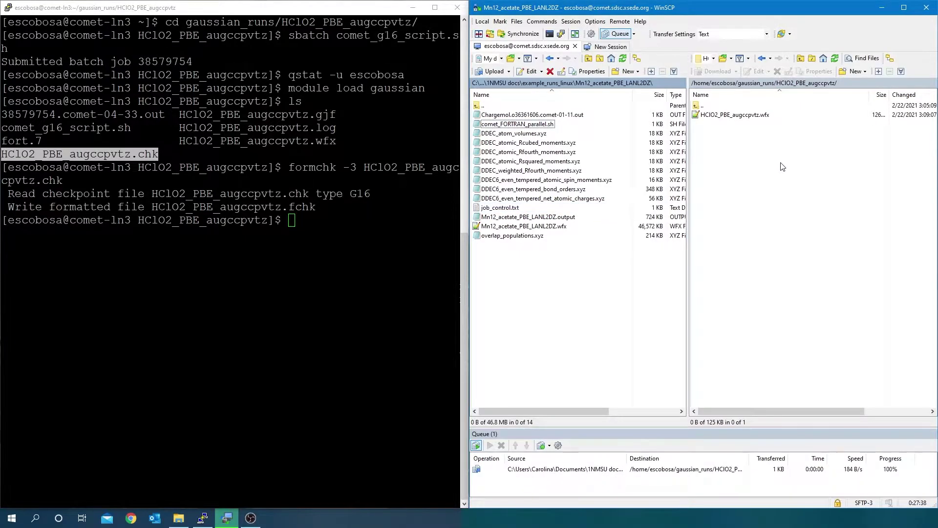
pyautogui.click(735, 124)
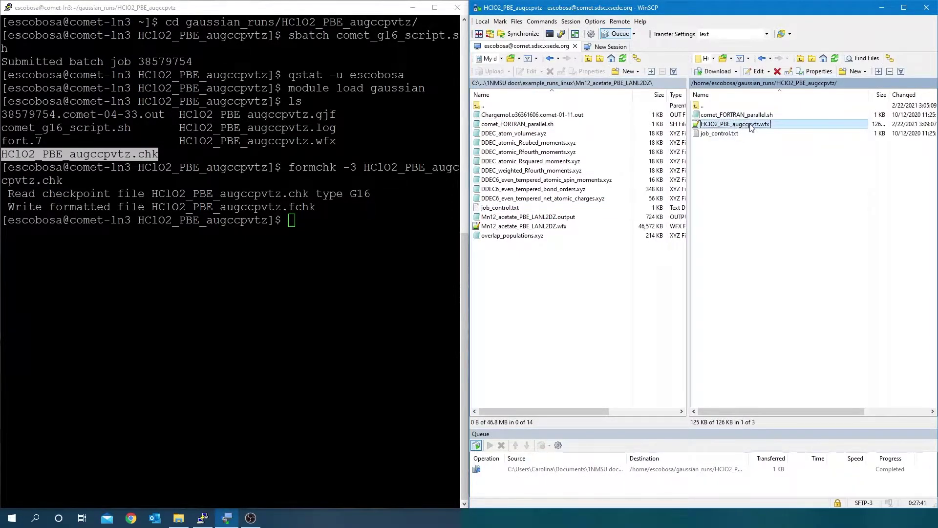
pyautogui.click(752, 126)
pyautogui.hotkey('ctrl', 'c')
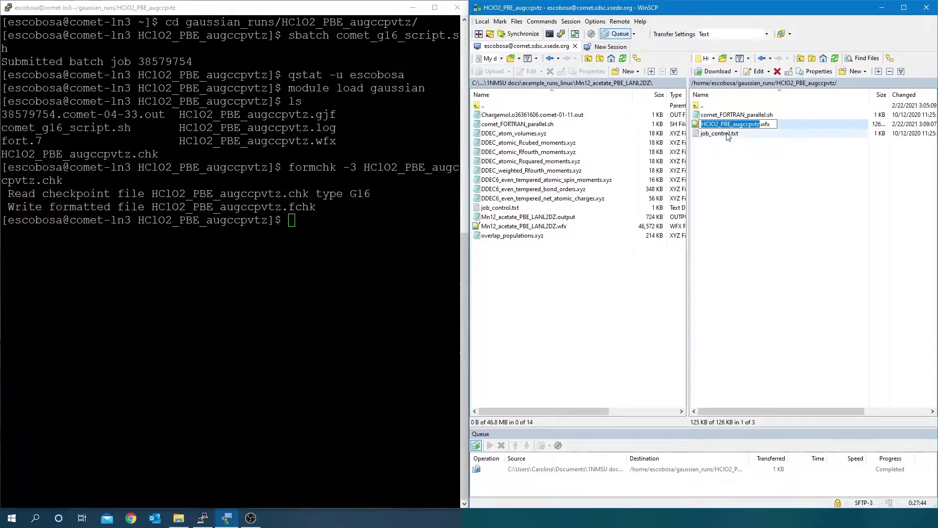
# Point job_control.txt at HClO2_PBE_augccpvtz.wfx, save it, and review comet_FORTRAN_parallel.sh
pyautogui.doubleClick(721, 133)
pyautogui.moveTo(452, 79); pyautogui.dragTo(358, 80)
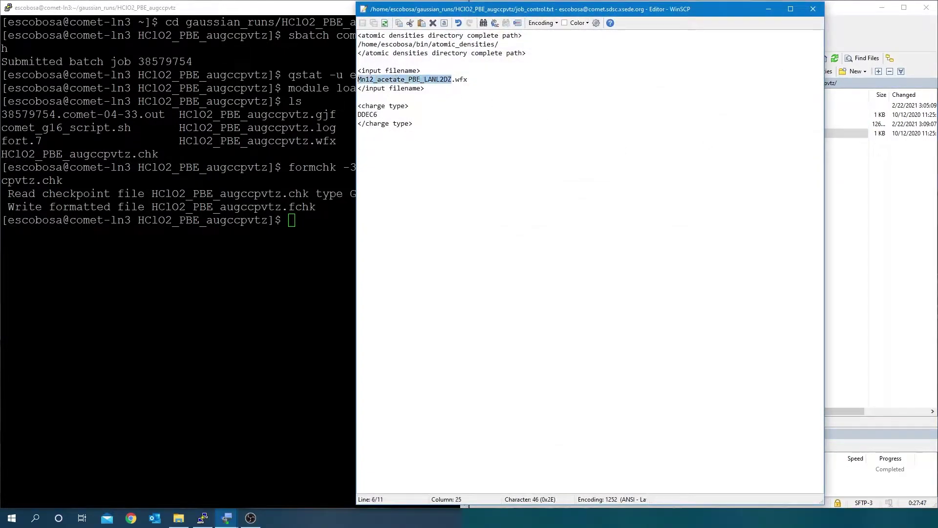
pyautogui.hotkey('ctrl', 'v')
pyautogui.click(362, 23)
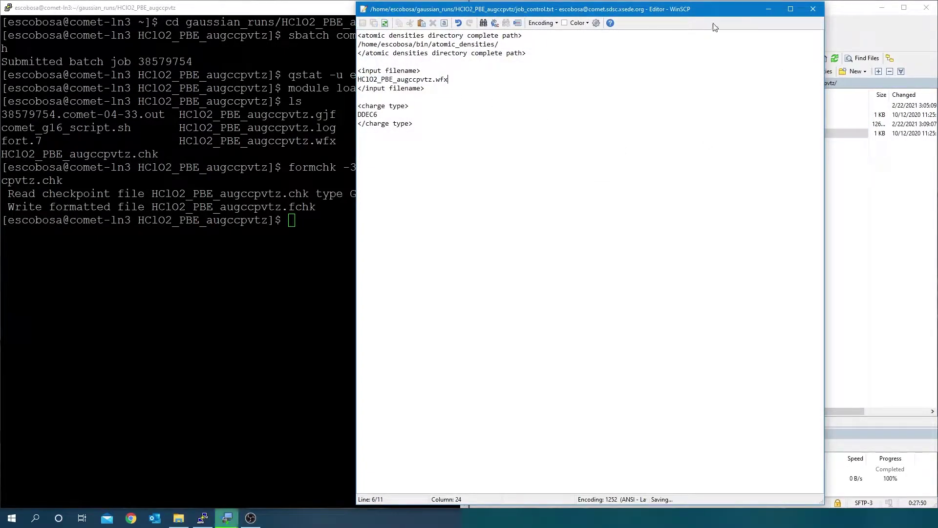
pyautogui.click(813, 9)
pyautogui.doubleClick(739, 115)
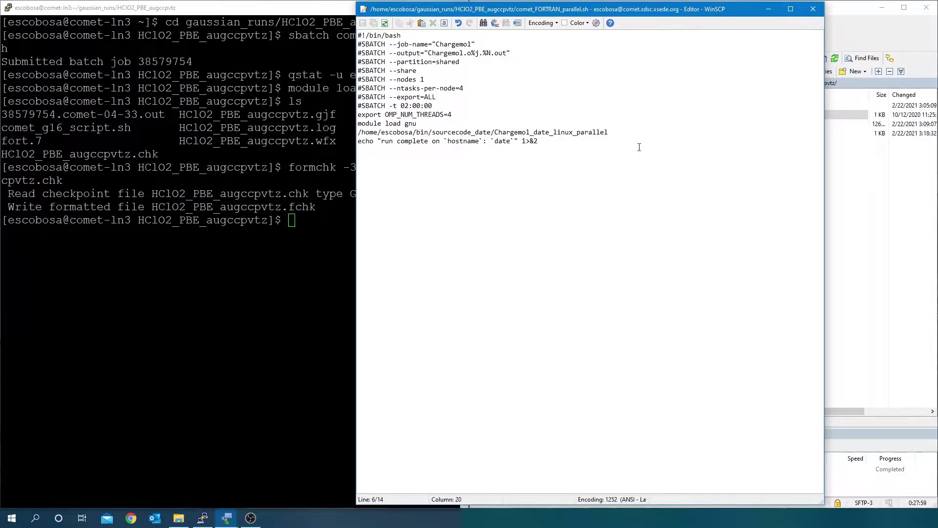
pyautogui.click(813, 9)
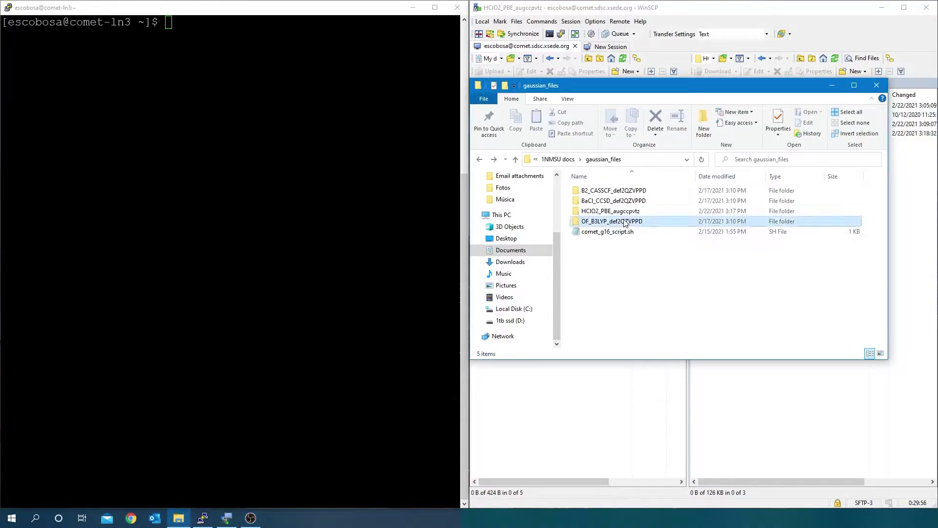
# Open OF_B3LYP_def2QZVPPD.gjf in Notepad++ and add output=wfx to its route line
pyautogui.doubleClick(628, 221)
pyautogui.rightClick(622, 191)
pyautogui.click(544, 253)
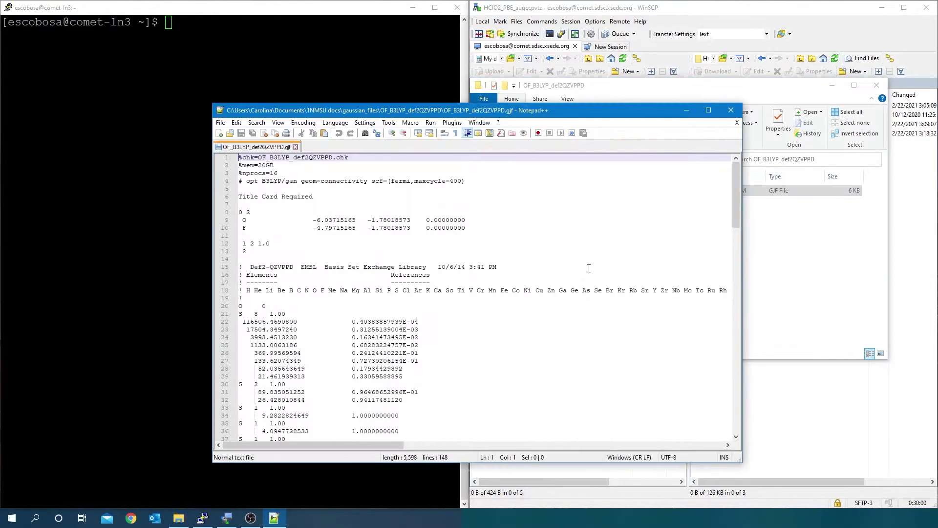
pyautogui.click(538, 191)
pyautogui.click(538, 181)
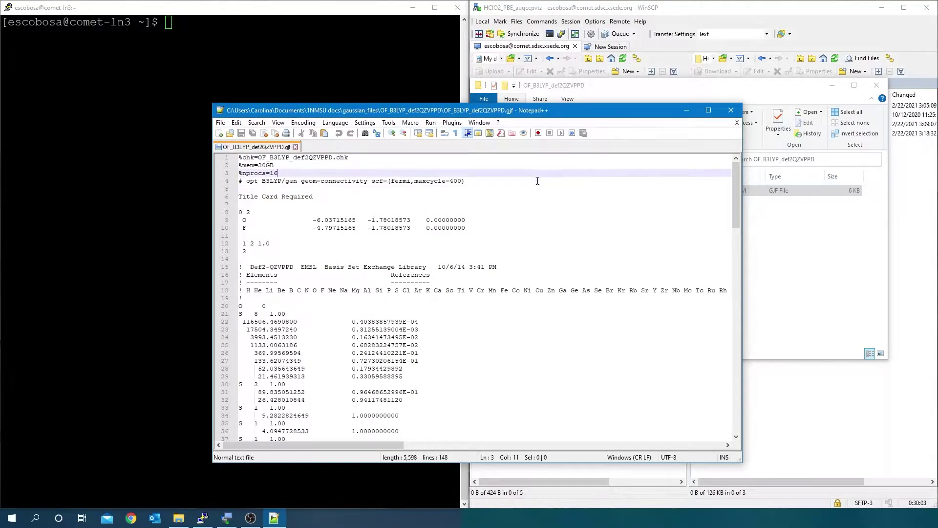
pyautogui.write('output=wfx')
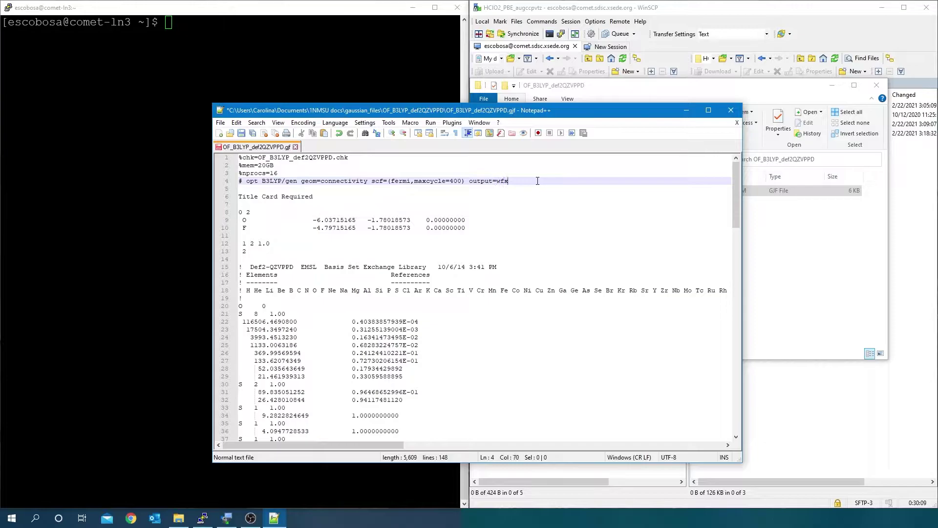
# Append a final line reading OF_B3LYP_def2QZVPPD.wfx after two blank lines at the file's end
pyautogui.moveTo(332, 159); pyautogui.dragTo(259, 157)
pyautogui.hotkey('ctrl', 'c')
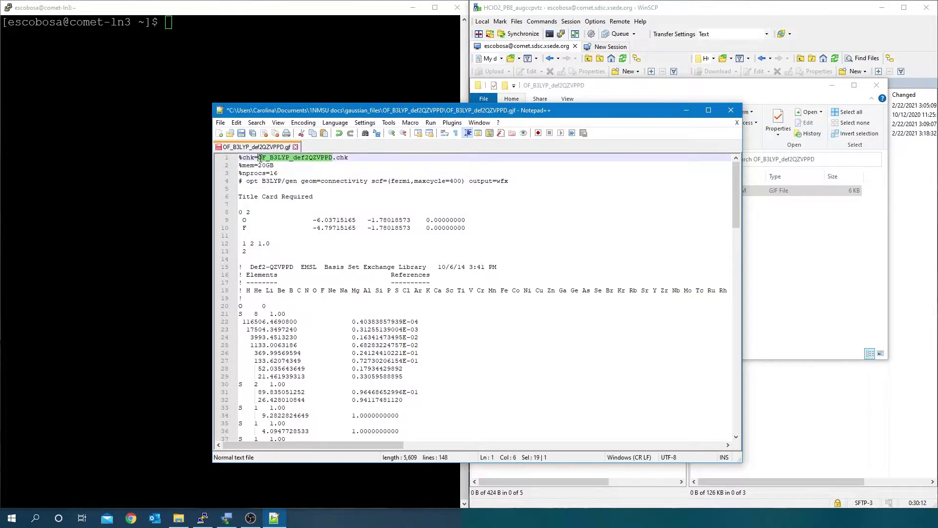
pyautogui.scroll(-3, 470, 285)
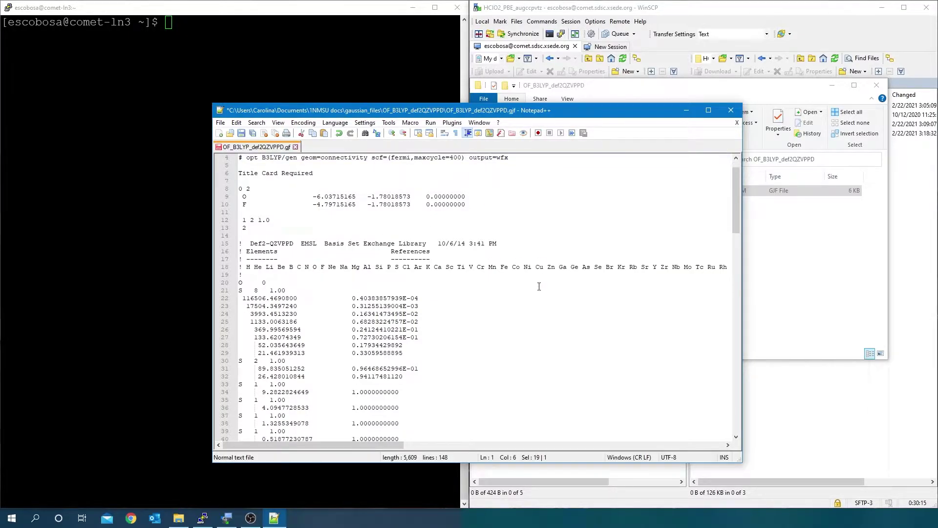
pyautogui.click(248, 197)
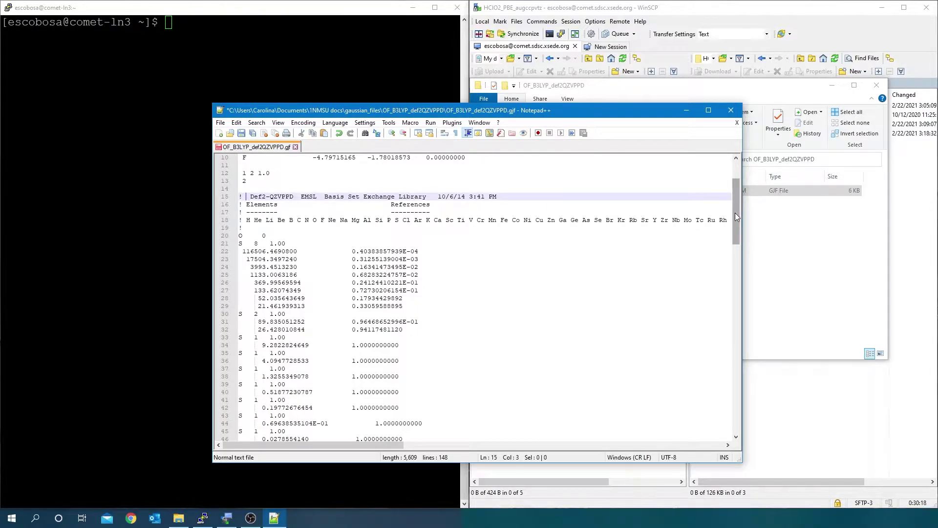
pyautogui.moveTo(737, 216); pyautogui.dragTo(710, 425)
pyautogui.click(305, 434)
pyautogui.press('Return')
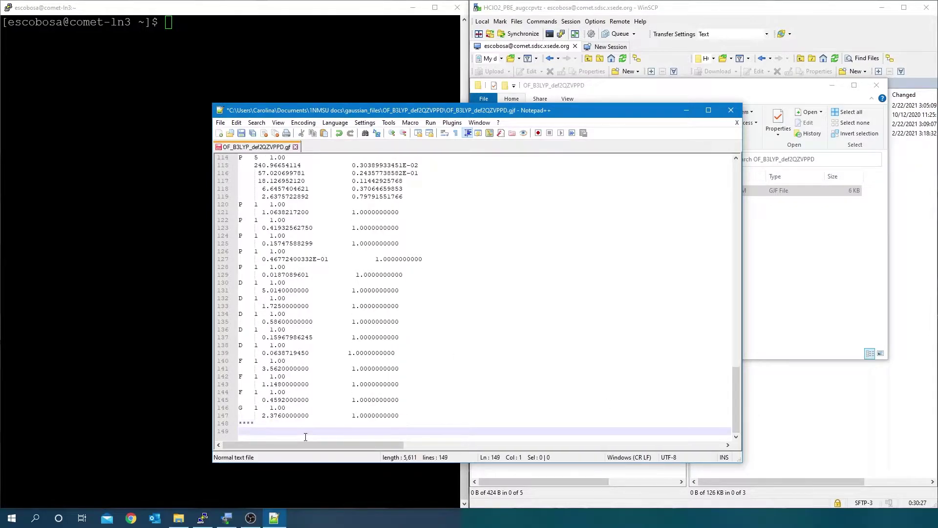
pyautogui.press('Return')
pyautogui.hotkey('ctrl', 'v')
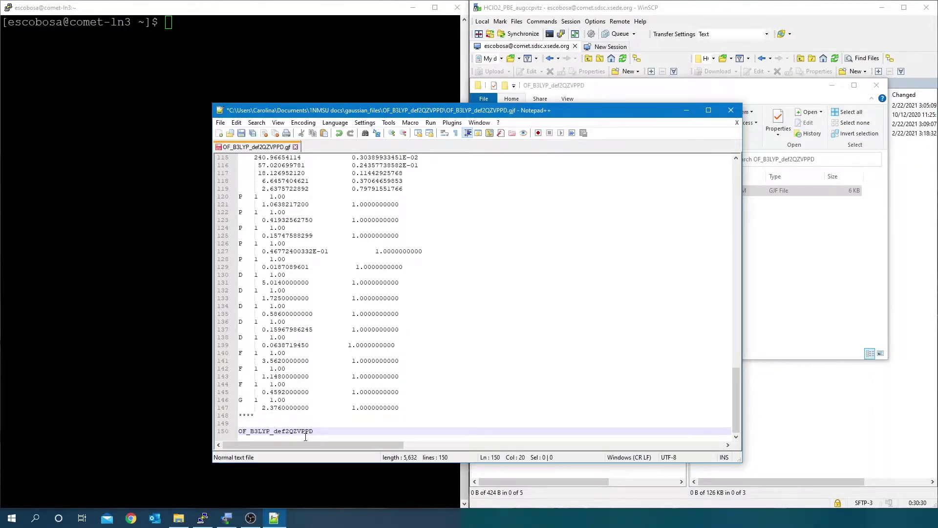
pyautogui.write('.wf')
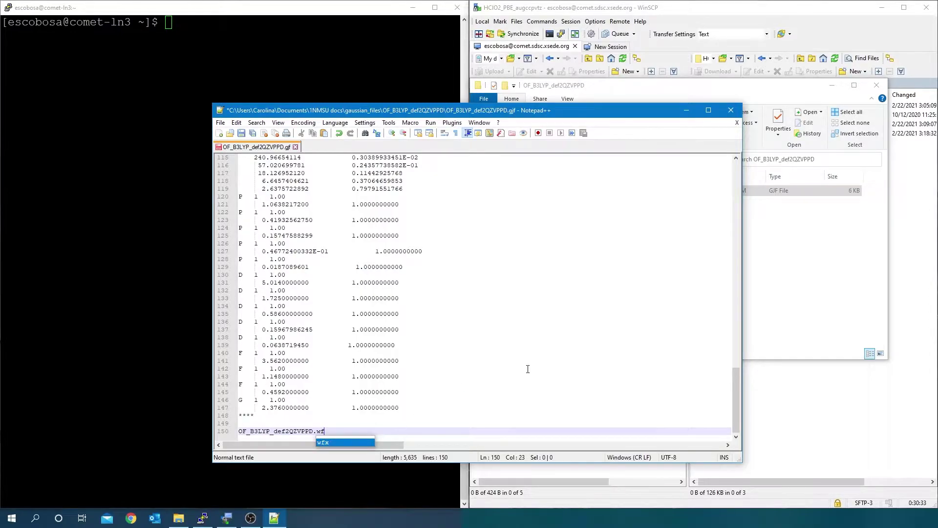
pyautogui.write('x')
pyautogui.press('Return')
pyautogui.press('Return')
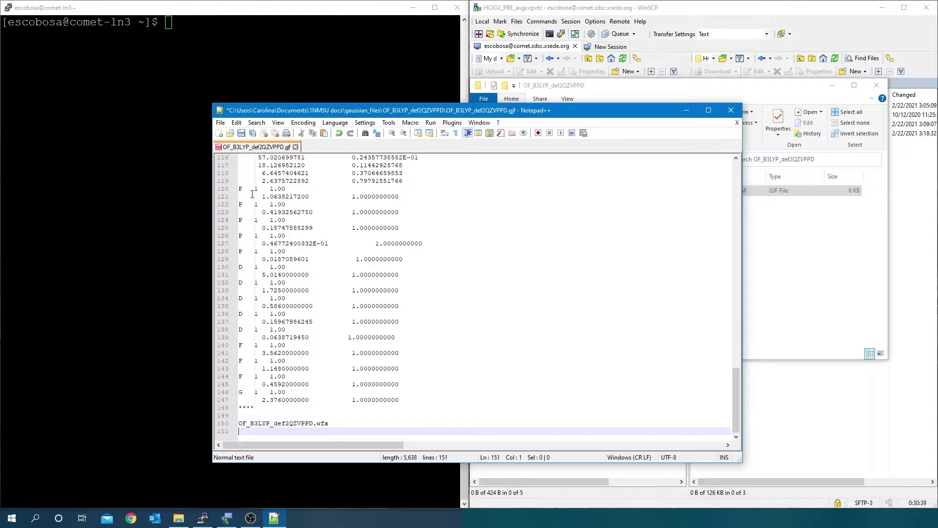
# Save the edited OF_B3LYP_def2QZVPPD.gjf and close it
pyautogui.click(240, 133)
pyautogui.moveTo(737, 396); pyautogui.dragTo(736, 196)
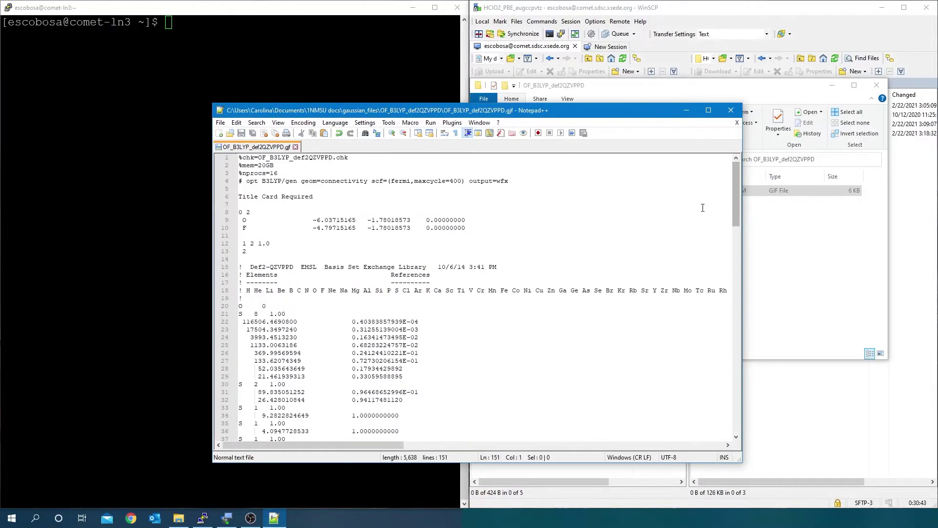
pyautogui.click(731, 113)
# Place comet_g16_script.sh in the OF_B3LYP_def2QZVPPD folder and open it in Notepad
pyautogui.press('BackSpace')
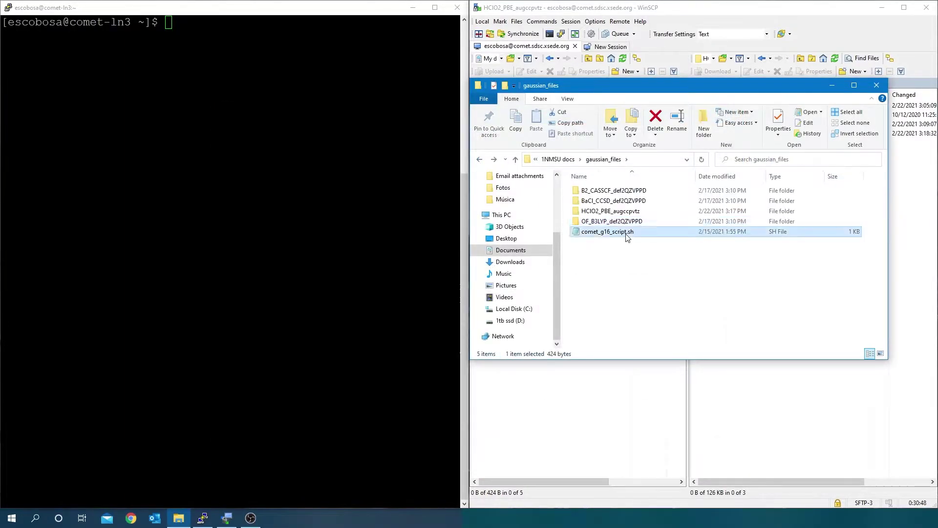
pyautogui.doubleClick(623, 223)
pyautogui.click(622, 203)
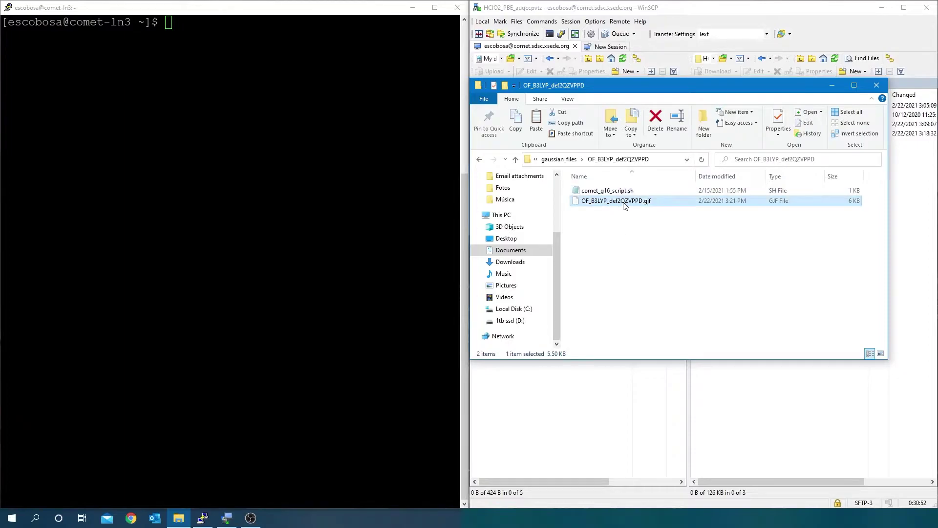
pyautogui.press('F2')
pyautogui.hotkey('ctrl', 'c')
pyautogui.doubleClick(608, 190)
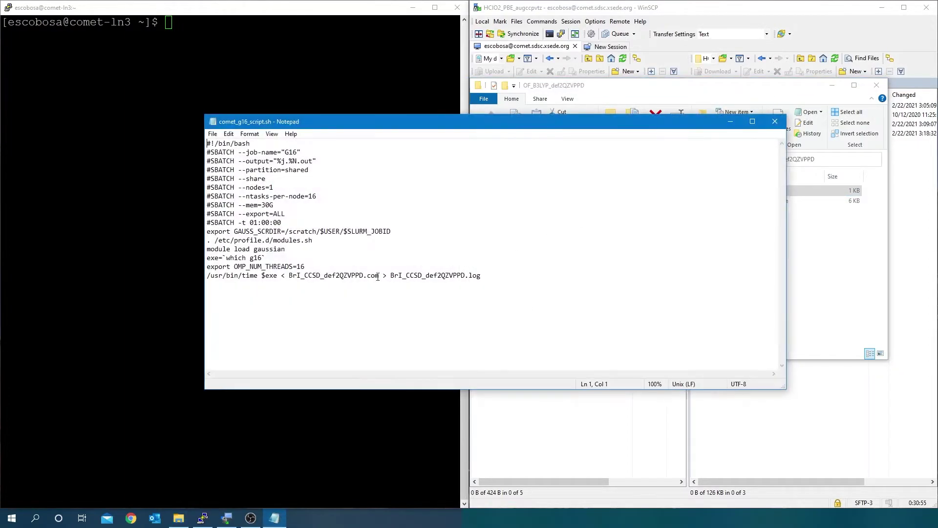
# Replace the BrI_CCSD names with OF_B3LYP_def2QZVPPD.gjf and OF_B3LYP_def2QZVPPD.log, then save and close
pyautogui.moveTo(380, 276); pyautogui.dragTo(289, 276)
pyautogui.hotkey('ctrl', 'v')
pyautogui.write('.g')
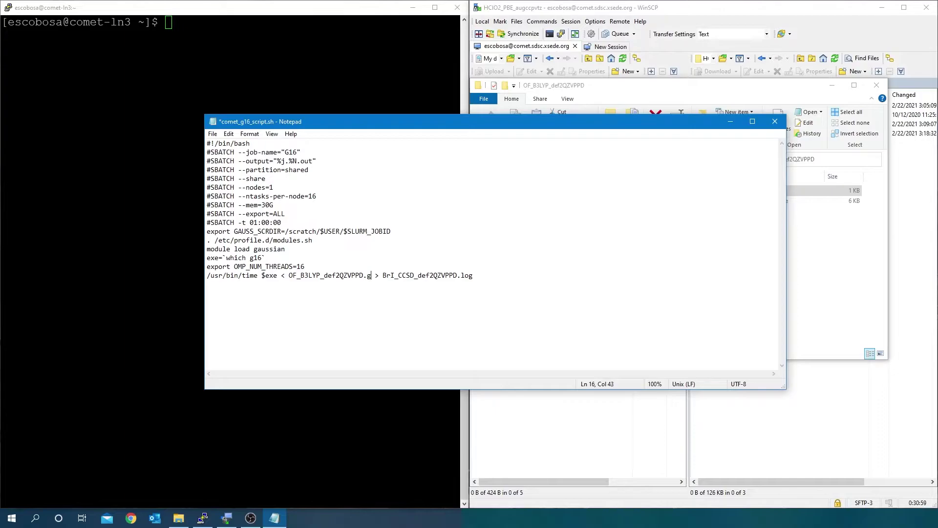
pyautogui.write('jf')
pyautogui.moveTo(466, 276); pyautogui.dragTo(391, 277)
pyautogui.hotkey('ctrl', 'v')
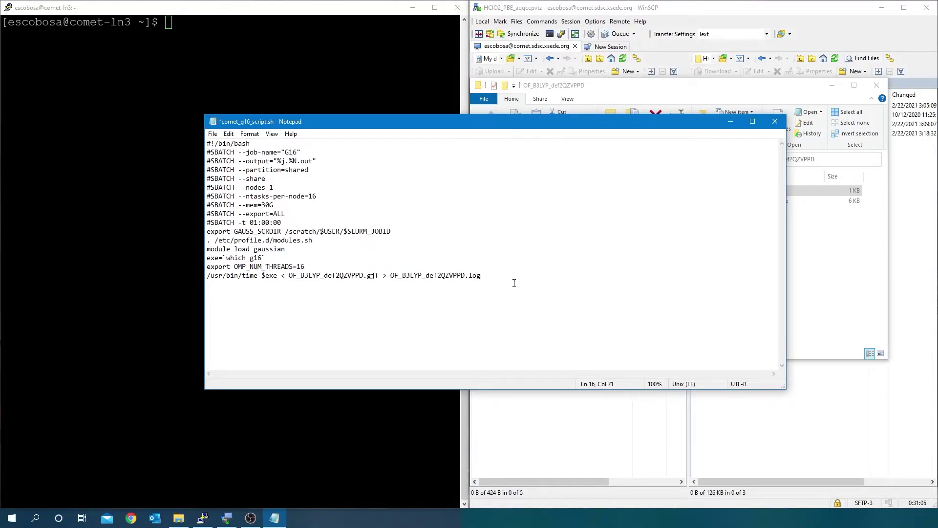
pyautogui.click(212, 134)
pyautogui.click(225, 177)
pyautogui.click(775, 121)
pyautogui.click(662, 250)
# Upload the local OF_B3LYP_def2QZVPPD folder into the remote gaussian_runs directory
pyautogui.click(837, 408)
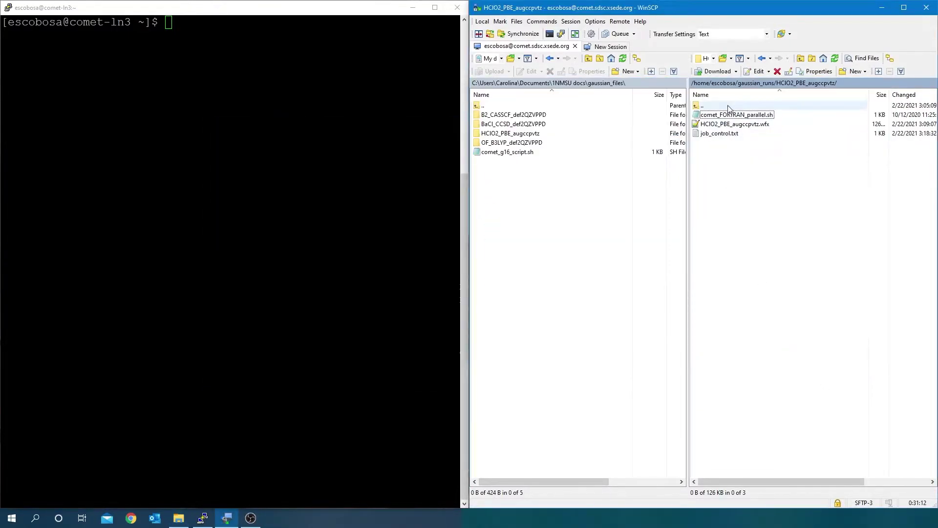
pyautogui.press('BackSpace')
pyautogui.click(499, 143)
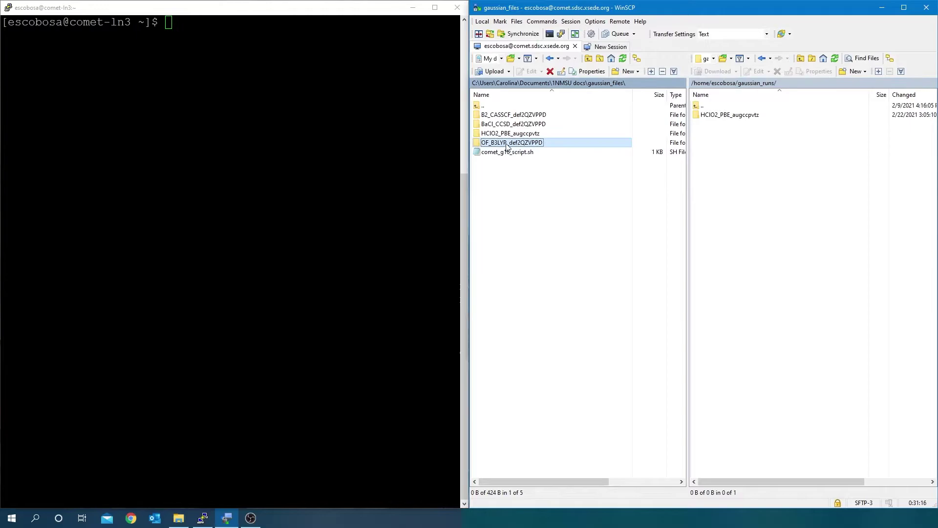
pyautogui.moveTo(518, 143); pyautogui.dragTo(764, 146)
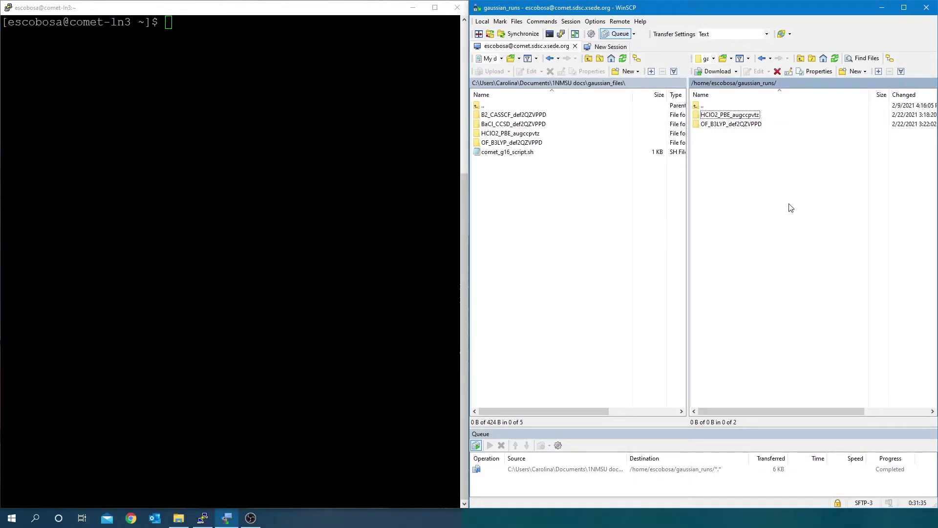
pyautogui.hotkey('alt', 'Tab')
# Go to gaussian_runs/OF_B3LYP_def2QZVPPD and submit comet_g16_script.sh with sbatch
pyautogui.write('cd gaussian_runs/')
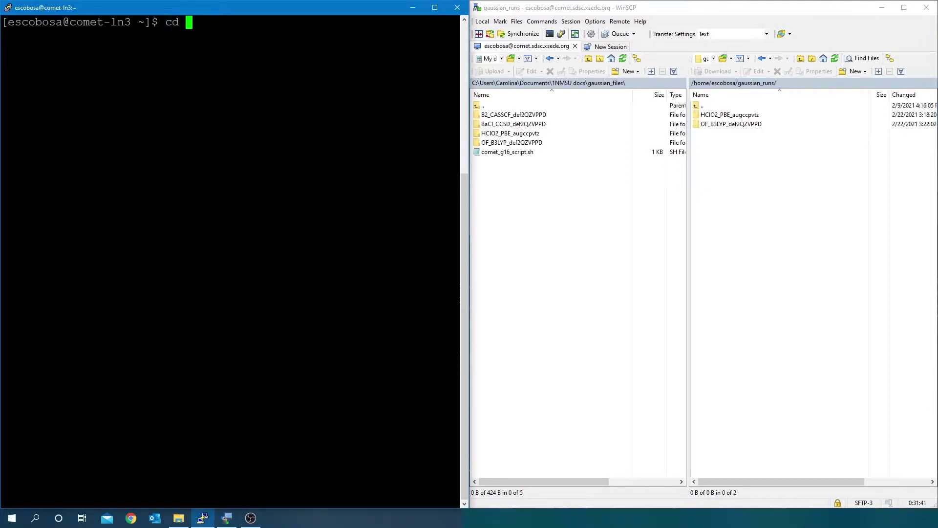
pyautogui.write('O')
pyautogui.press('Tab')
pyautogui.press('Return')
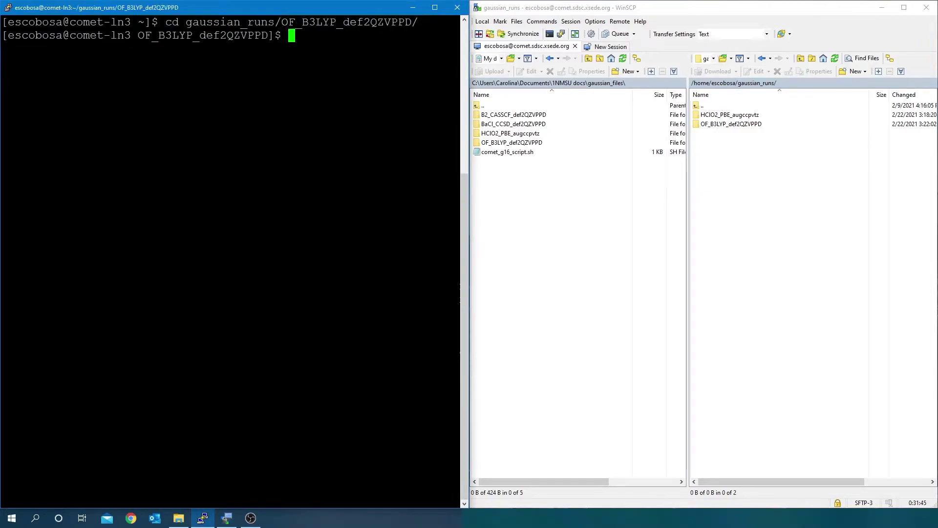
pyautogui.write('sbatch co')
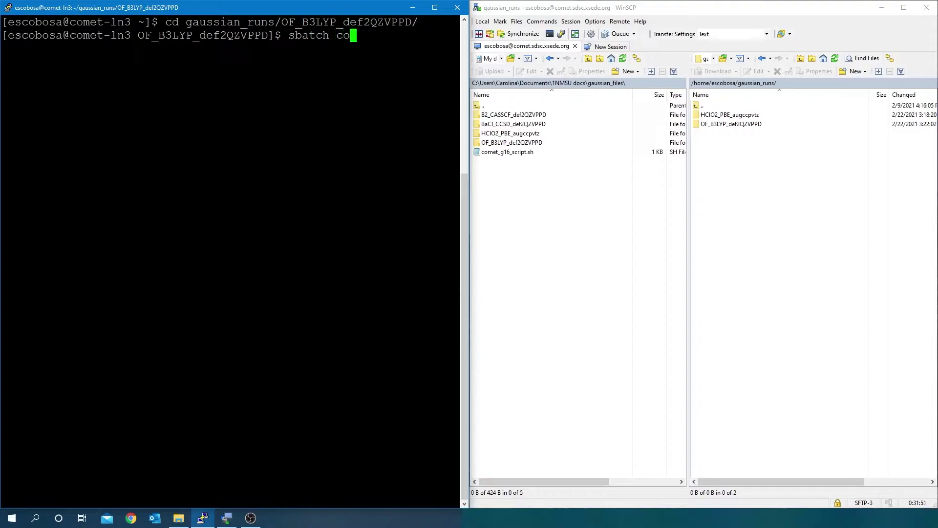
pyautogui.press('Tab')
pyautogui.press('Return')
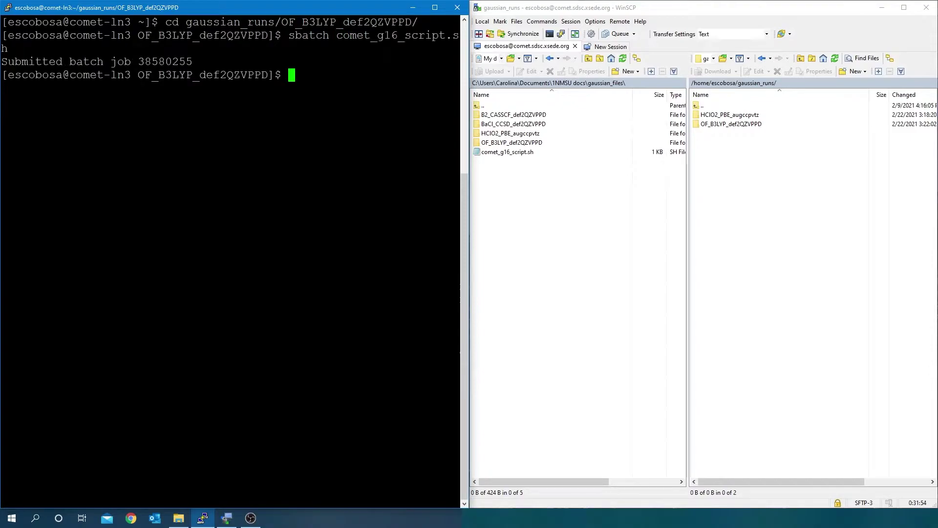
# Check the user's queued jobs with qstat and list the finished job's files
pyautogui.doubleClick(782, 126)
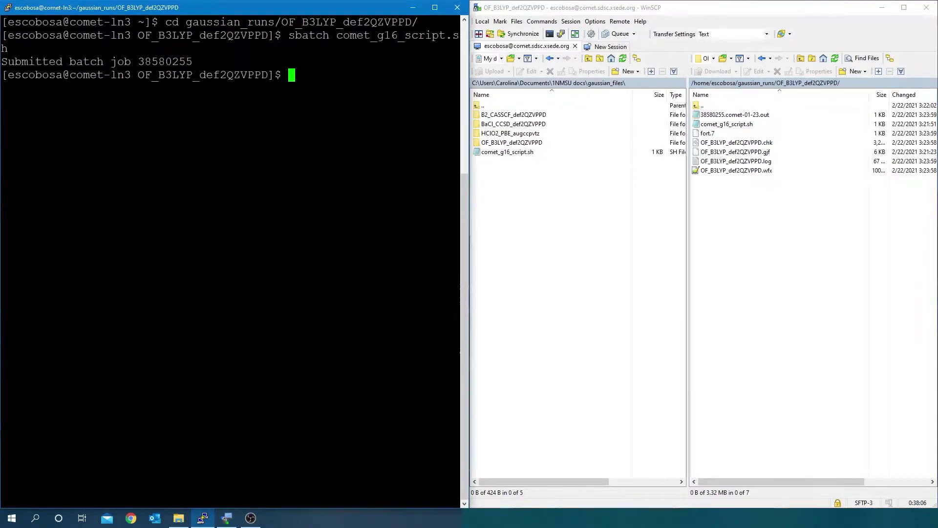
pyautogui.write('qstat -u escobosa')
pyautogui.press('Return')
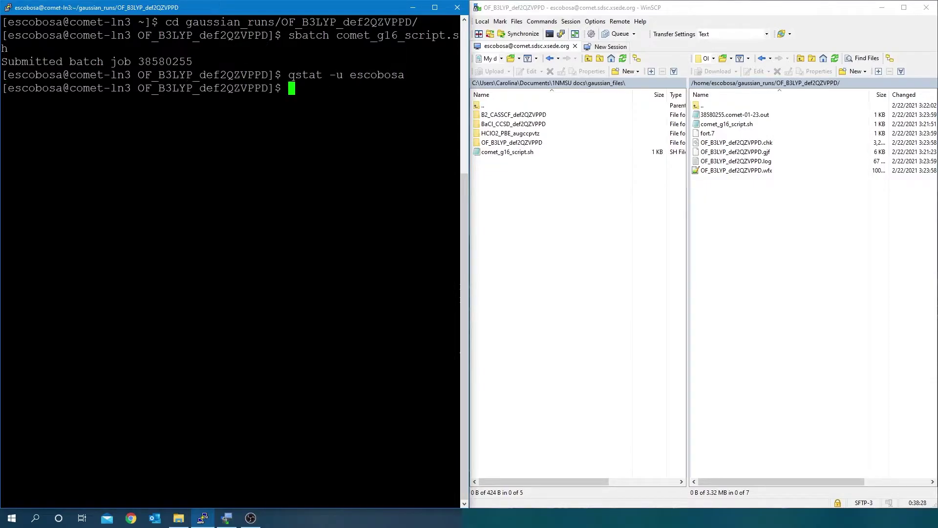
pyautogui.write('ls')
pyautogui.press('Return')
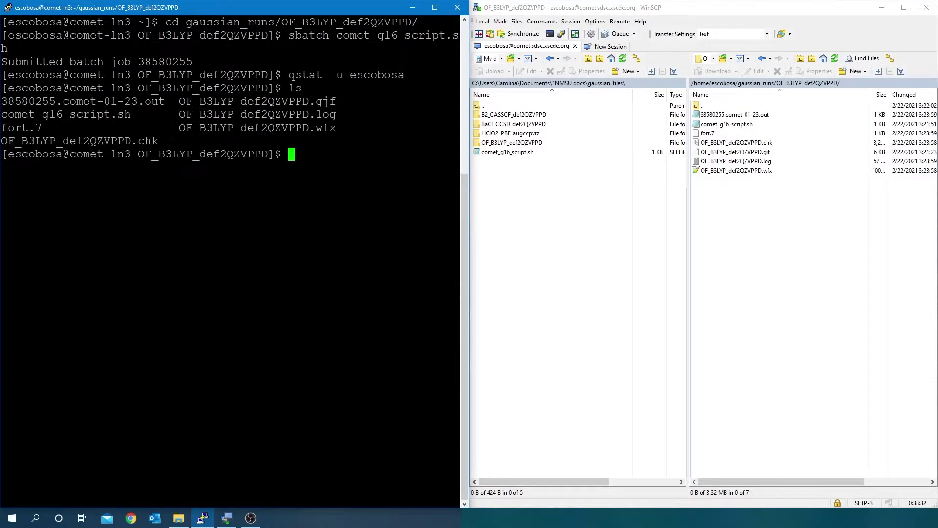
# Convert OF_B3LYP_def2QZVPPD.chk into a formatted checkpoint with formchk -3
pyautogui.write('formchk -3')
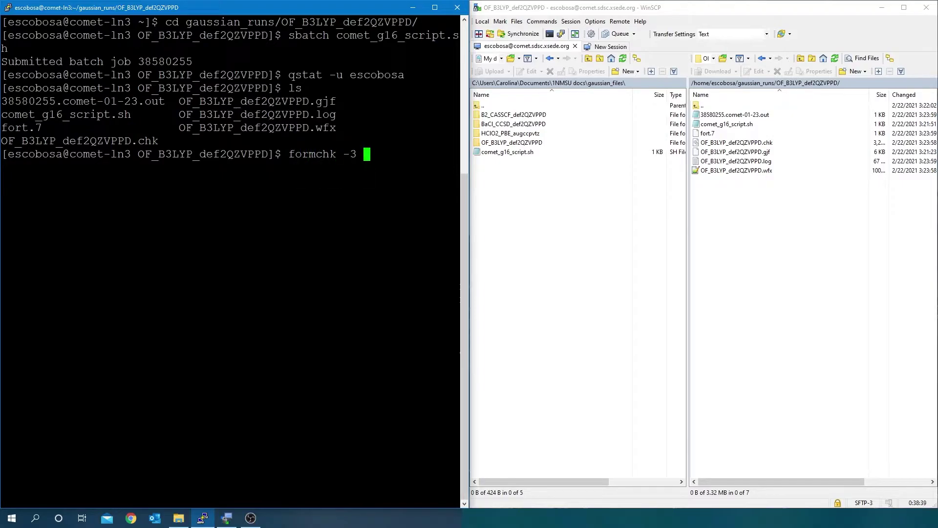
pyautogui.moveTo(159, 140); pyautogui.dragTo(2, 141)
pyautogui.write('k -3')
pyautogui.write('OF_B3LYP_def2QZVPPD.chk')
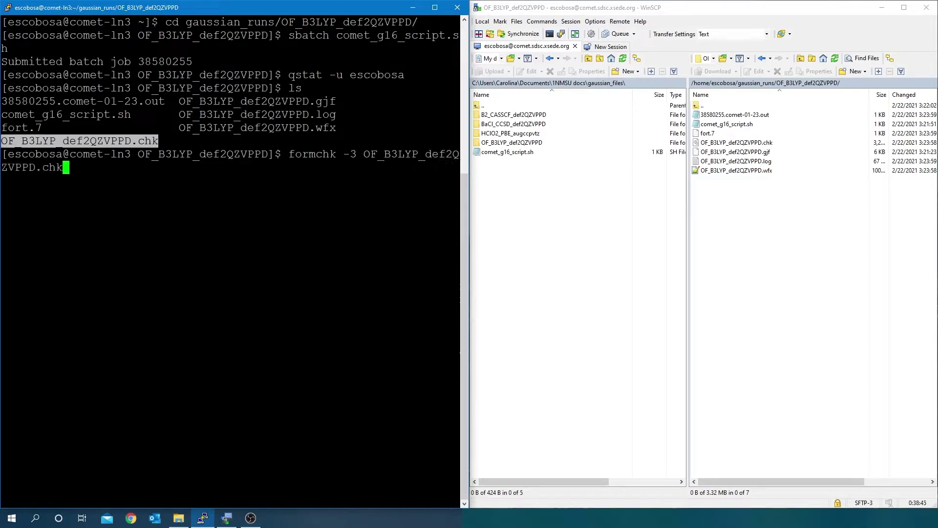
pyautogui.press('Return')
# Refresh the remote list and delete OF_B3LYP_def2QZVPPD.chk and fort.7
pyautogui.click(812, 205)
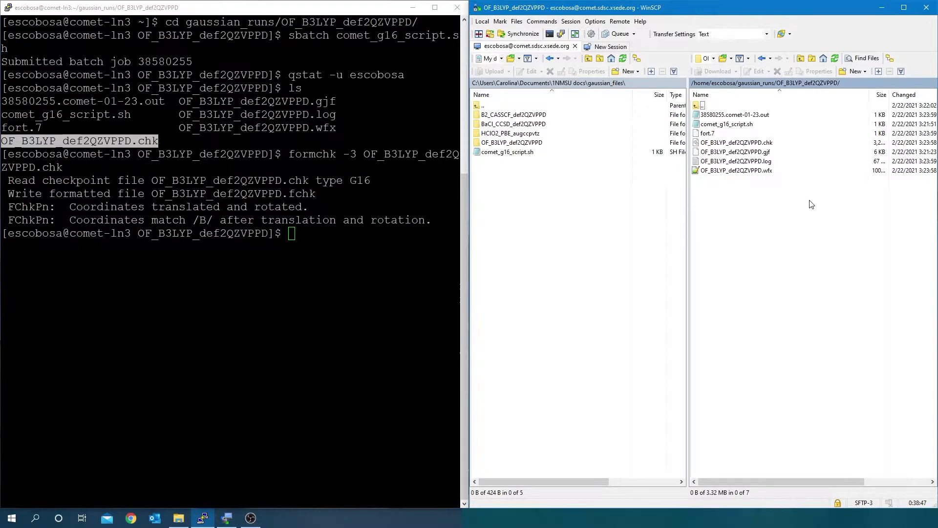
pyautogui.click(834, 58)
pyautogui.click(787, 154)
pyautogui.click(765, 144)
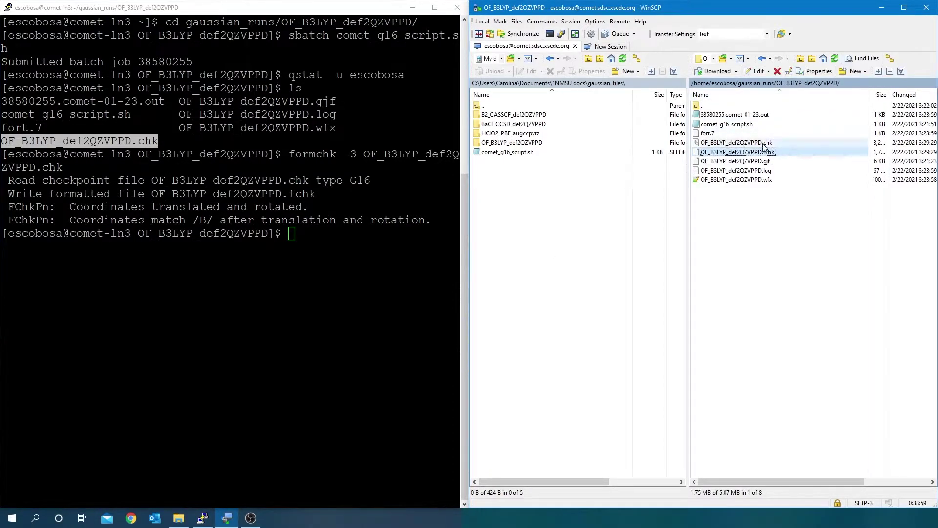
pyautogui.keyDown('ctrl'); pyautogui.click(747, 135); pyautogui.keyUp('ctrl')
pyautogui.press('Delete')
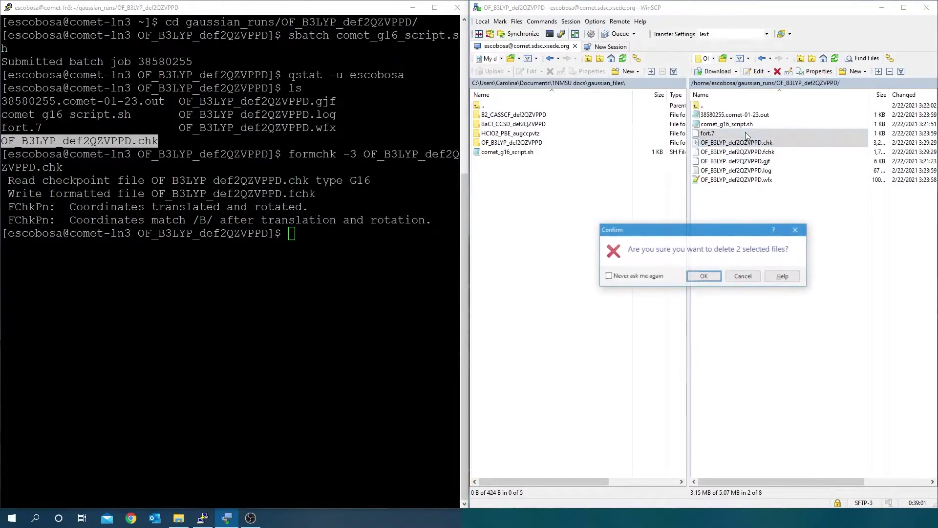
pyautogui.press('Return')
# Open OF_B3LYP_def2QZVPPD.log and scroll through it to check convergence
pyautogui.doubleClick(777, 153)
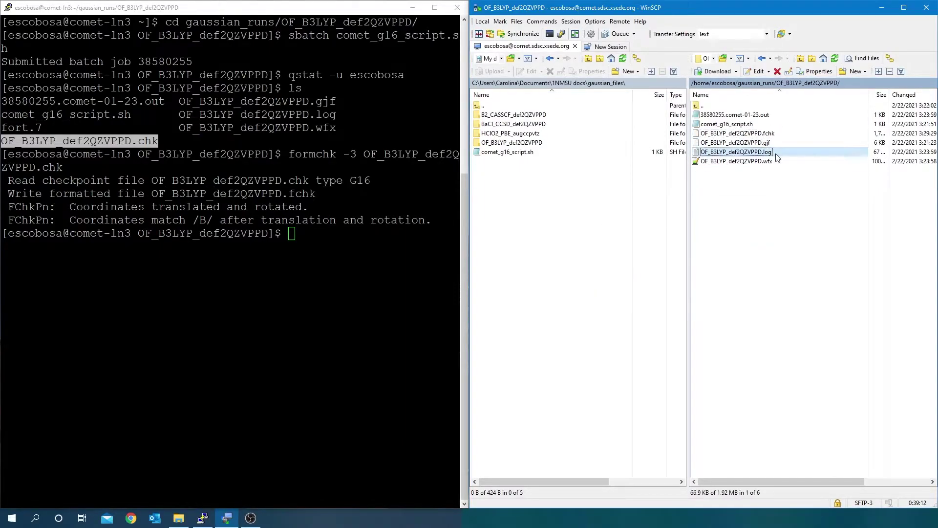
pyautogui.moveTo(820, 49); pyautogui.dragTo(814, 391)
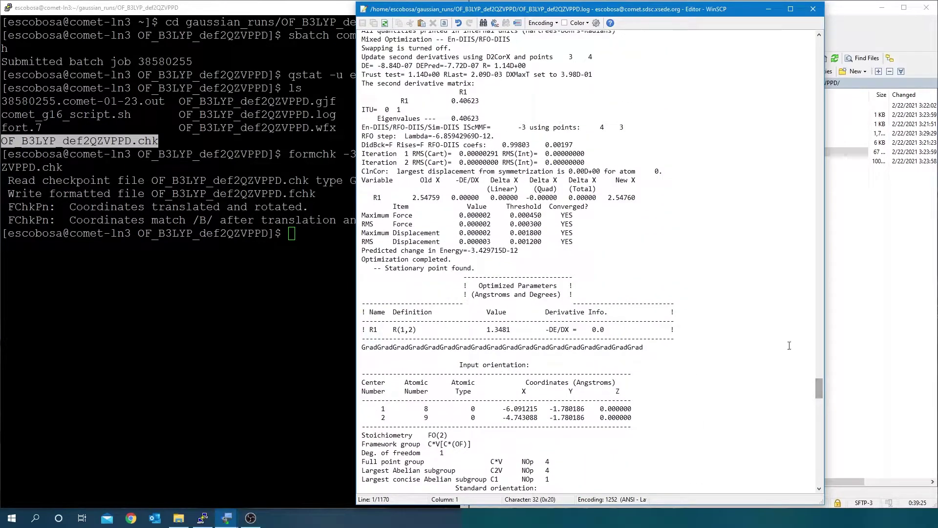
pyautogui.click(814, 9)
pyautogui.click(766, 167)
# Open OF_B3LYP_def2QZVPPD.wfx and review its orbital energies and spin types
pyautogui.doubleClick(766, 166)
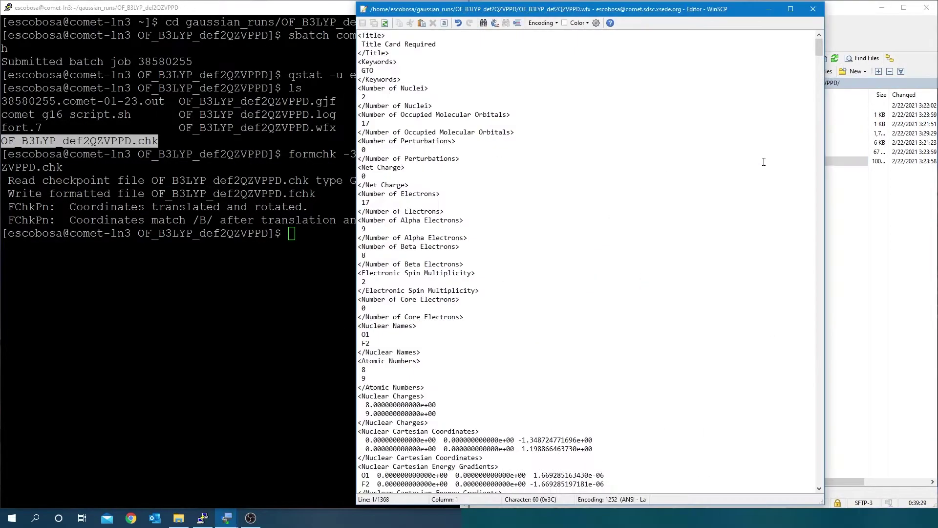
pyautogui.moveTo(818, 49); pyautogui.dragTo(826, 118)
pyautogui.click(460, 247)
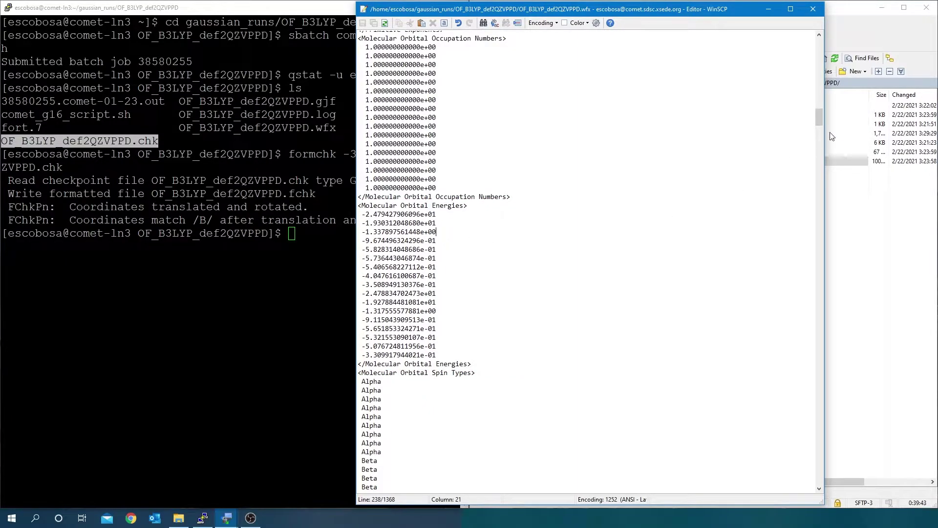
pyautogui.scroll(-5, 821, 122)
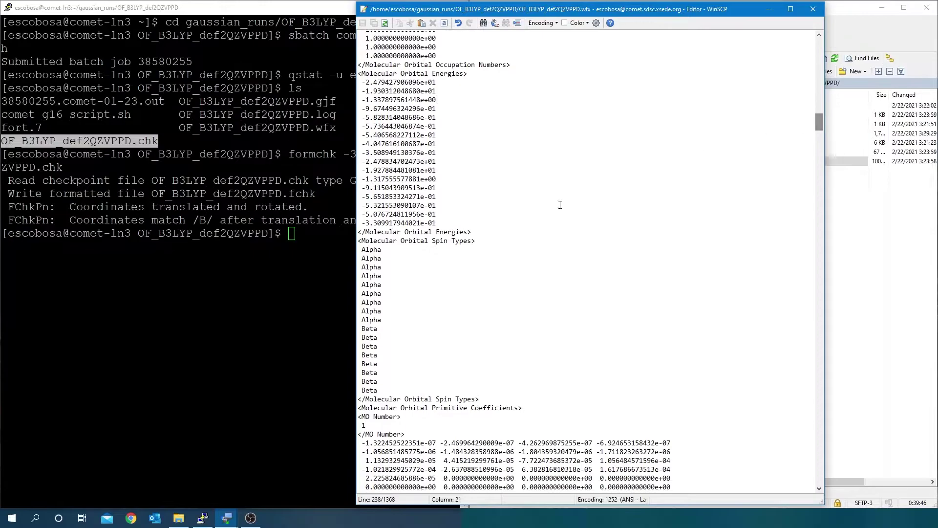
pyautogui.click(401, 345)
pyautogui.moveTo(822, 124); pyautogui.dragTo(826, 63)
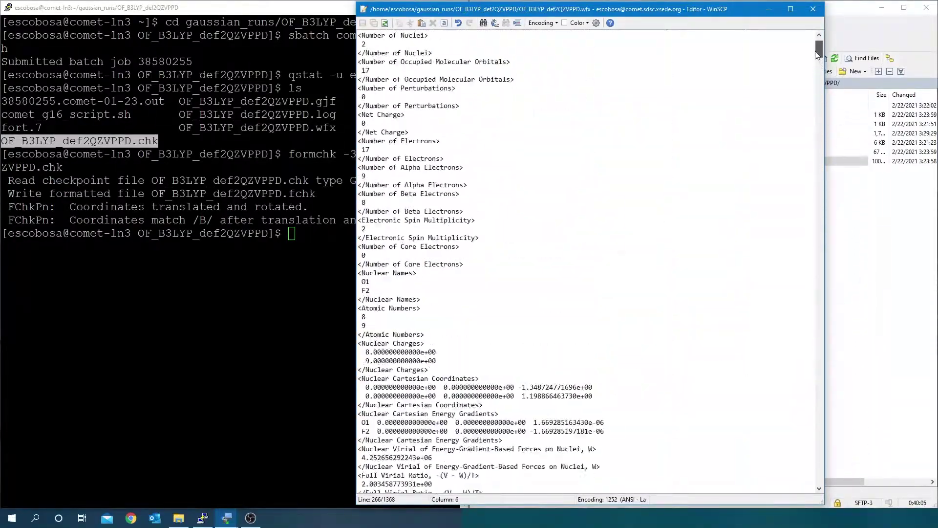
# Select the five remote files other than OF_B3LYP_def2QZVPPD.wfx and delete them
pyautogui.click(814, 10)
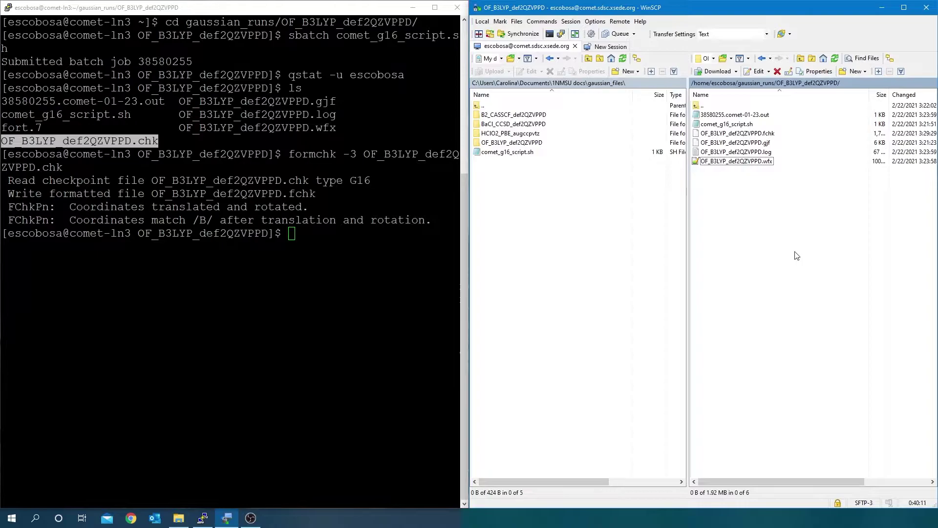
pyautogui.click(771, 153)
pyautogui.moveTo(771, 155); pyautogui.dragTo(521, 144)
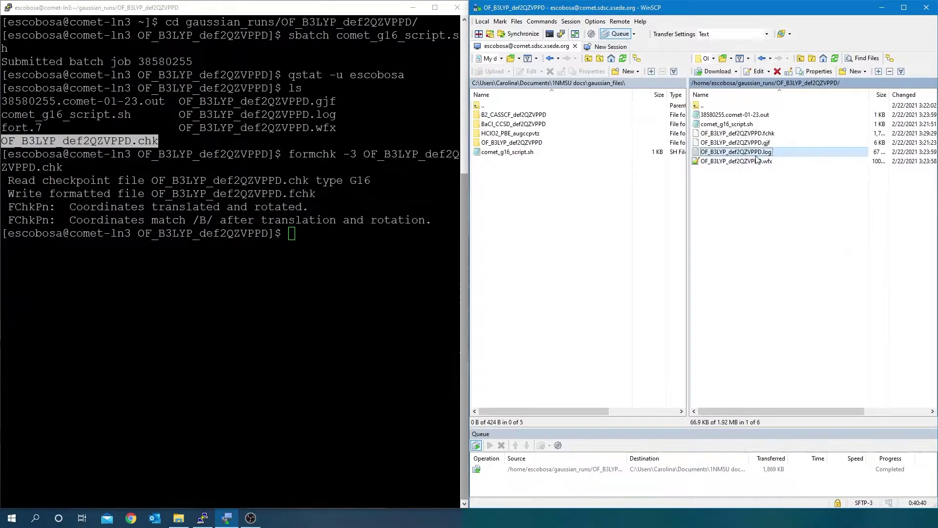
pyautogui.moveTo(772, 152); pyautogui.dragTo(758, 115)
pyautogui.press('Delete')
pyautogui.click(706, 275)
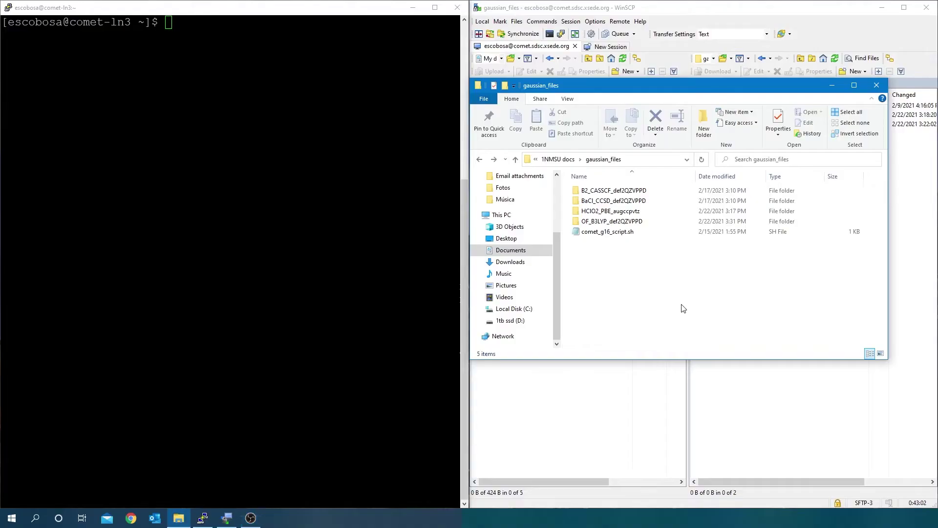
# Open BaCl_CCSD_def2QZVPPD.gjf in Notepad++ and append density=current to the route line
pyautogui.doubleClick(635, 201)
pyautogui.rightClick(634, 192)
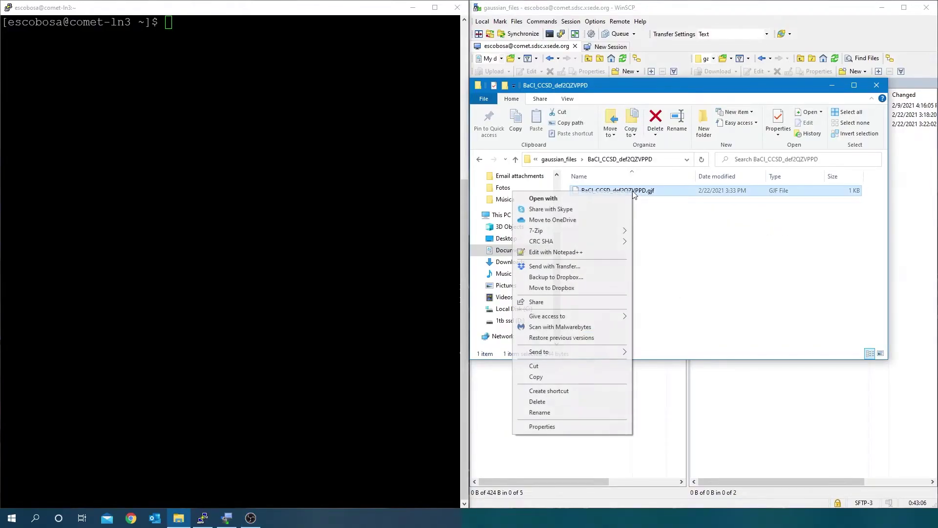
pyautogui.click(567, 251)
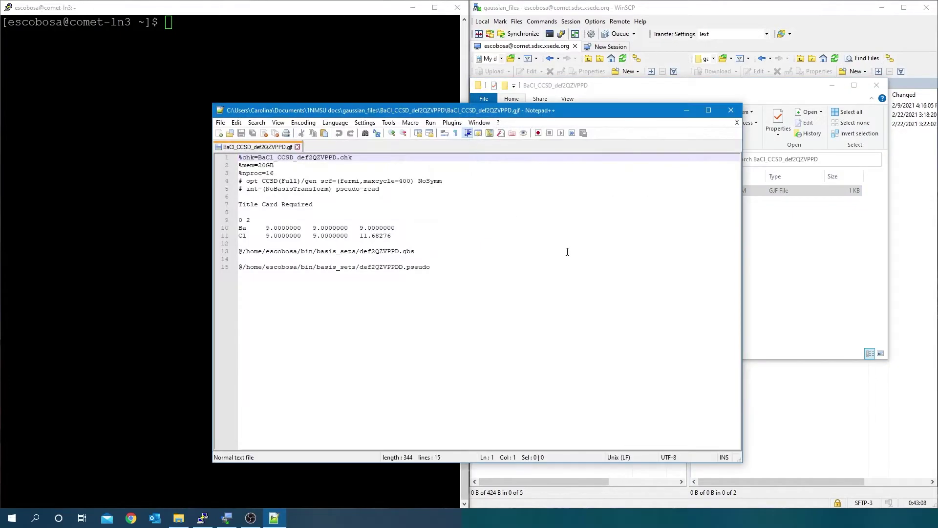
pyautogui.click(535, 183)
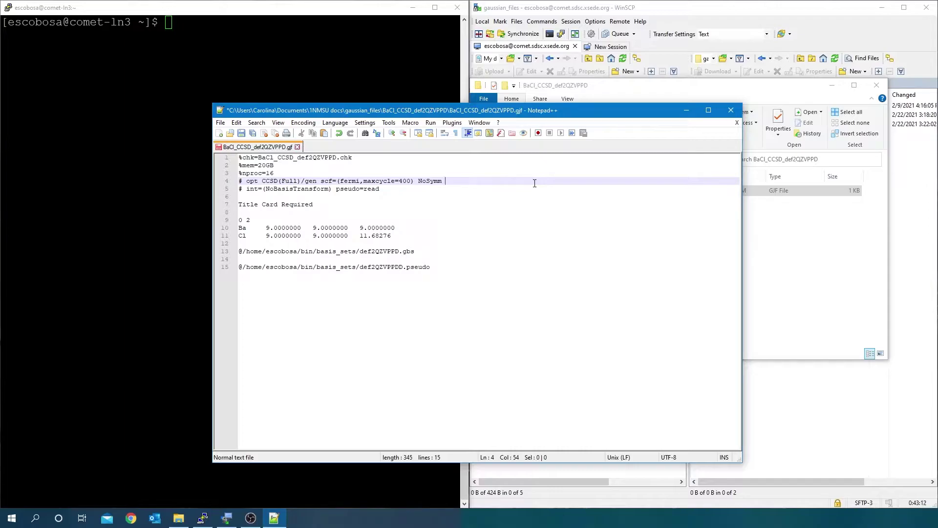
pyautogui.write('density=curren')
pyautogui.write('t')
# Add output=wfx at the end of line 5 of the route
pyautogui.click(385, 189)
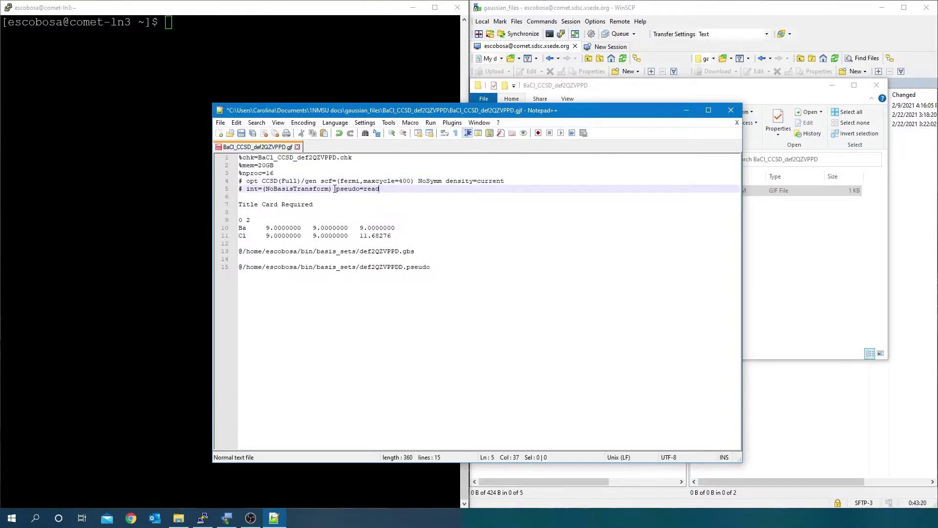
pyautogui.moveTo(332, 188); pyautogui.dragTo(372, 189)
pyautogui.click(399, 191)
pyautogui.doubleClick(418, 267)
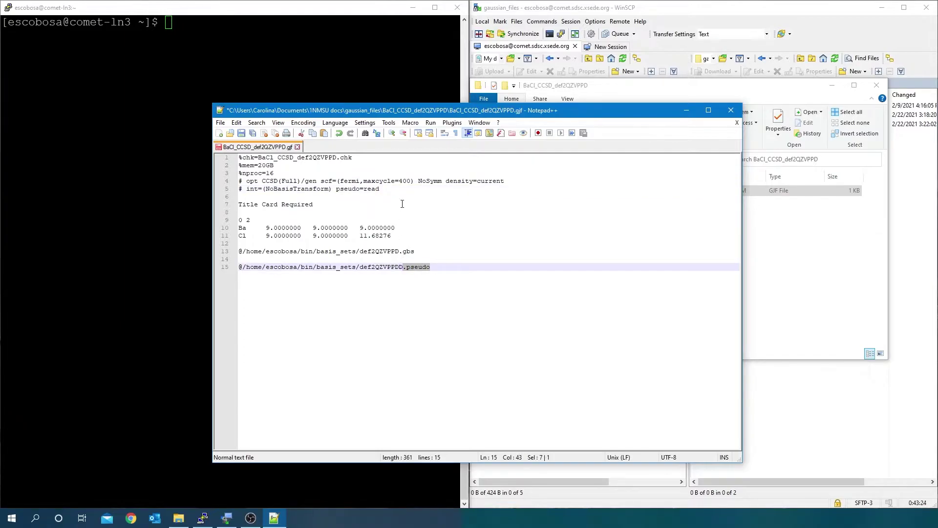
pyautogui.click(416, 191)
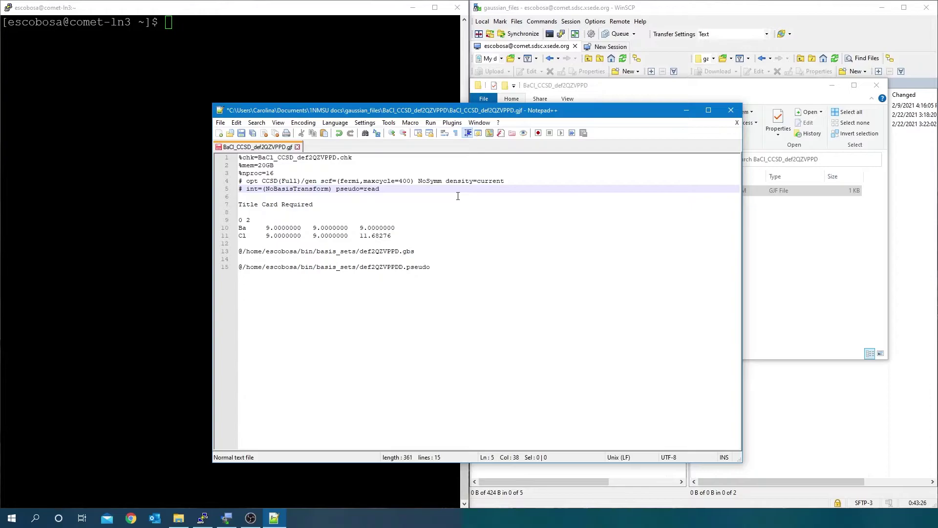
pyautogui.write('output=wfx')
# Append BaCl_CCSD_def2QZVPPD.wfx as a new final line 17 and save the input
pyautogui.moveTo(338, 157); pyautogui.dragTo(258, 157)
pyautogui.hotkey('ctrl', 'c')
pyautogui.click(454, 269)
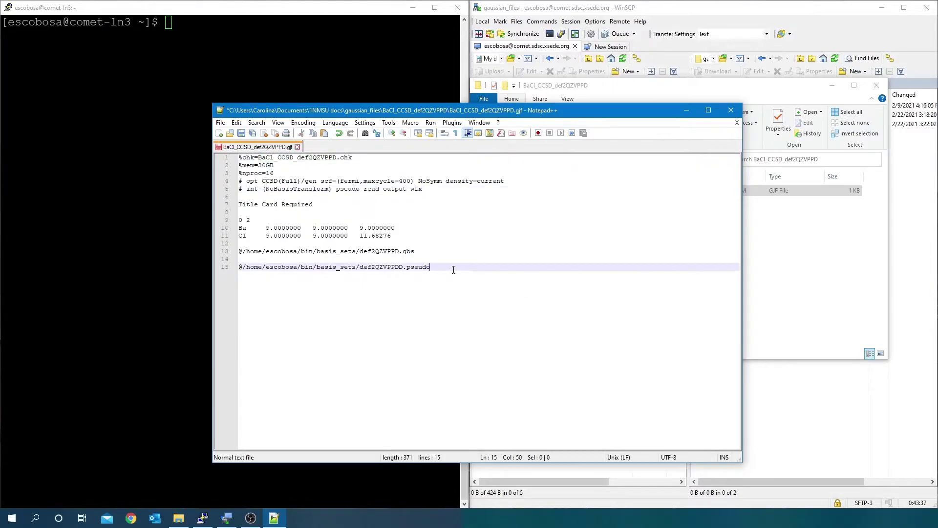
pyautogui.press('Return')
pyautogui.press('Return')
pyautogui.hotkey('ctrl', 'v')
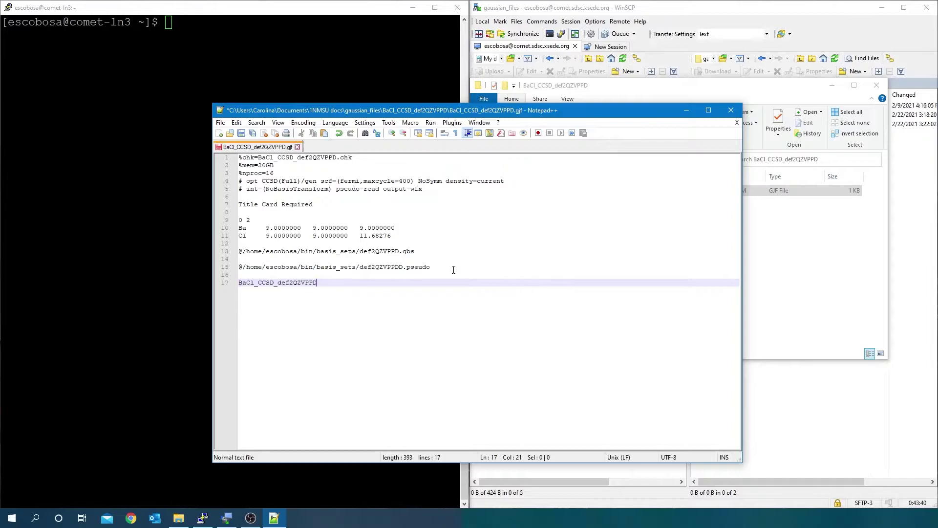
pyautogui.write('.wfx')
pyautogui.press('Return')
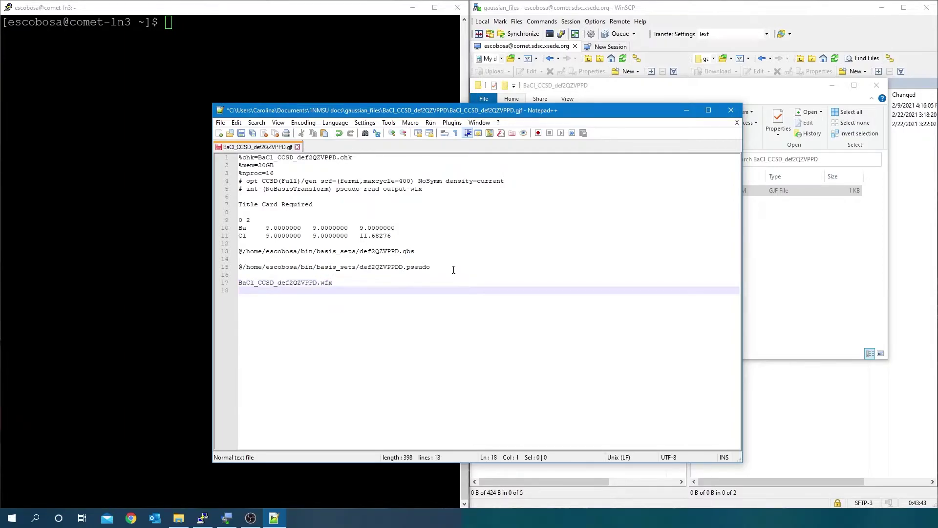
pyautogui.click(241, 133)
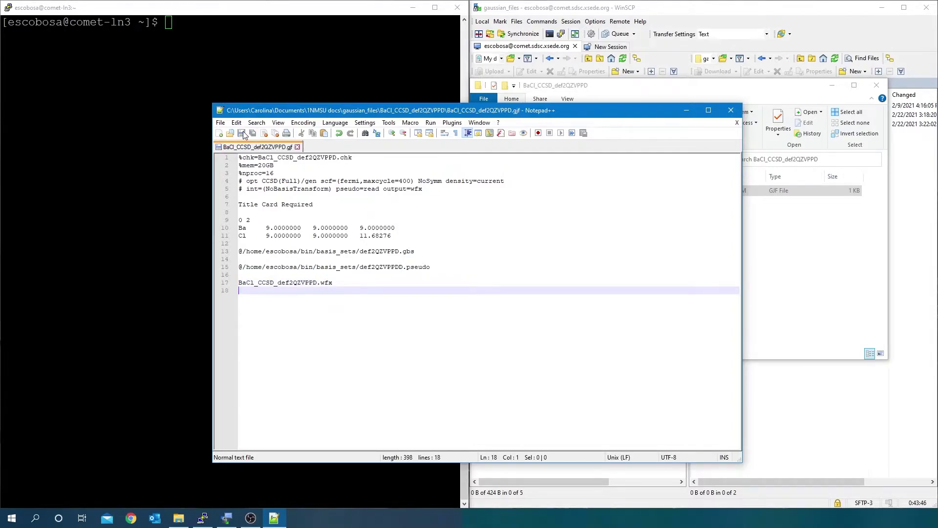
# Close the input and copy comet_g16_script.sh into the BaCl_CCSD_def2QZVPPD folder
pyautogui.click(730, 112)
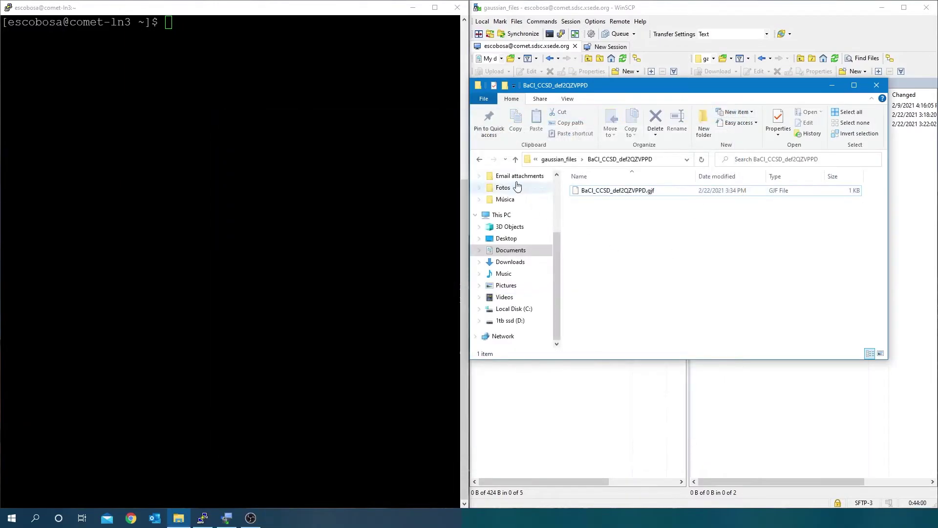
pyautogui.click(479, 159)
pyautogui.click(614, 234)
pyautogui.hotkey('ctrl', 'c')
pyautogui.doubleClick(614, 200)
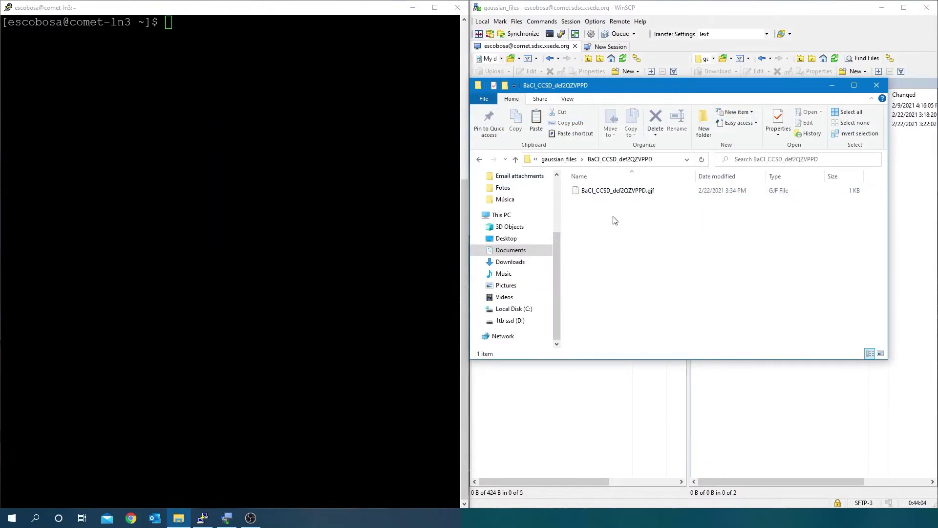
pyautogui.hotkey('ctrl', 'v')
# Copy the BaCl .gjf base name and open the copied script in Notepad
pyautogui.click(638, 192)
pyautogui.click(638, 192)
pyautogui.hotkey('ctrl', 'c')
pyautogui.doubleClick(616, 202)
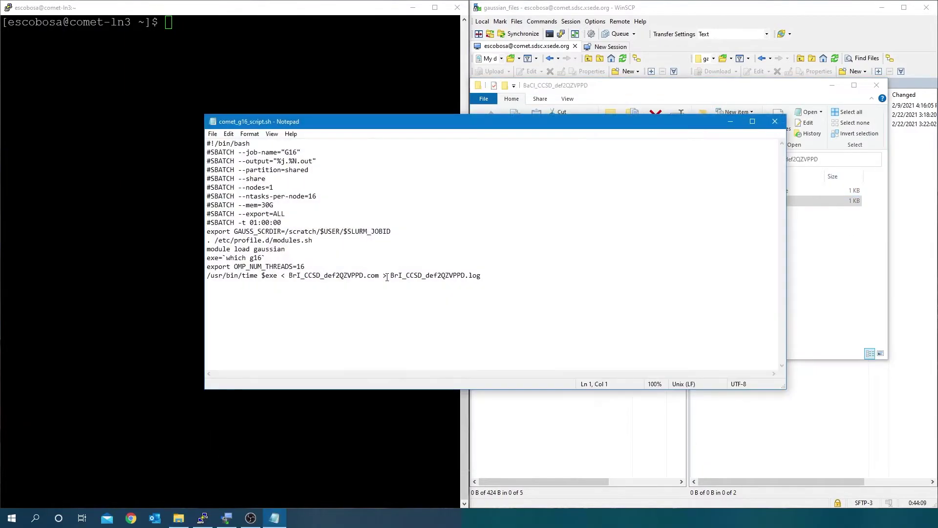
# Change the script to BaCl_CCSD_def2QZVPPD.gjf and BaCl_CCSD_def2QZVPPD.log, then save and close
pyautogui.moveTo(380, 276); pyautogui.dragTo(289, 276)
pyautogui.hotkey('ctrl', 'v')
pyautogui.write('.gjf')
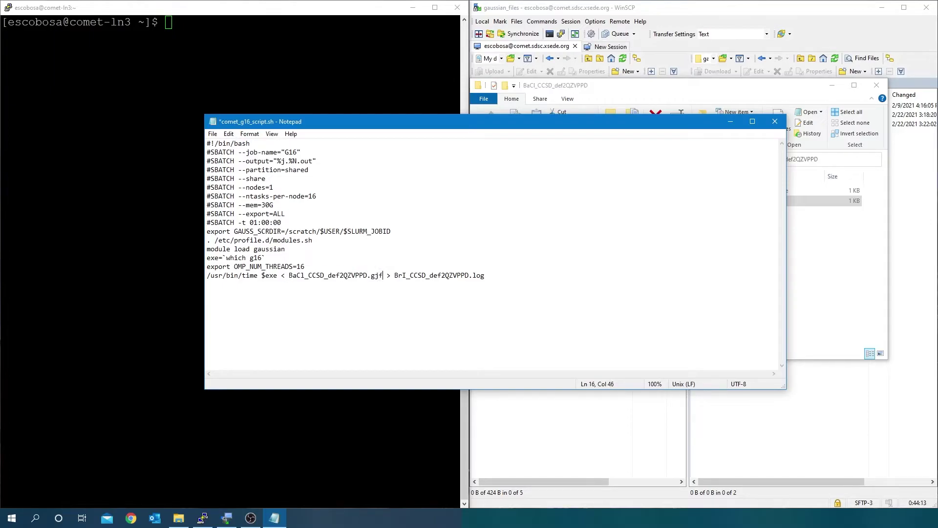
pyautogui.moveTo(469, 276); pyautogui.dragTo(394, 276)
pyautogui.hotkey('ctrl', 'v')
pyautogui.click(514, 277)
pyautogui.click(212, 133)
pyautogui.click(230, 178)
pyautogui.click(774, 121)
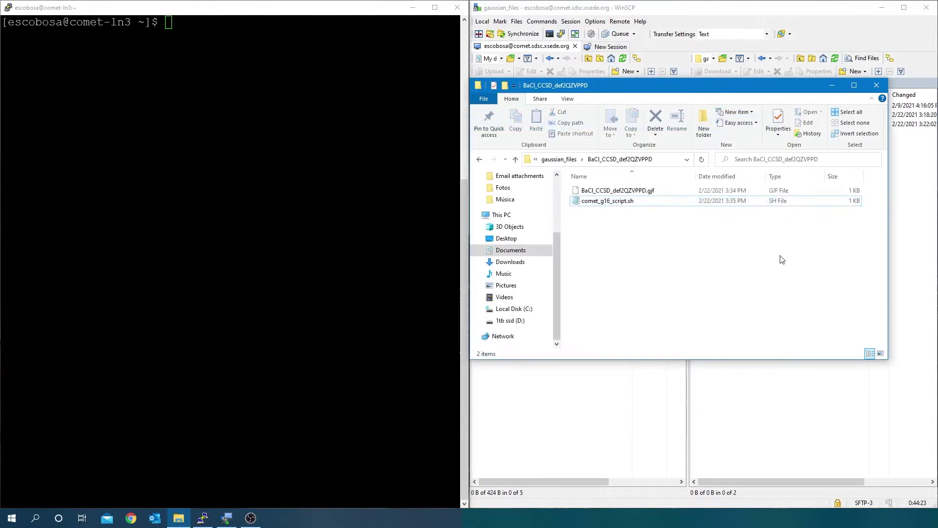
pyautogui.click(913, 224)
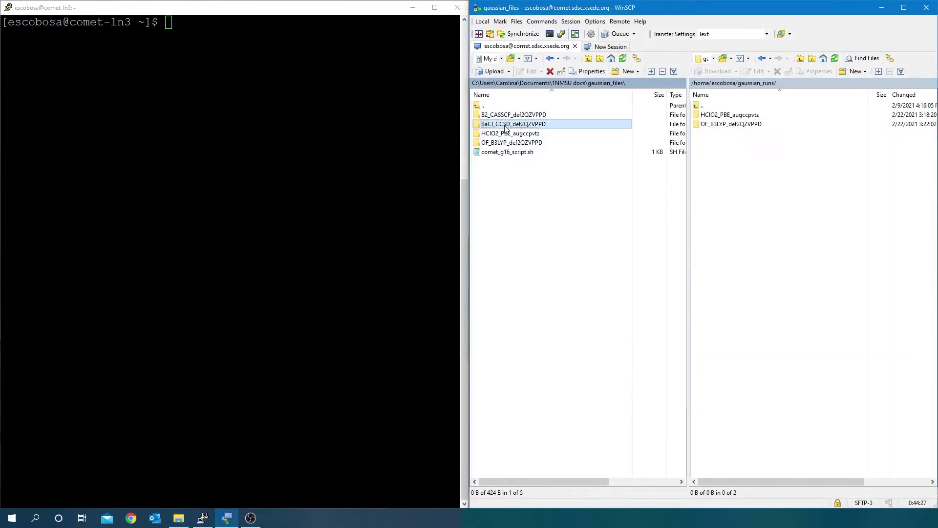
# Upload the BaCl_CCSD_def2QZVPPD folder with F5 and cd into gaussian_runs/BaCl_CCSD_def2QZVPPD
pyautogui.press('F5')
pyautogui.click(230, 146)
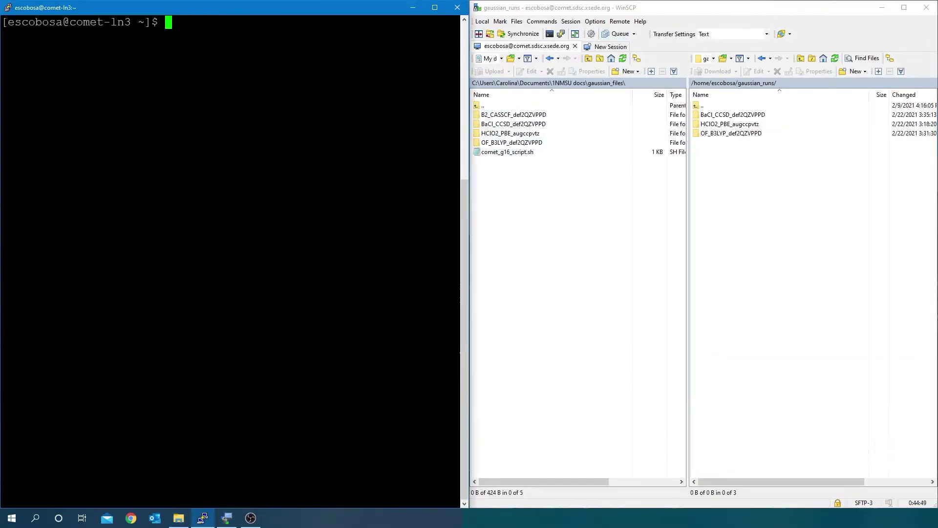
pyautogui.write('cd g')
pyautogui.press('Tab')
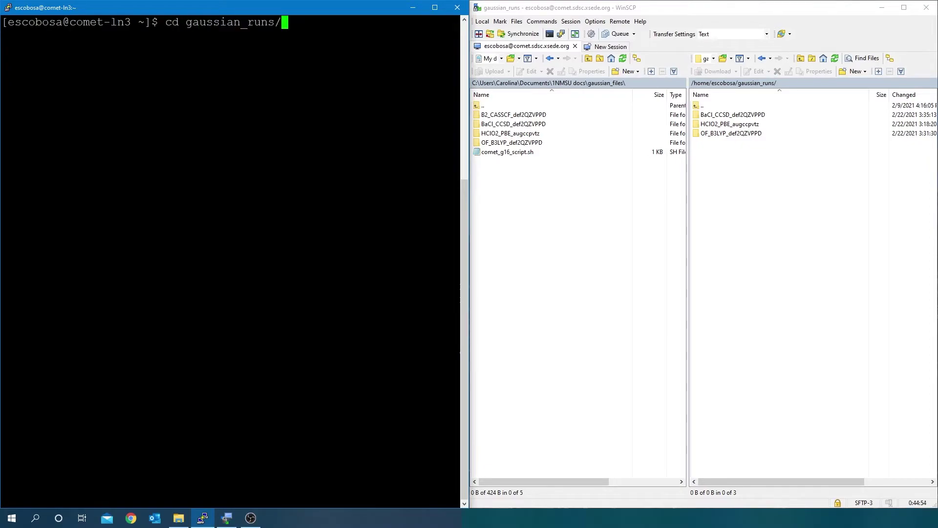
pyautogui.write('Ba')
pyautogui.press('Tab')
pyautogui.press('Return')
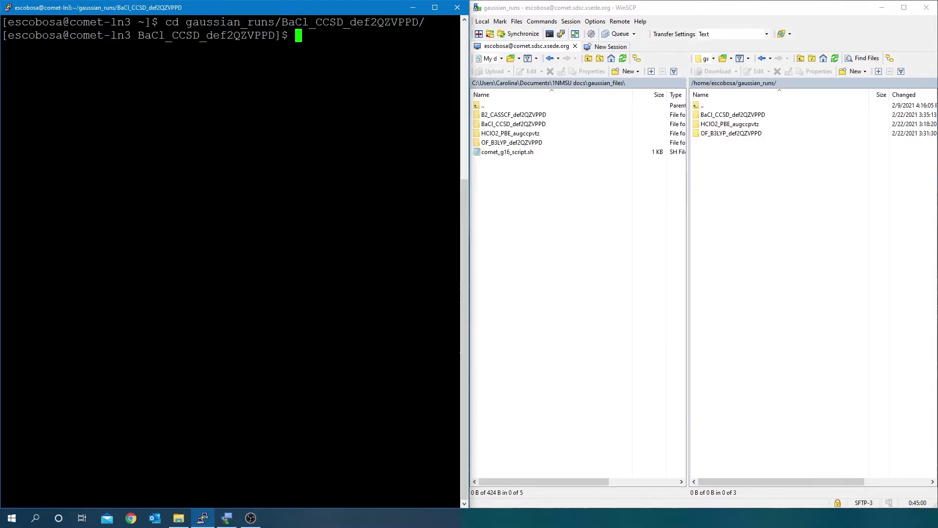
# Submit comet_g16_script.sh with sbatch and type a qstat check for the user's jobs
pyautogui.write('sbatch co')
pyautogui.press('Tab')
pyautogui.press('Return')
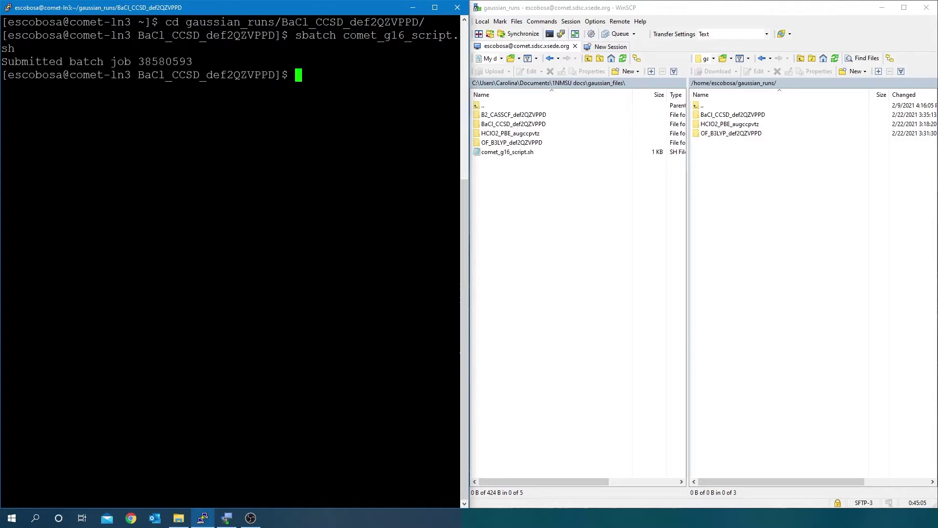
pyautogui.doubleClick(767, 115)
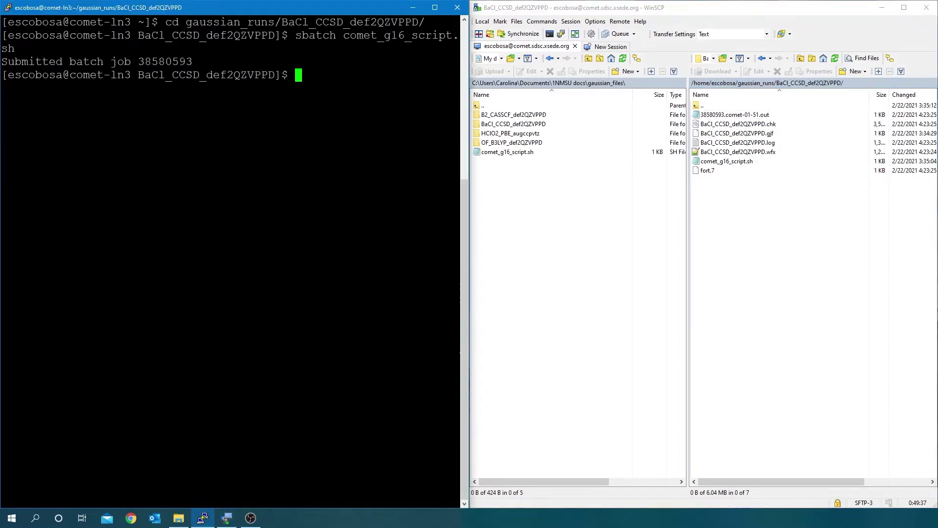
pyautogui.write('qstat -u escobosa')
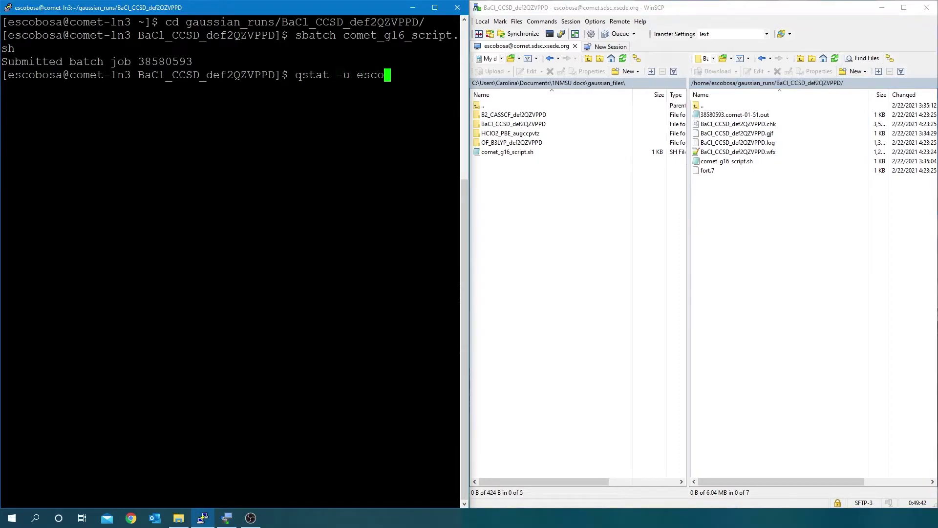
# Read BaCl_CCSD_def2QZVPPD.log through normal termination and the 2.717 Å Ba–Cl distance, then close it
pyautogui.press('Return')
pyautogui.doubleClick(761, 142)
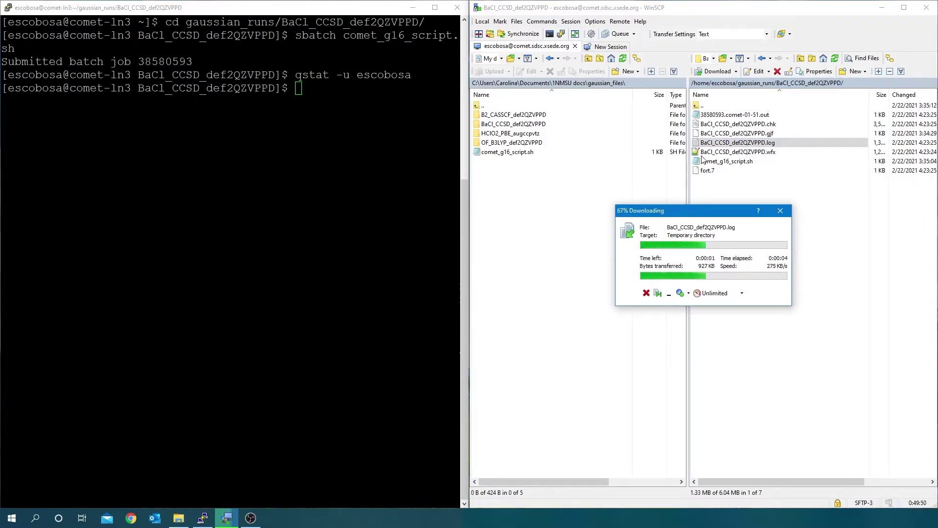
pyautogui.moveTo(823, 45); pyautogui.dragTo(802, 322)
pyautogui.scroll(-10, 740, 360)
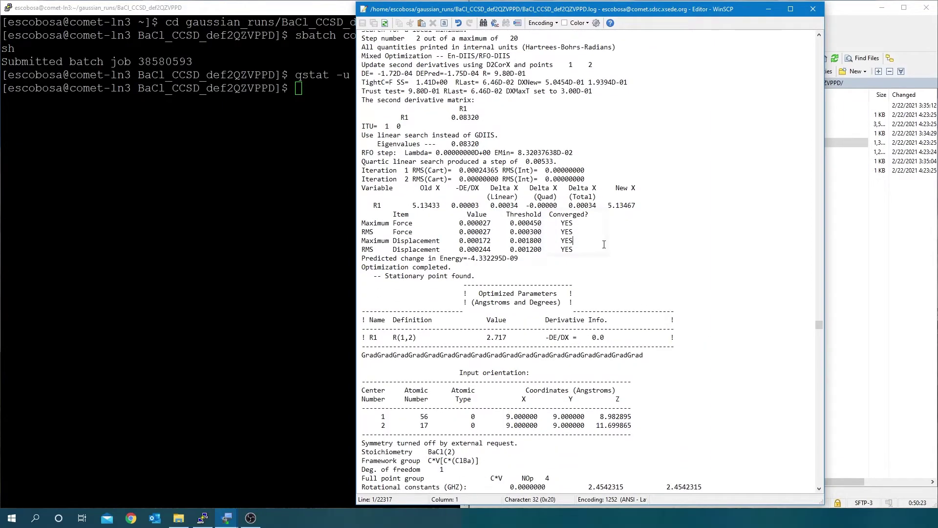
pyautogui.scroll(-9, 735, 309)
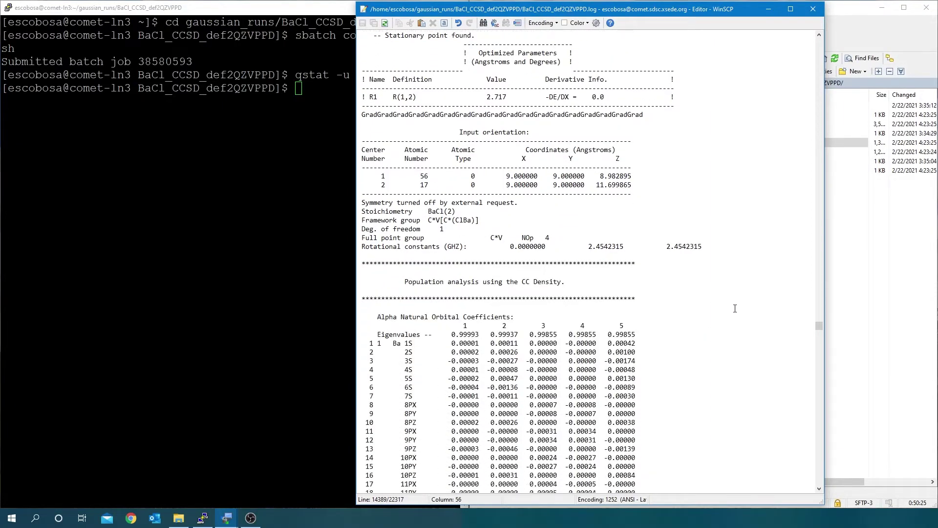
pyautogui.scroll(-16, 735, 308)
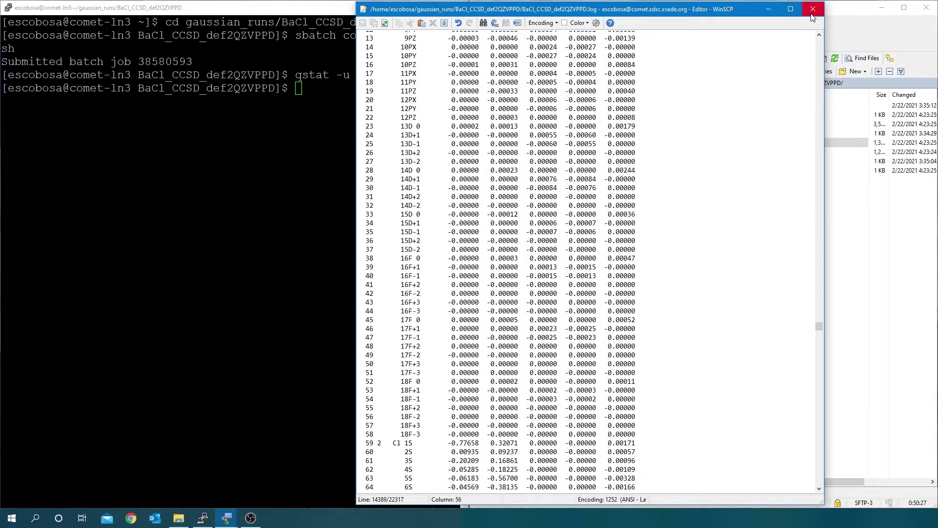
pyautogui.click(812, 14)
pyautogui.click(779, 152)
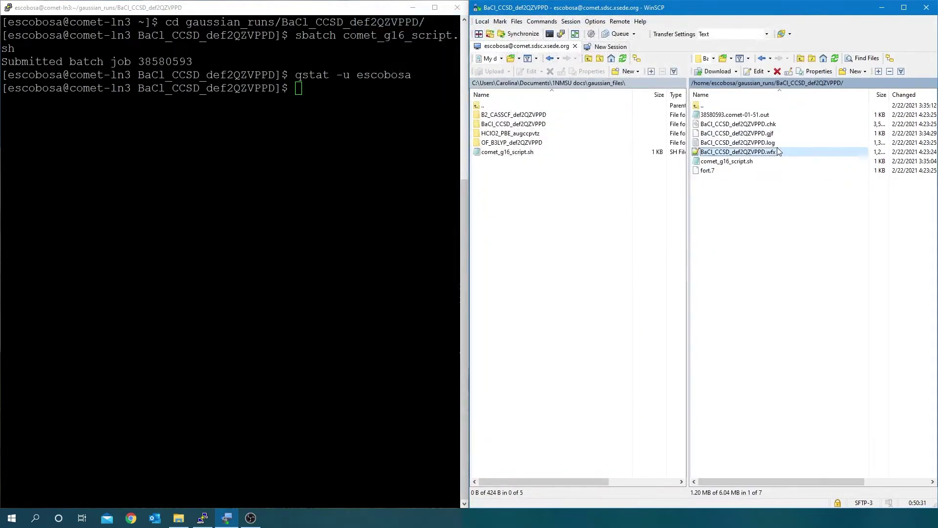
# Open BaCl_CCSD_def2QZVPPD.wfx and read its header and orbital occupation numbers
pyautogui.doubleClick(779, 151)
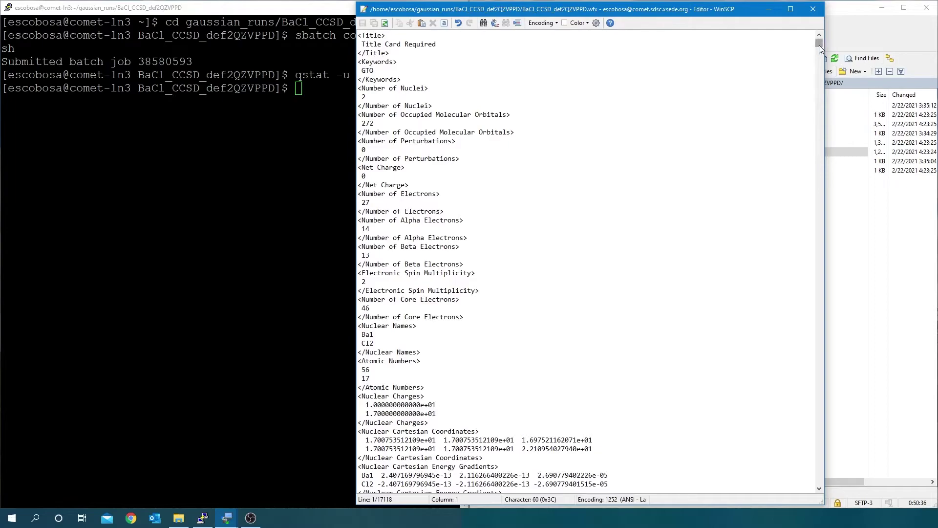
pyautogui.moveTo(819, 45); pyautogui.dragTo(819, 50)
pyautogui.scroll(-16, 385, 73)
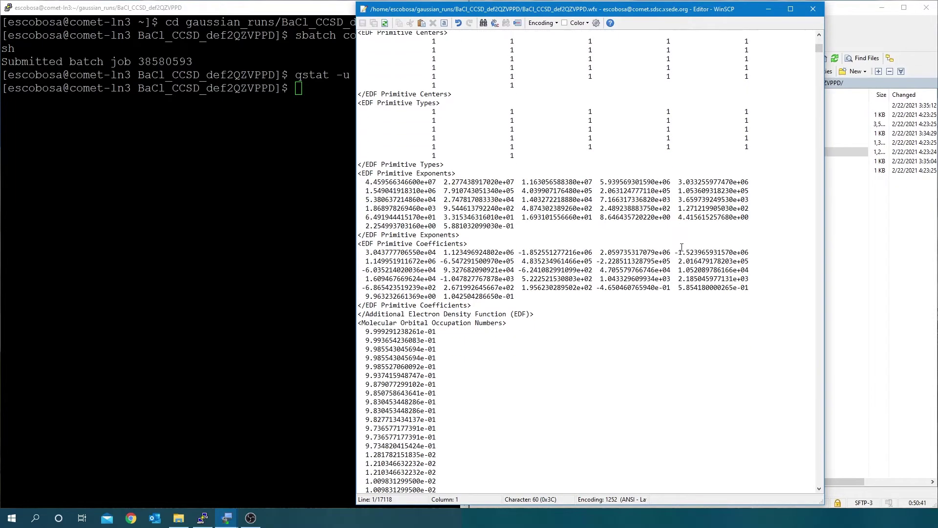
pyautogui.moveTo(366, 83); pyautogui.dragTo(450, 104)
pyautogui.click(489, 165)
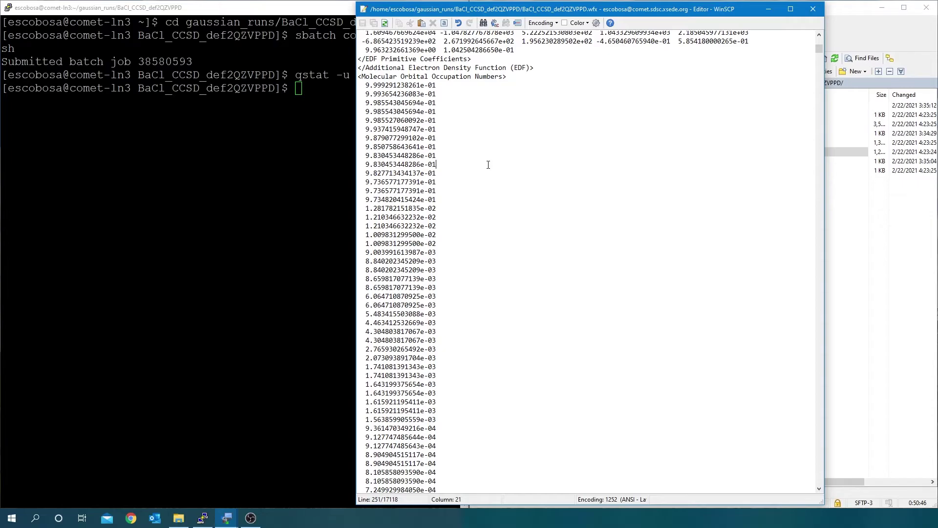
pyautogui.scroll(-20, 489, 165)
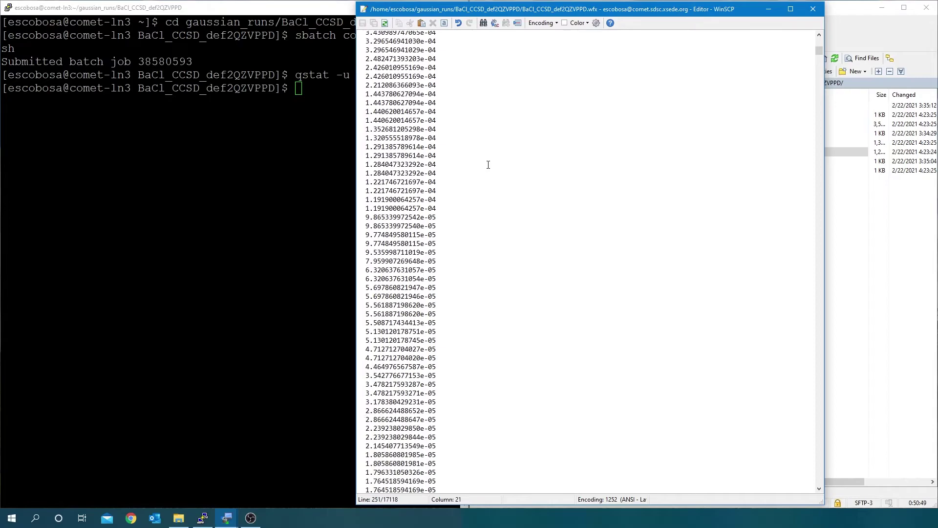
pyautogui.scroll(-4, 488, 165)
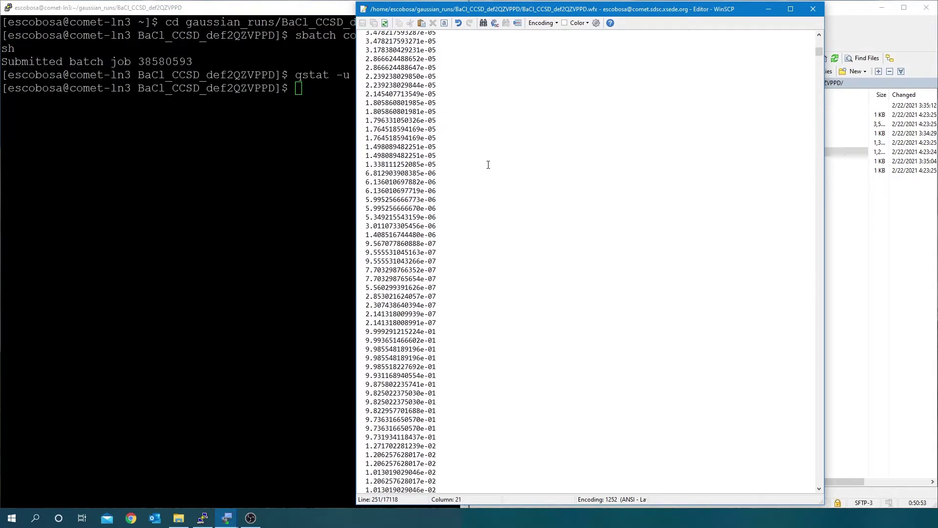
pyautogui.click(460, 197)
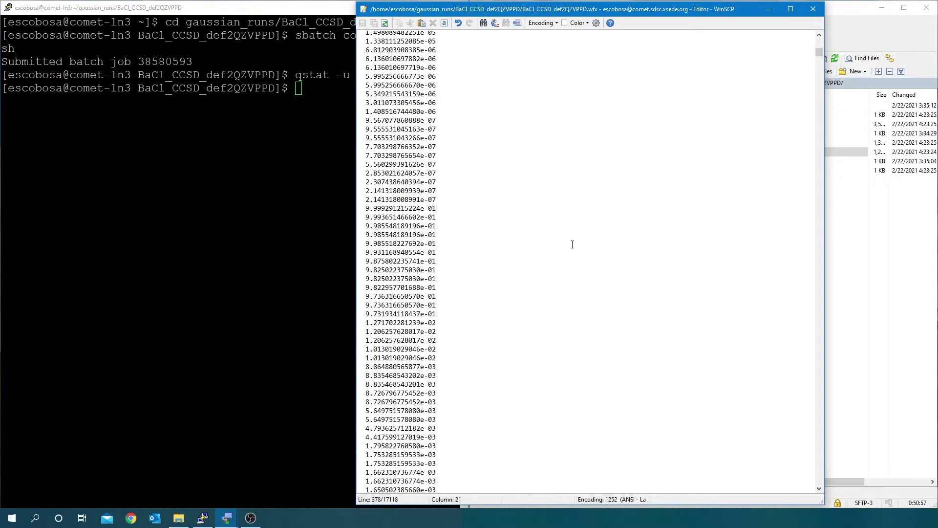
pyautogui.scroll(-1, 572, 243)
# Go through the .wfx orbital energies, Beta spin types and MO primitive coefficients, then close it
pyautogui.press('Down')
pyautogui.press('Down')
pyautogui.press('Down')
pyautogui.press('Down')
pyautogui.press('Down')
pyautogui.press('Down')
pyautogui.press('Down')
pyautogui.press('Down')
pyautogui.press('Down')
pyautogui.press('Down')
pyautogui.press('Down')
pyautogui.press('Down')
pyautogui.press('Down')
pyautogui.press('Down')
pyautogui.press('Down')
pyautogui.press('Down')
pyautogui.press('Down')
pyautogui.press('Down')
pyautogui.press('Down')
pyautogui.press('Down')
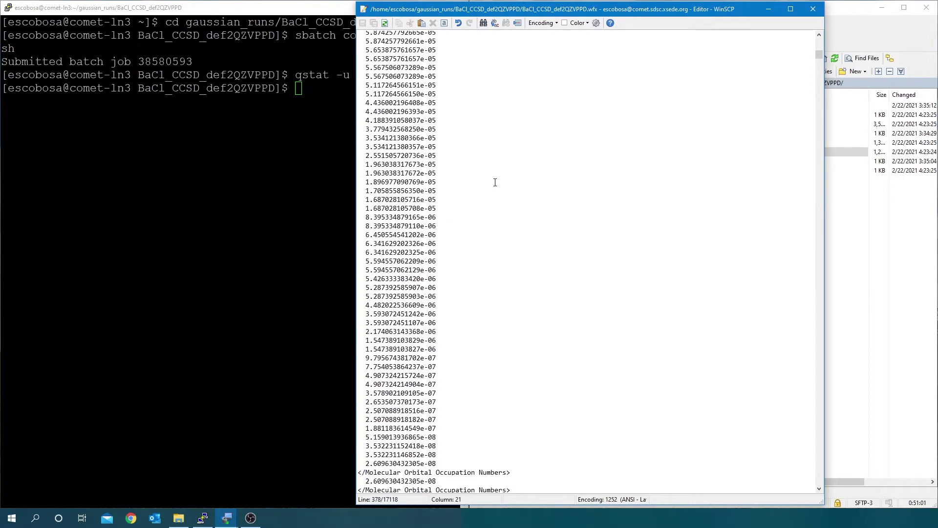
pyautogui.press('Down')
pyautogui.press('Down')
pyautogui.press('Down')
pyautogui.press('Down')
pyautogui.press('Down')
pyautogui.press('Down')
pyautogui.press('Down')
pyautogui.press('Down')
pyautogui.press('Down')
pyautogui.scroll(-6, 480, 189)
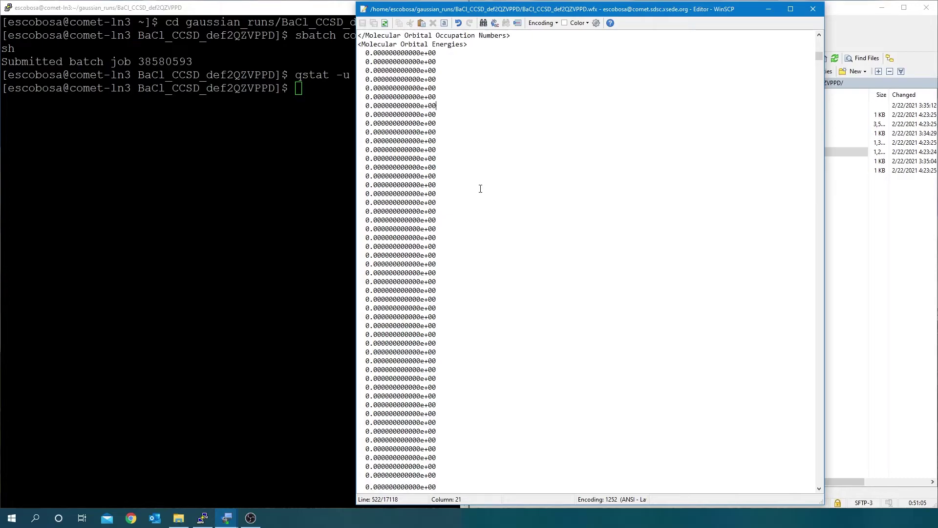
pyautogui.scroll(-2, 480, 189)
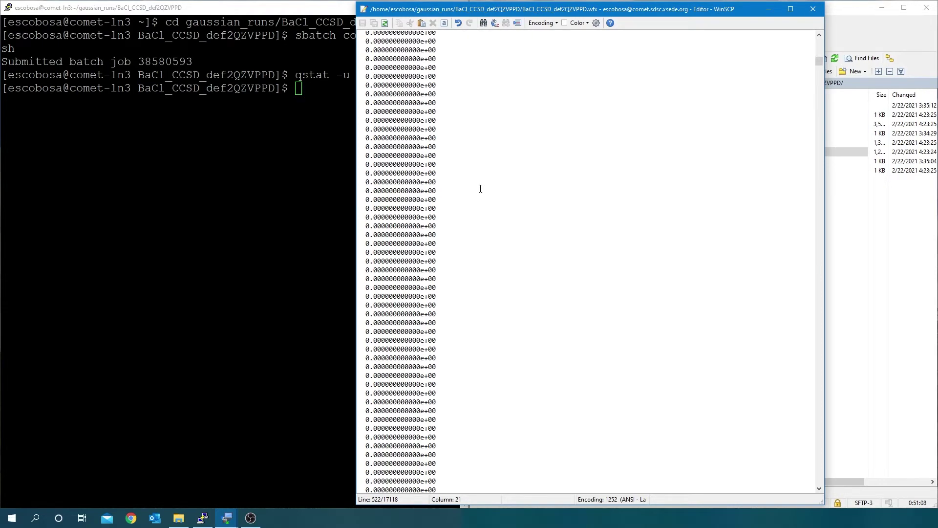
pyautogui.press('pagedown')
pyautogui.press('pagedown')
pyautogui.press('pagedown')
pyautogui.press('pagedown')
pyautogui.press('pagedown')
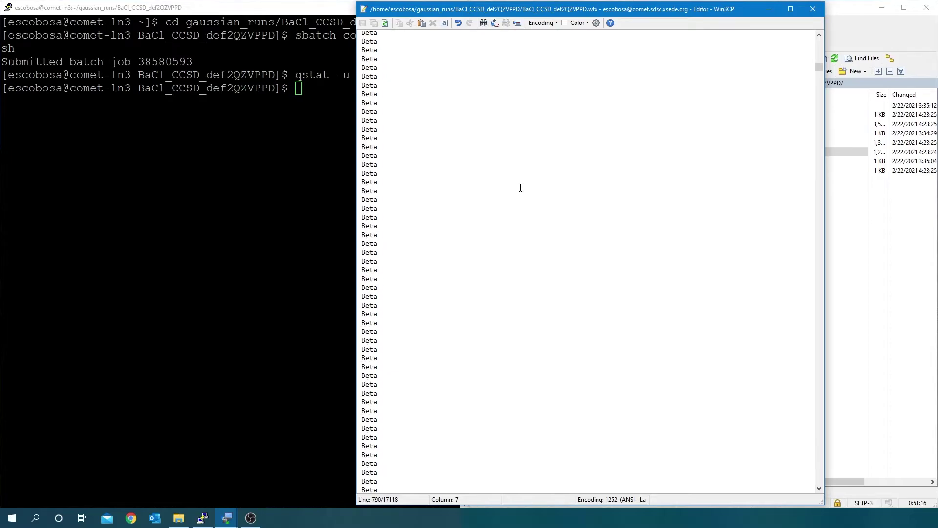
pyautogui.press('pagedown')
pyautogui.press('pagedown')
pyautogui.press('pagedown')
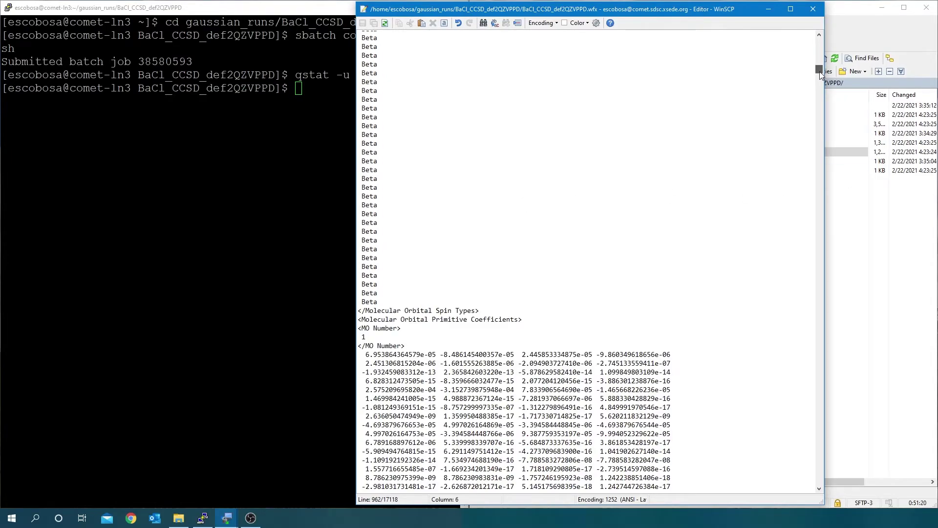
pyautogui.moveTo(820, 71); pyautogui.dragTo(820, 42)
pyautogui.click(758, 99)
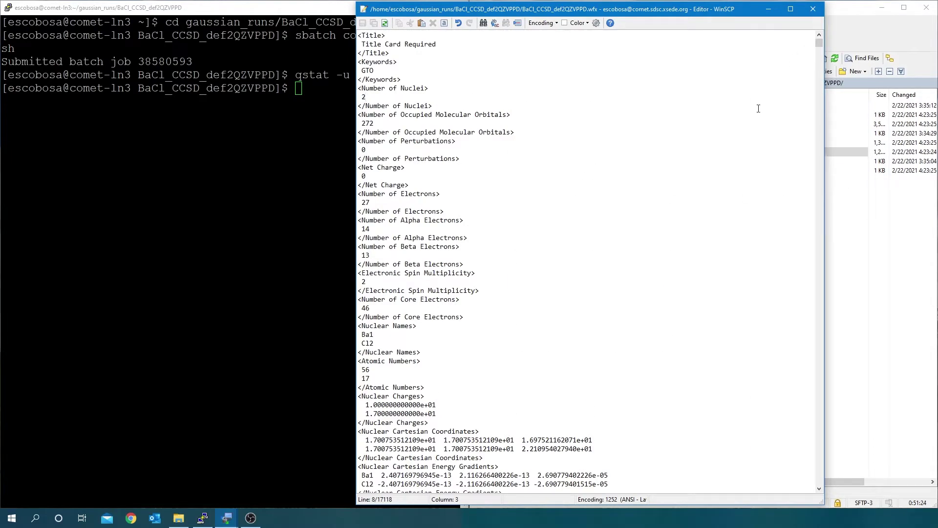
pyautogui.click(813, 8)
# List the job folder's files with ls in PuTTY and begin a formchk -3 command
pyautogui.hotkey('alt', 'Tab')
pyautogui.write('l')
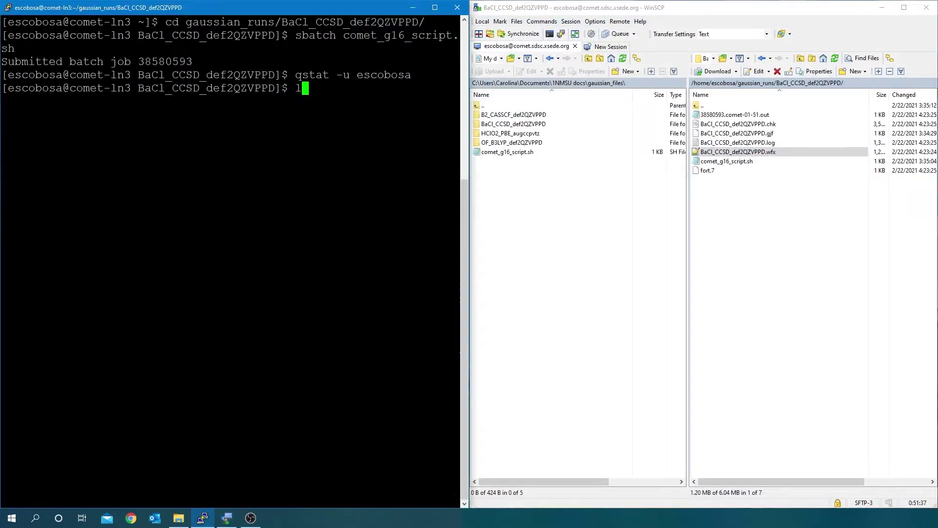
pyautogui.write('s')
pyautogui.press('Return')
pyautogui.write('formchk -')
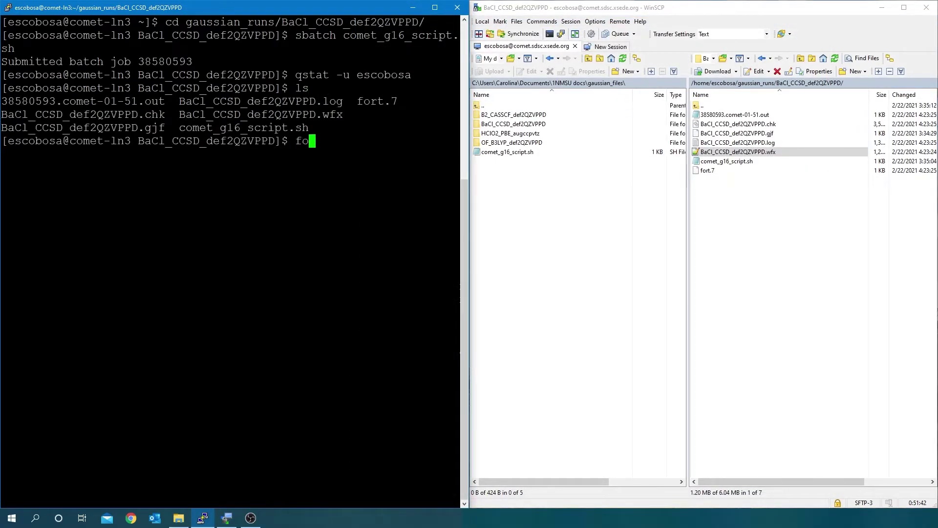
pyautogui.write('3')
# Convert BaCl_CCSD_def2QZVPPD.chk with formchk -3 and refresh the remote listing
pyautogui.moveTo(166, 114); pyautogui.dragTo(2, 114)
pyautogui.rightClick(1, 115)
pyautogui.press('Return')
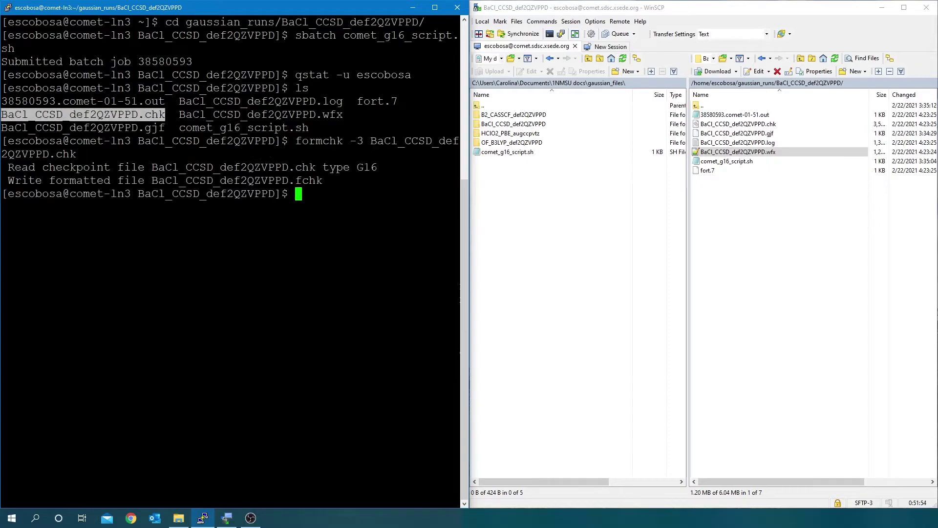
pyautogui.click(725, 210)
pyautogui.click(835, 58)
# Delete the remote .chk and fort.7 files
pyautogui.click(777, 133)
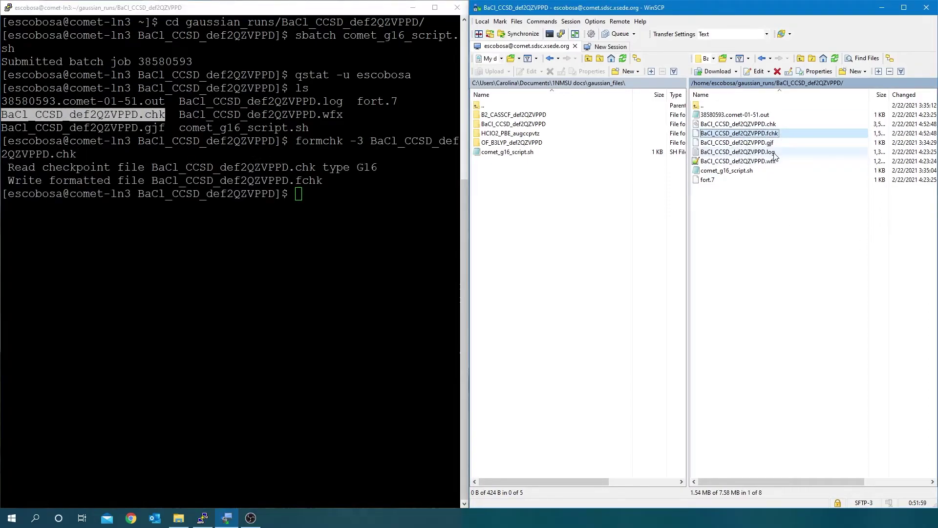
pyautogui.click(752, 124)
pyautogui.keyDown('ctrl'); pyautogui.click(709, 180); pyautogui.keyUp('ctrl')
pyautogui.press('Delete')
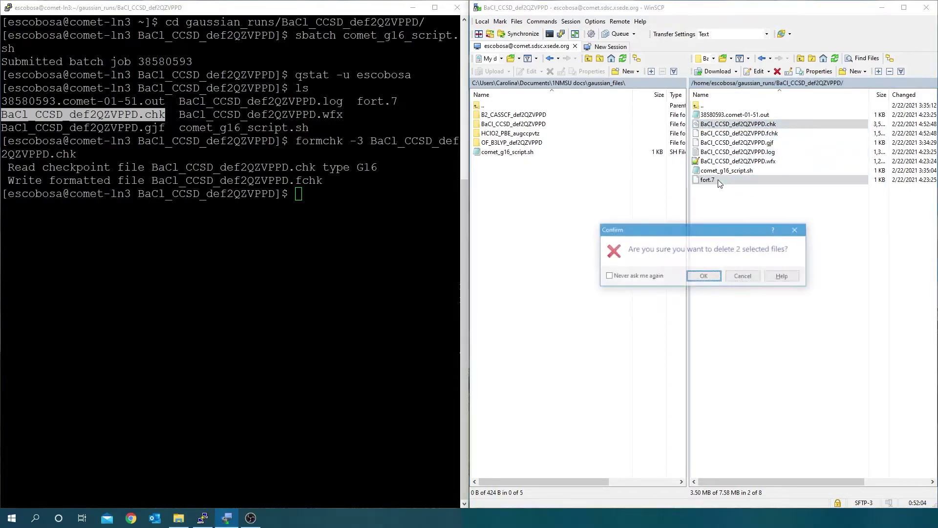
pyautogui.press('Return')
# Download the .wfx, .log, .fchk and .out outputs to the local folder
pyautogui.click(738, 152)
pyautogui.keyDown('ctrl'); pyautogui.click(739, 142); pyautogui.keyUp('ctrl')
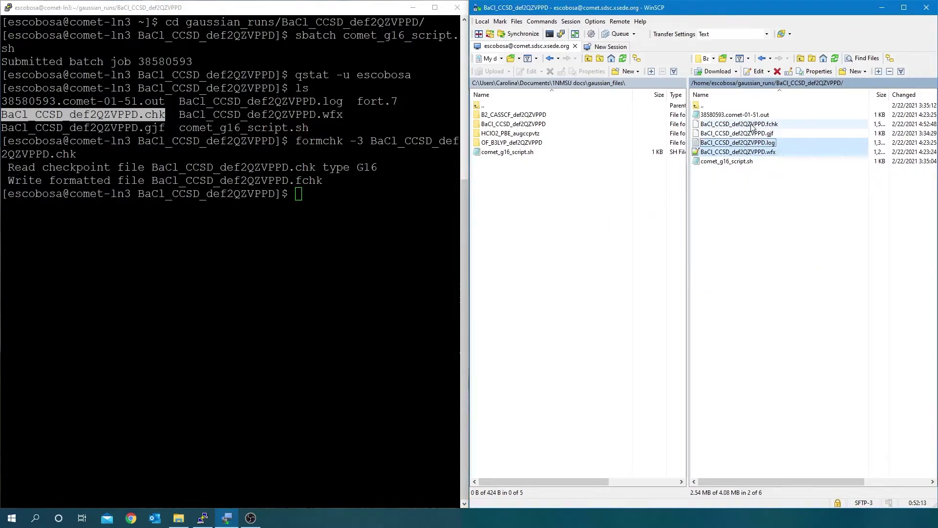
pyautogui.keyDown('ctrl'); pyautogui.click(739, 124); pyautogui.keyUp('ctrl')
pyautogui.keyDown('ctrl'); pyautogui.click(751, 115); pyautogui.keyUp('ctrl')
pyautogui.moveTo(751, 117); pyautogui.dragTo(532, 166)
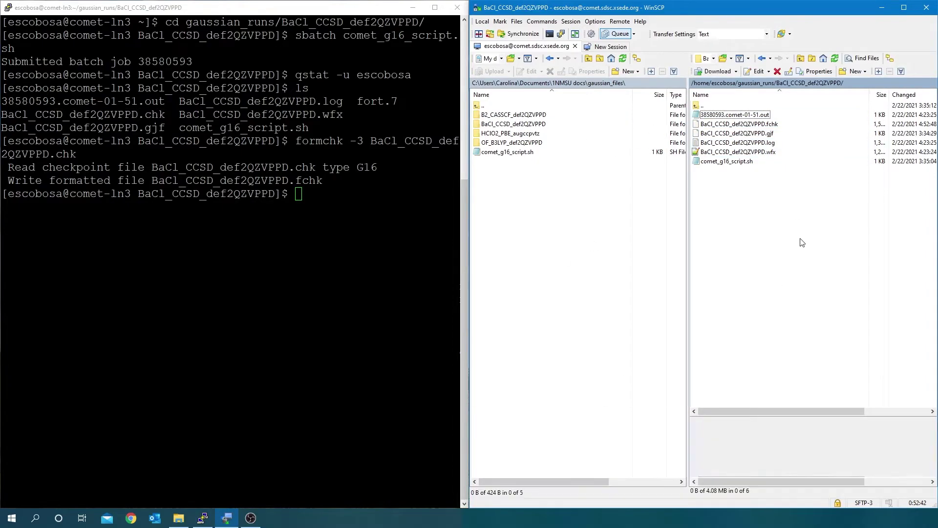
# Delete comet_g16_script.sh, .log, .gjf, .out and .fchk remotely, keeping only the .wfx
pyautogui.click(748, 162)
pyautogui.keyDown('ctrl'); pyautogui.click(755, 143); pyautogui.keyUp('ctrl')
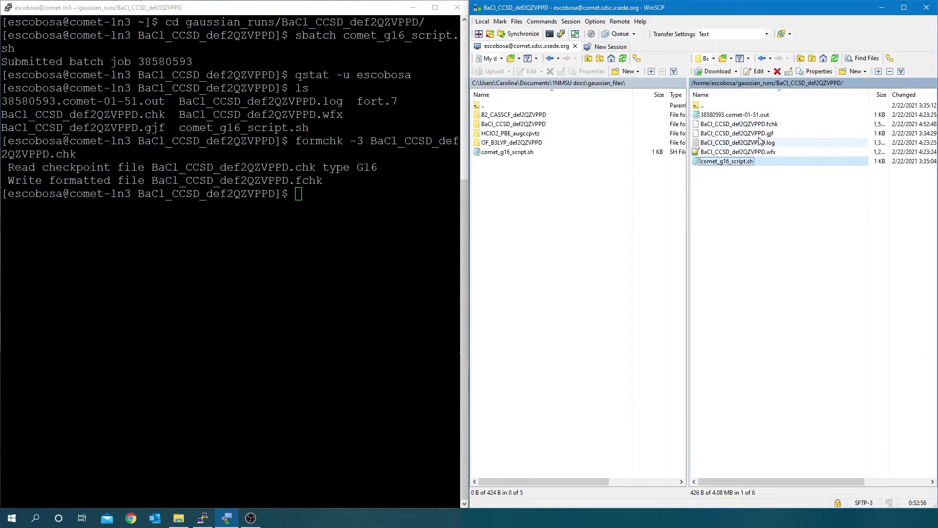
pyautogui.keyDown('ctrl'); pyautogui.click(760, 133); pyautogui.keyUp('ctrl')
pyautogui.keyDown('ctrl'); pyautogui.click(765, 124); pyautogui.keyUp('ctrl')
pyautogui.keyDown('ctrl'); pyautogui.click(755, 115); pyautogui.keyUp('ctrl')
pyautogui.press('Delete')
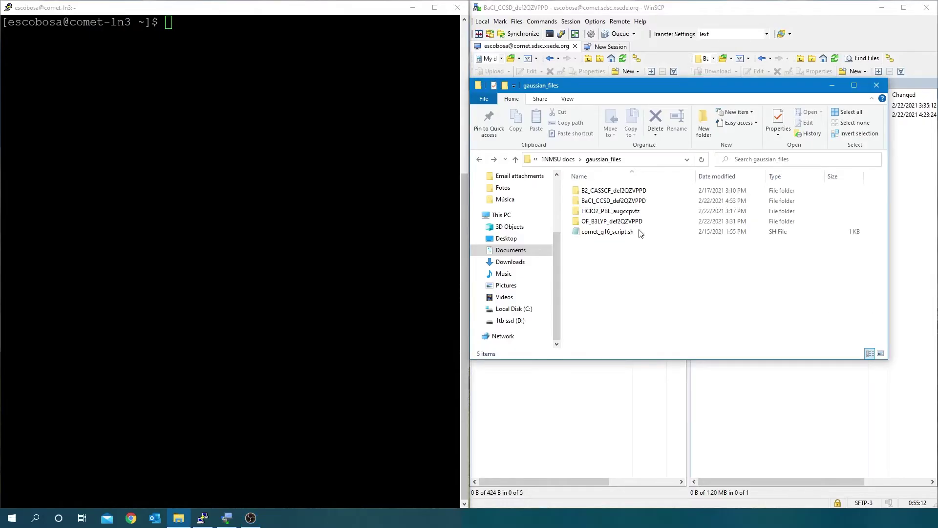
# Open B2_CASSCF_def2QZVPPD.gjf in Notepad++
pyautogui.doubleClick(635, 191)
pyautogui.click(635, 191)
pyautogui.rightClick(637, 192)
pyautogui.click(575, 249)
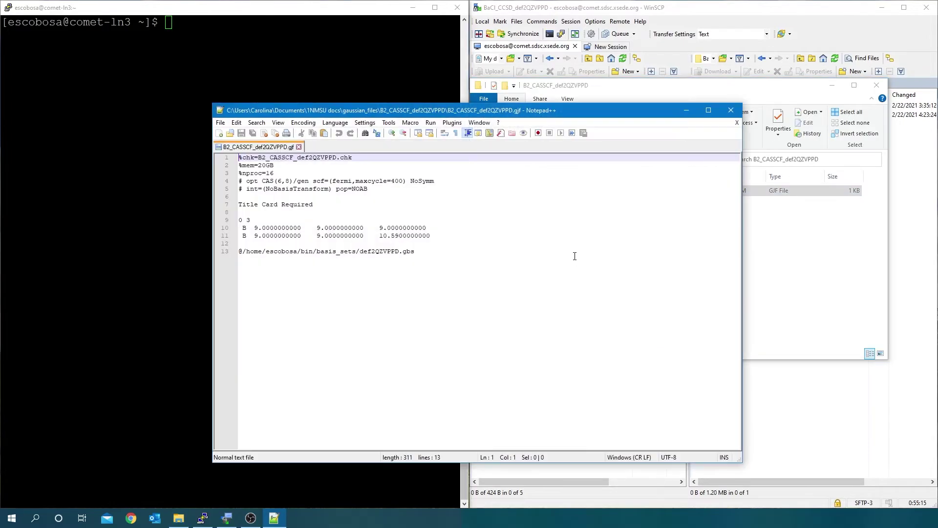
# Add density=current and output=wfx to the route lines
pyautogui.click(519, 181)
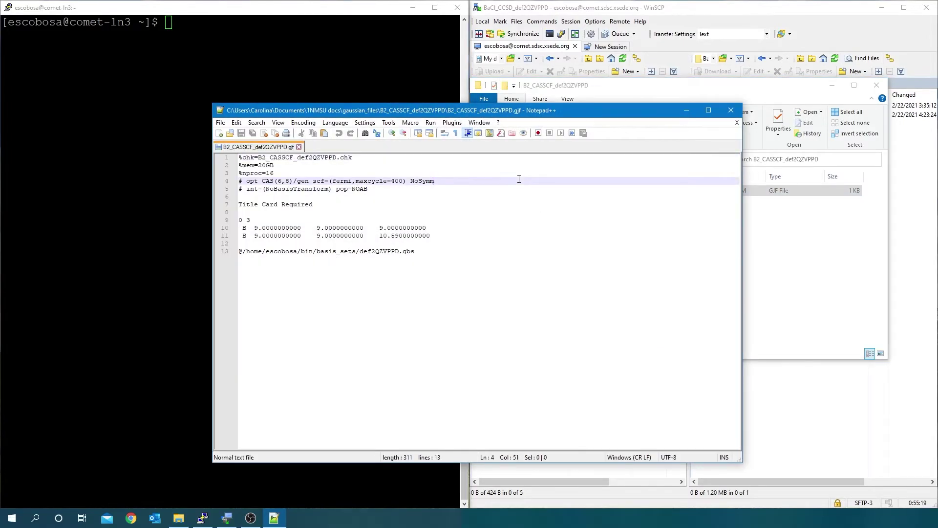
pyautogui.write('density=current')
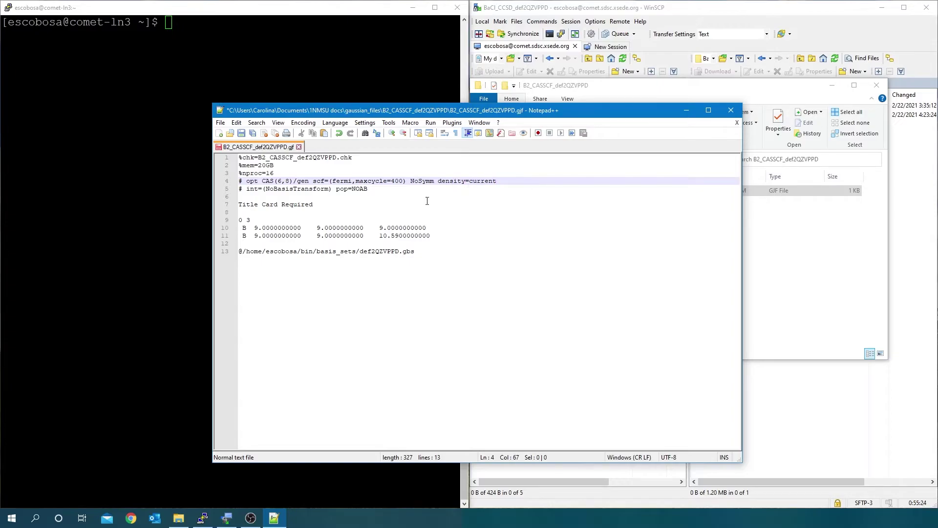
pyautogui.press('Down')
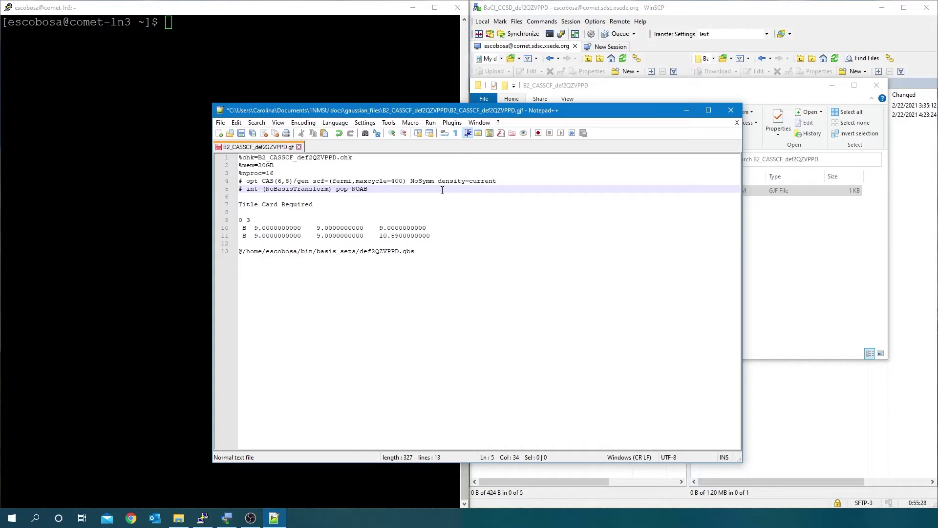
pyautogui.write('output=wfx')
# Add a B2_CASSCF_def2QZVPPD.wfx line after the basis set and save the file
pyautogui.click(435, 253)
pyautogui.press('Return')
pyautogui.press('Return')
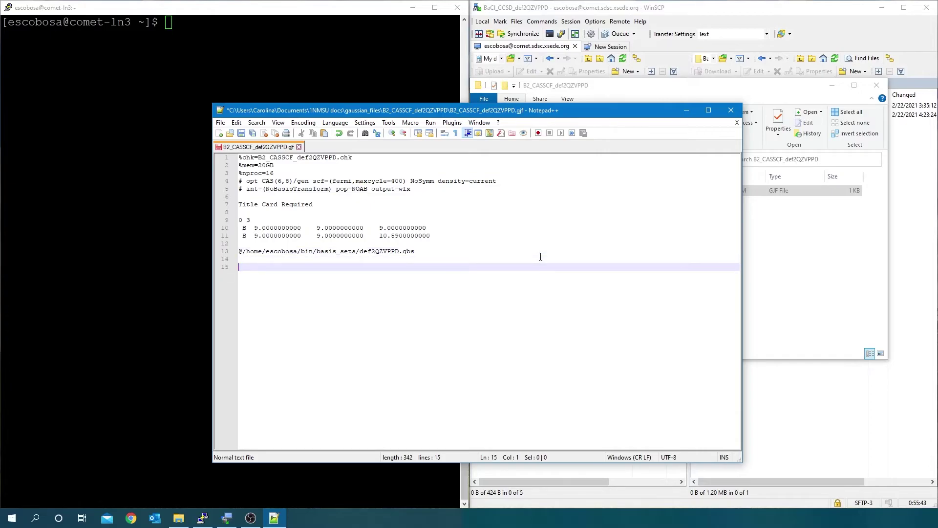
pyautogui.moveTo(277, 155); pyautogui.dragTo(258, 157)
pyautogui.hotkey('ctrl', 'c')
pyautogui.click(266, 266)
pyautogui.hotkey('ctrl', 'v')
pyautogui.write('.wf')
pyautogui.press('Return')
pyautogui.press('Return')
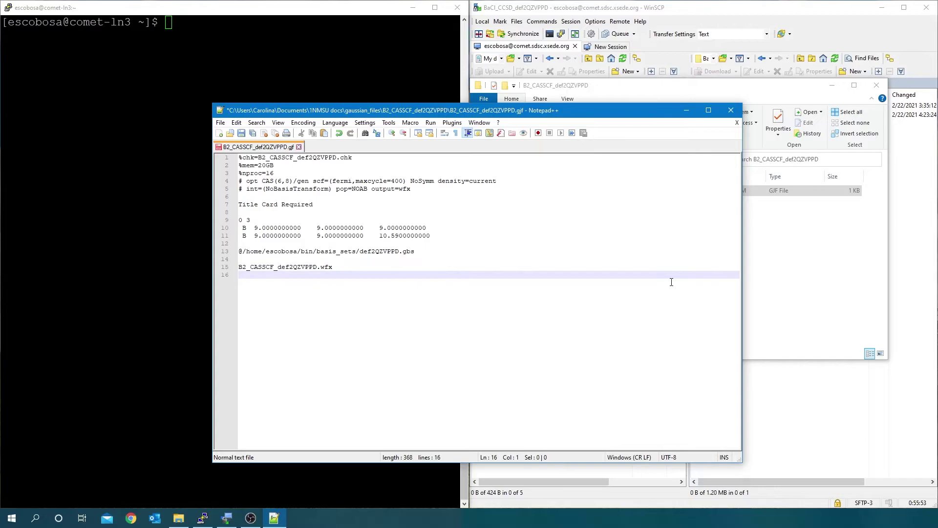
pyautogui.click(243, 134)
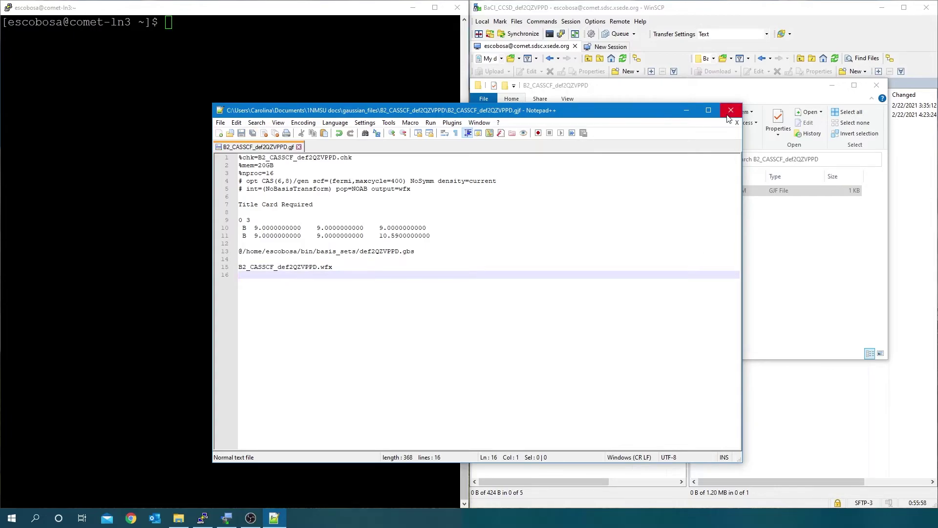
# Copy comet_g16_script.sh from gaussian_files into the B2_CASSCF_def2QZVPPD folder
pyautogui.click(731, 110)
pyautogui.click(480, 159)
pyautogui.click(636, 239)
pyautogui.hotkey('ctrl', 'c')
pyautogui.doubleClick(613, 190)
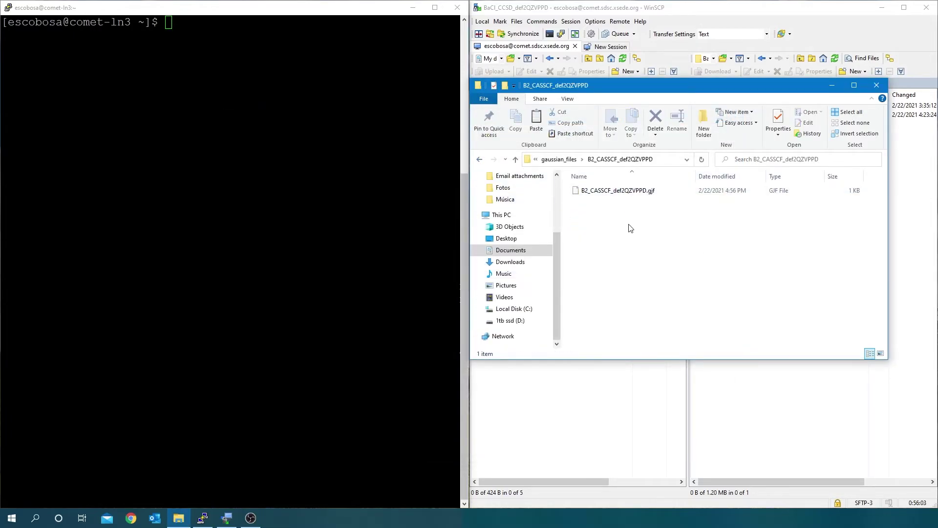
pyautogui.hotkey('ctrl', 'v')
# Change the script's BrI_CCSD names to B2_CASSCF_def2QZVPPD .gjf and .log, then save and close it
pyautogui.click(624, 201)
pyautogui.doubleClick(623, 201)
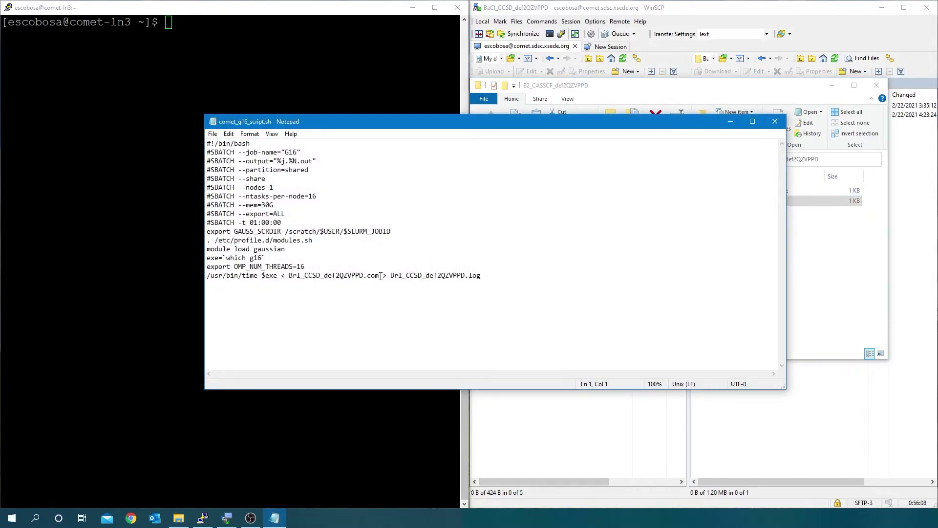
pyautogui.moveTo(379, 276); pyautogui.dragTo(289, 276)
pyautogui.hotkey('ctrl', 'v')
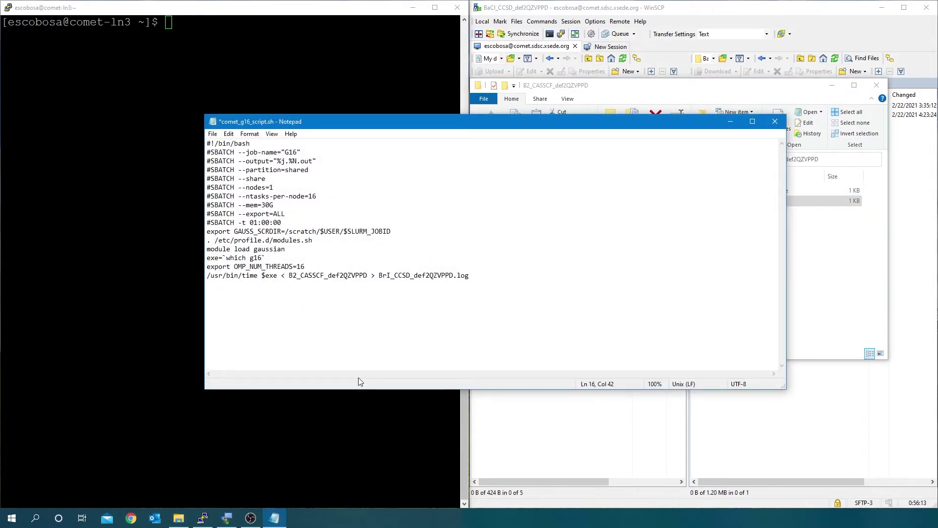
pyautogui.write('.gjf')
pyautogui.moveTo(469, 276); pyautogui.dragTo(395, 275)
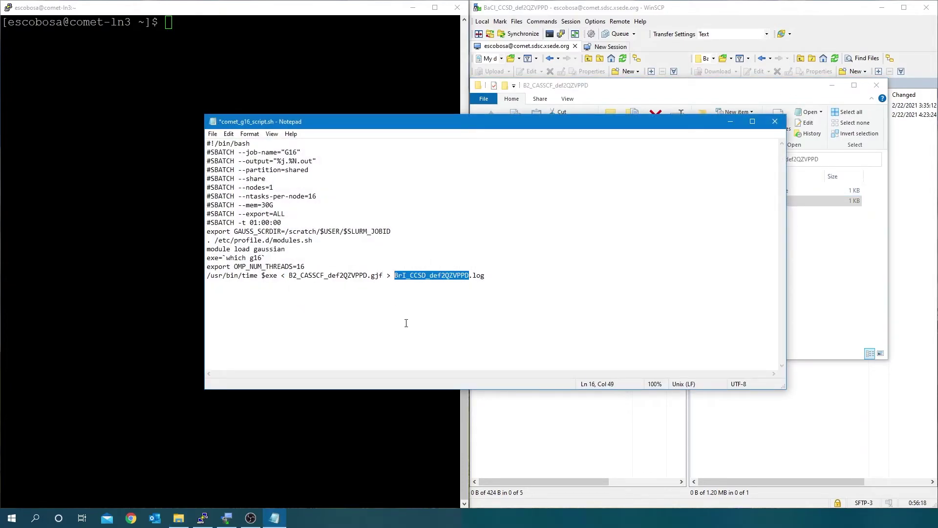
pyautogui.hotkey('ctrl', 'v')
pyautogui.click(515, 276)
pyautogui.hotkey('ctrl', 's')
pyautogui.hotkey('alt', 'F4')
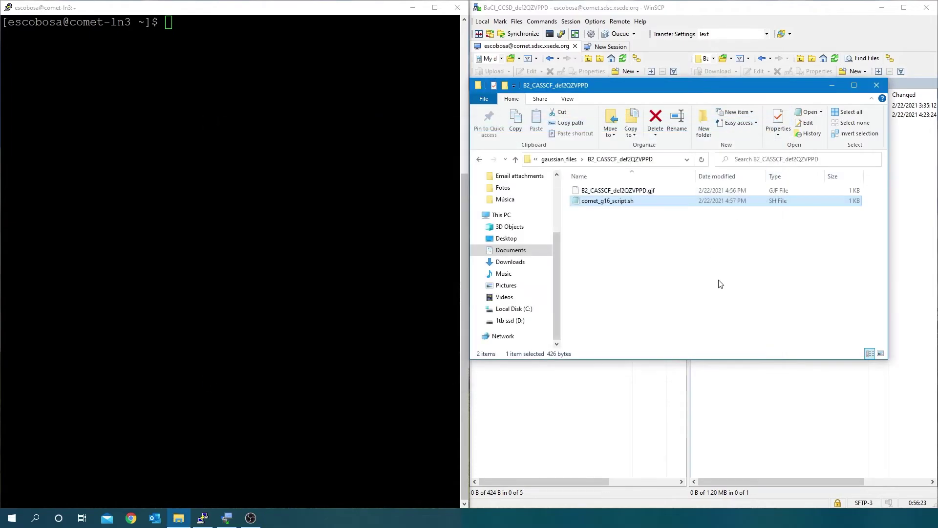
# Upload the local B2_CASSCF_def2QZVPPD folder into remote gaussian_runs
pyautogui.click(894, 204)
pyautogui.doubleClick(702, 105)
pyautogui.click(550, 166)
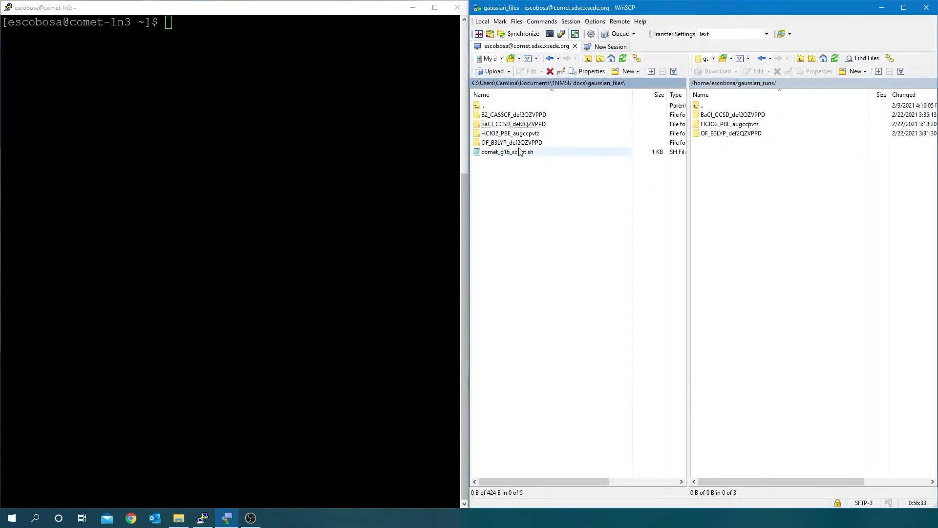
pyautogui.moveTo(509, 115); pyautogui.dragTo(758, 180)
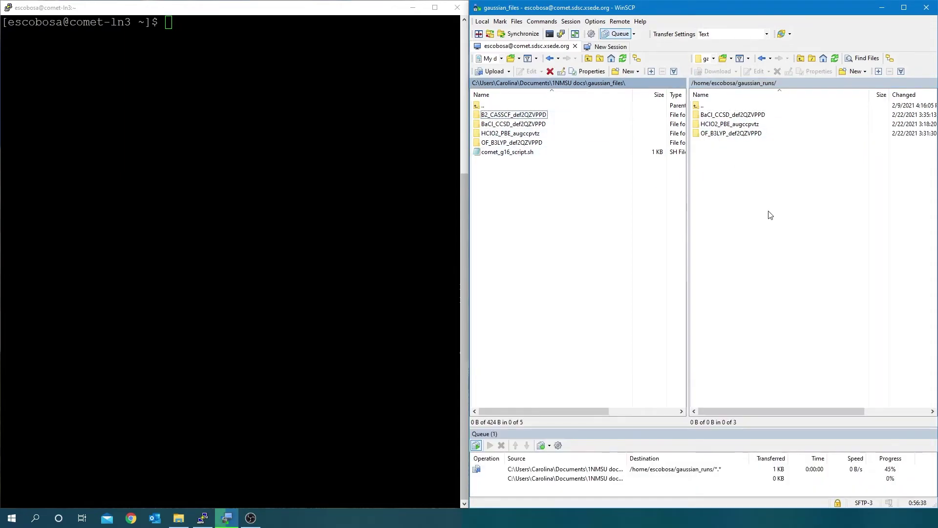
# In gaussian_runs/B2_CASSCF_def2QZVPPD, submit comet_g16_script.sh with sbatch
pyautogui.write('cd gaussian_runs/')
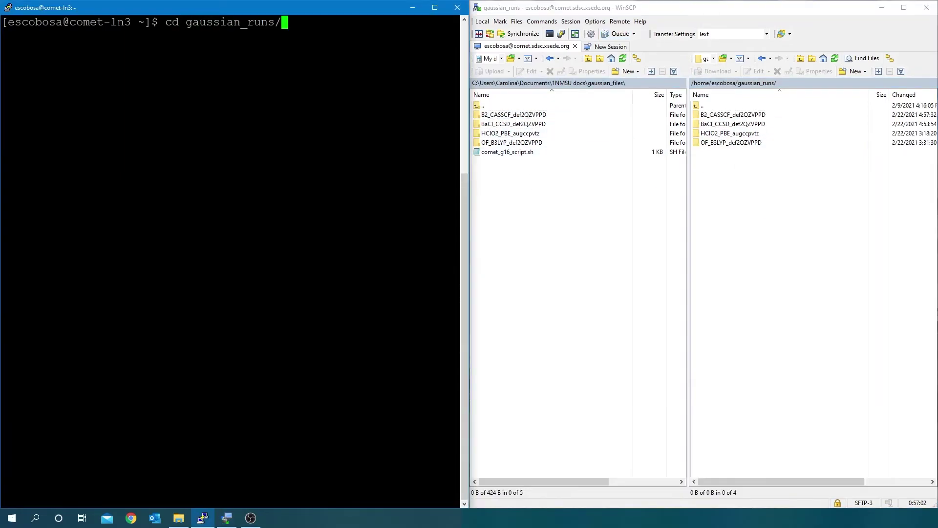
pyautogui.write('B2')
pyautogui.press('Tab')
pyautogui.press('Return')
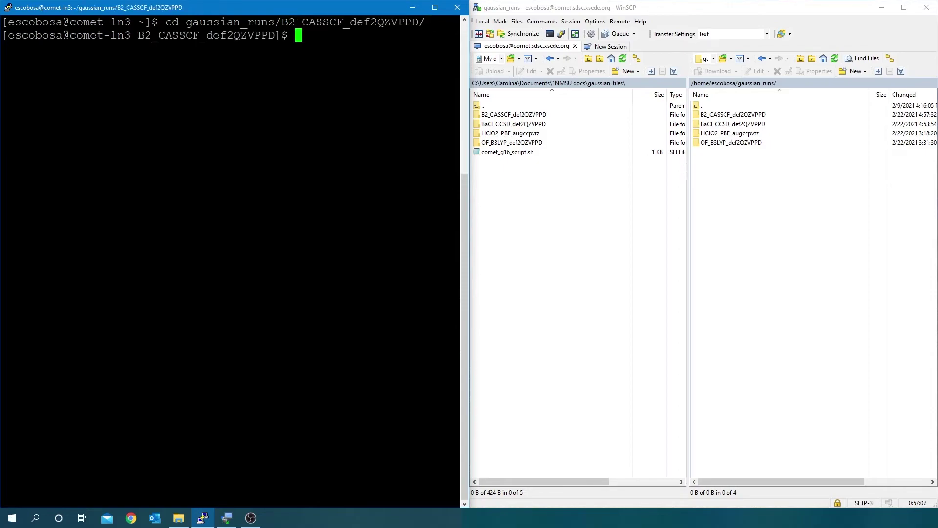
pyautogui.write('sbatch c')
pyautogui.press('Tab')
pyautogui.write('sh')
pyautogui.press('Return')
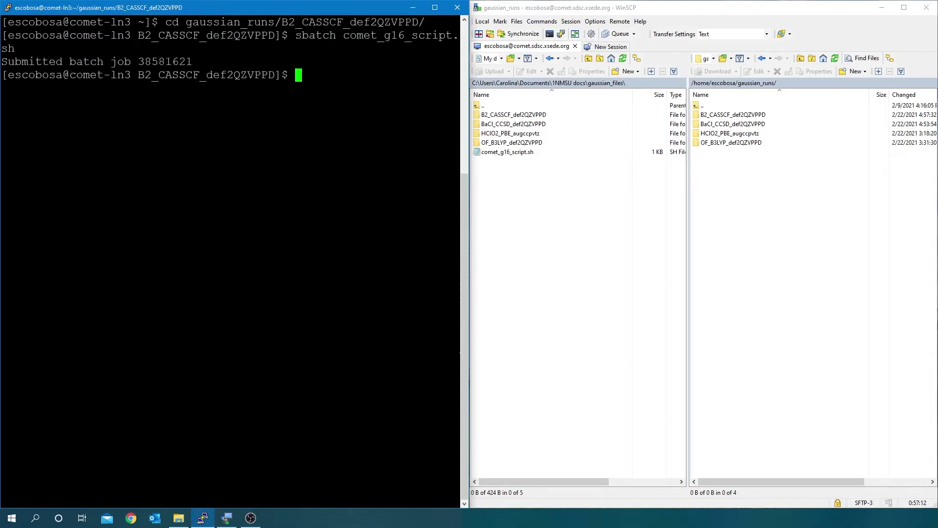
# Open the remote B2 folder and check the user's job status with qstat
pyautogui.doubleClick(724, 116)
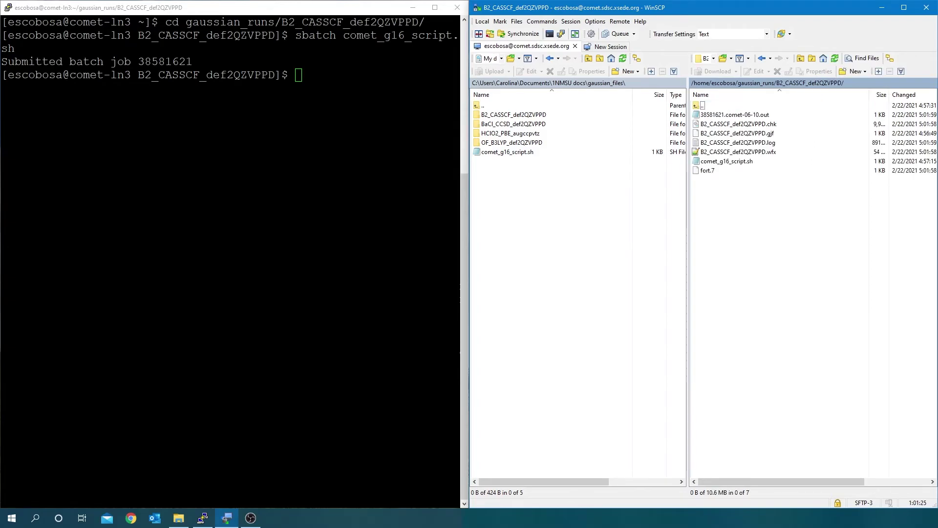
pyautogui.hotkey('alt', 'Tab')
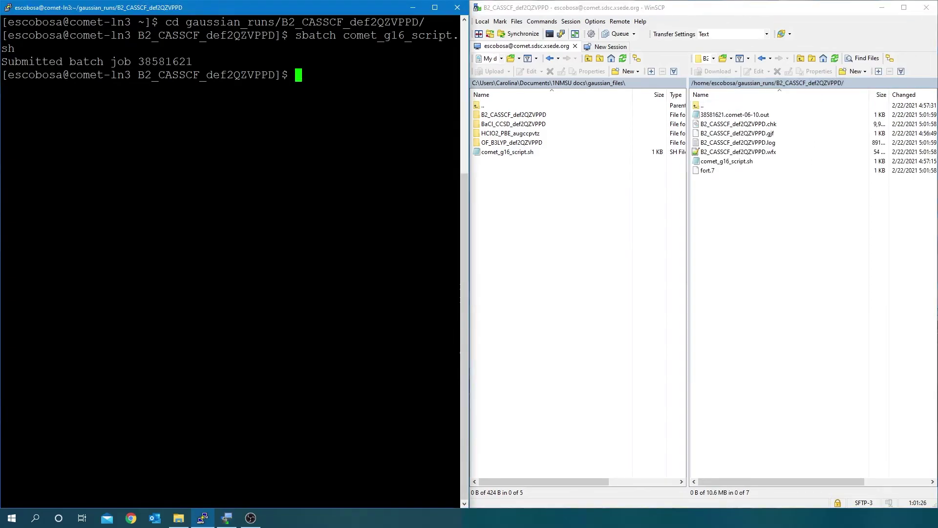
pyautogui.write('qstat -u escobosa')
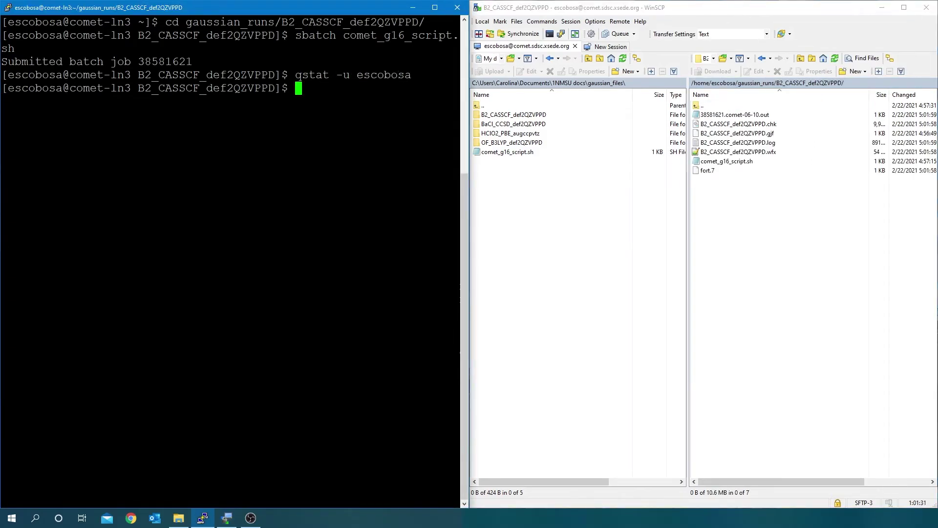
pyautogui.press('Return')
pyautogui.click(734, 214)
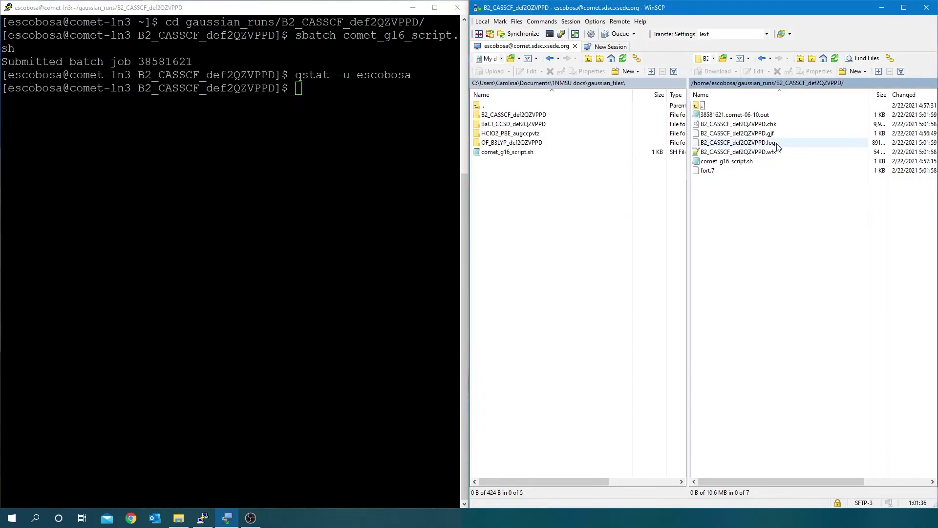
pyautogui.doubleClick(778, 142)
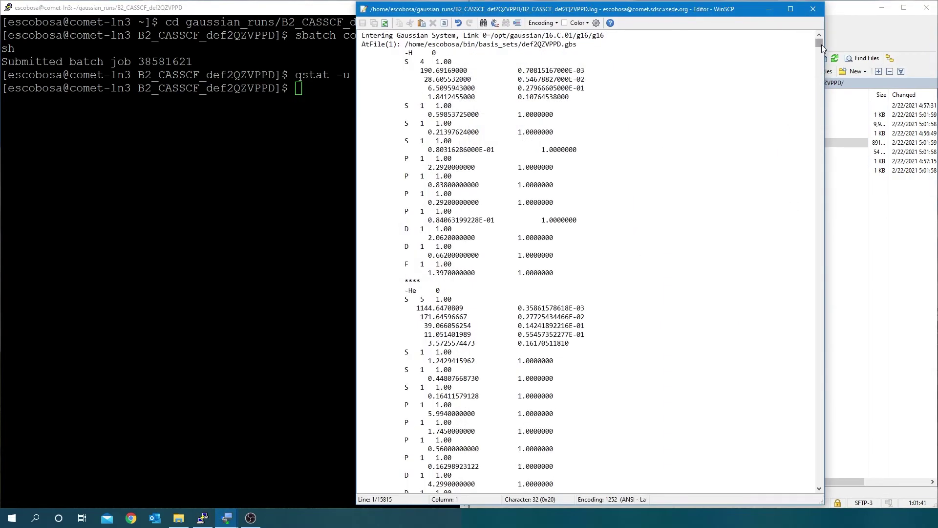
pyautogui.moveTo(819, 44); pyautogui.dragTo(821, 385)
pyautogui.scroll(-10, 717, 374)
pyautogui.scroll(-20, 717, 374)
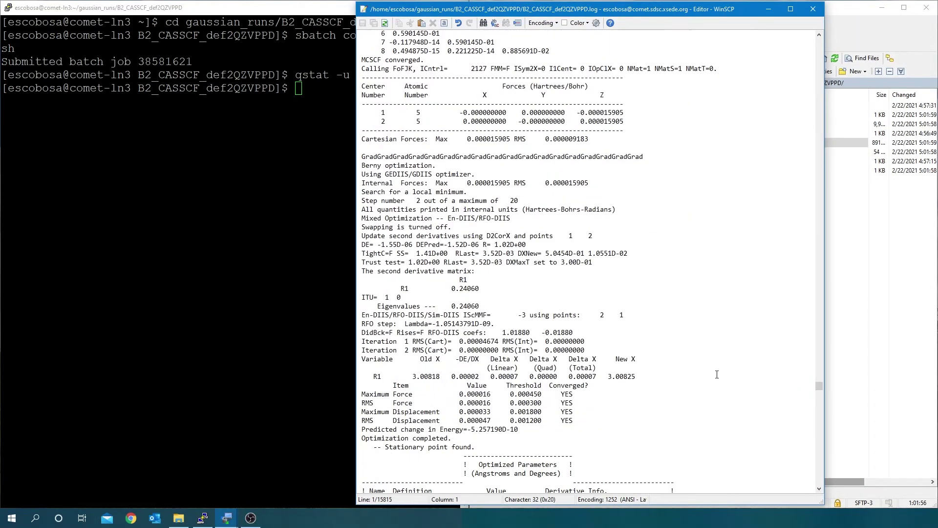
pyautogui.click(813, 9)
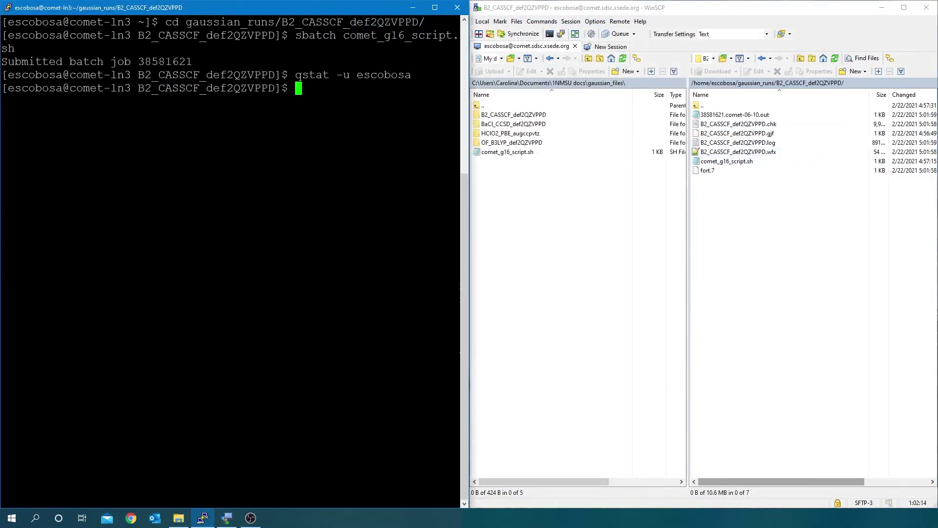
# List the folder and run formchk -3 on B2_CASSCF_def2QZVPPD.chk
pyautogui.write('ls')
pyautogui.press('Return')
pyautogui.write('formchk -')
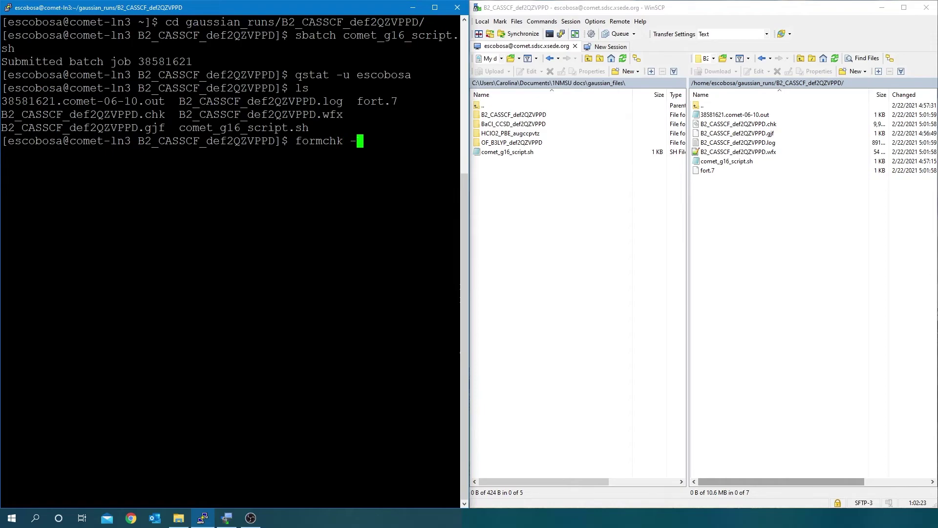
pyautogui.write('3')
pyautogui.moveTo(165, 114); pyautogui.dragTo(1, 115)
pyautogui.rightClick(1, 115)
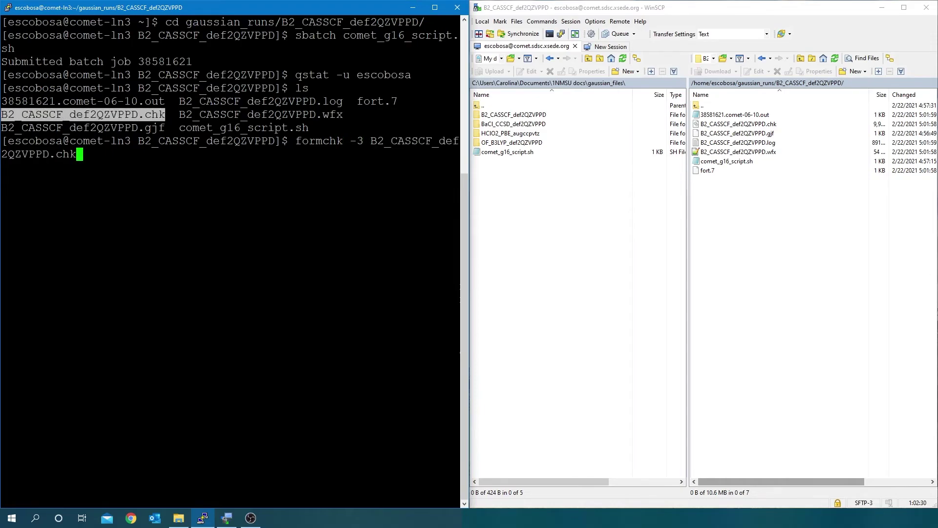
pyautogui.press('Return')
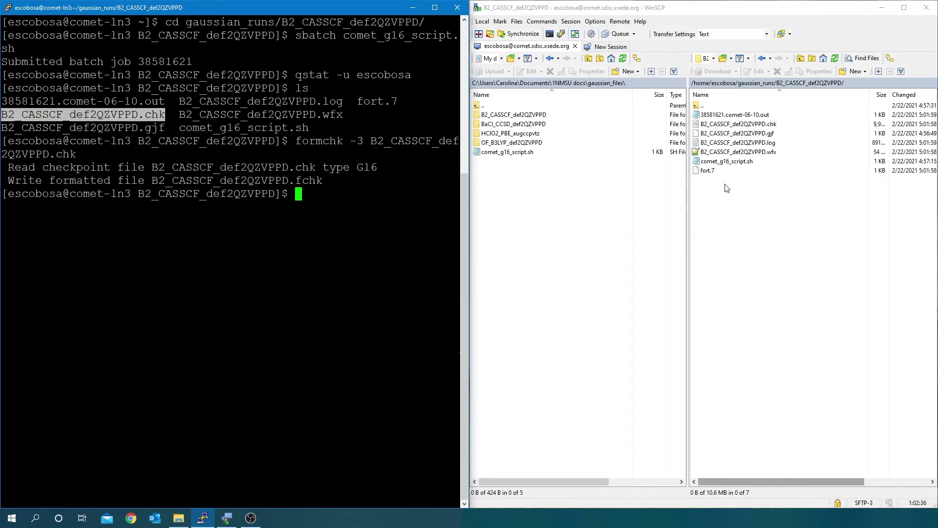
# Open B2_CASSCF_def2QZVPPD.wfx and review its occupation numbers and orbital spin types
pyautogui.doubleClick(770, 152)
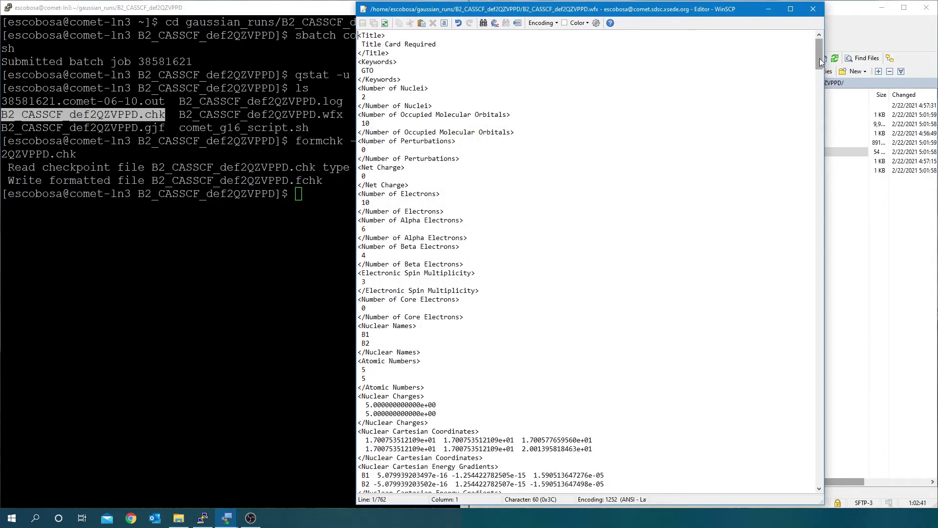
pyautogui.moveTo(819, 58); pyautogui.dragTo(821, 158)
pyautogui.click(571, 153)
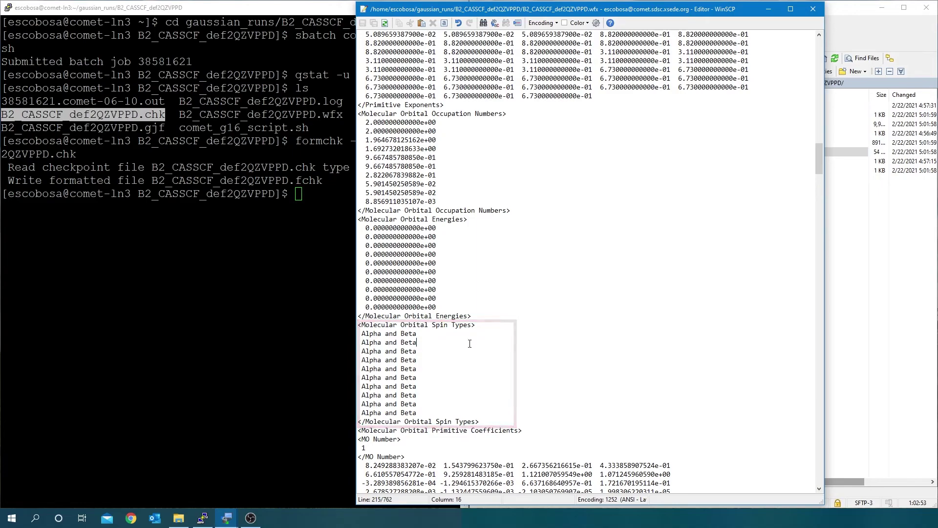
pyautogui.click(471, 344)
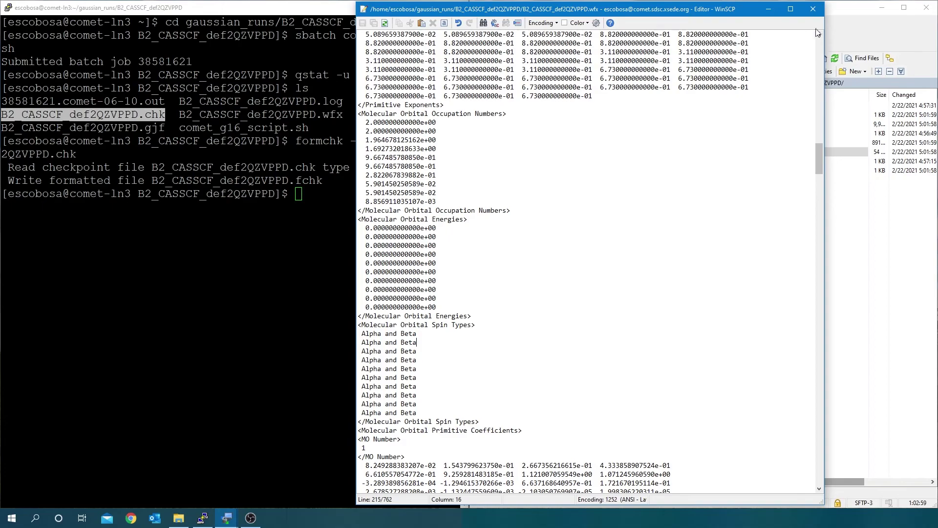
# Close the .wfx, refresh, and delete the remote .chk and fort.7 files
pyautogui.click(814, 9)
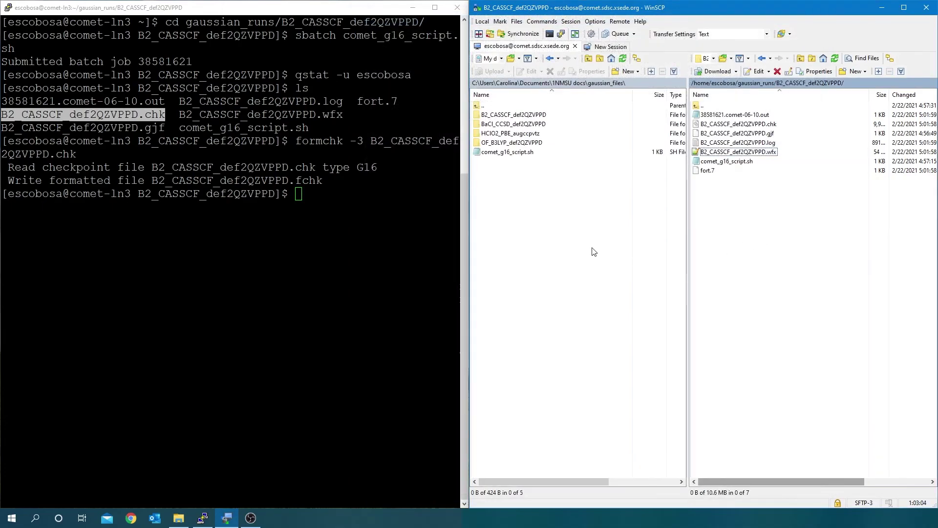
pyautogui.click(835, 58)
pyautogui.click(762, 132)
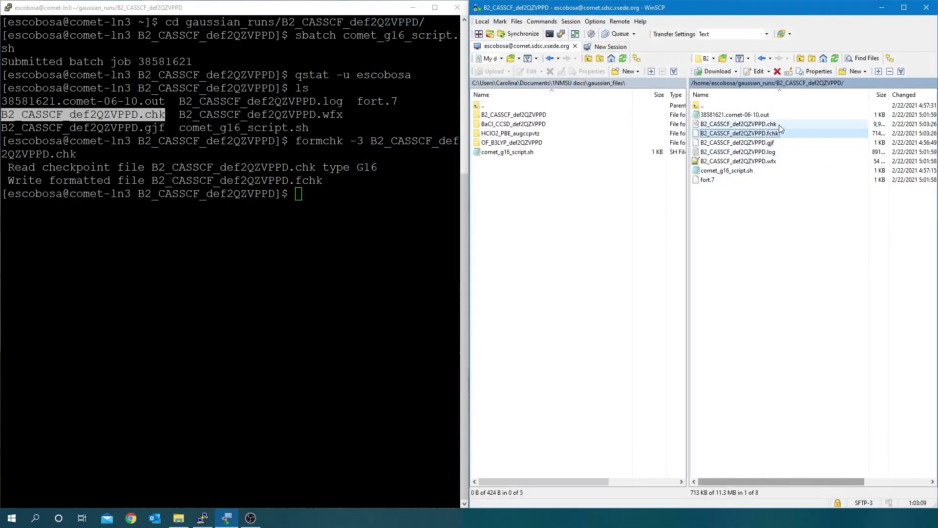
pyautogui.click(738, 124)
pyautogui.keyDown('ctrl'); pyautogui.click(708, 179); pyautogui.keyUp('ctrl')
pyautogui.press('Delete')
pyautogui.click(710, 277)
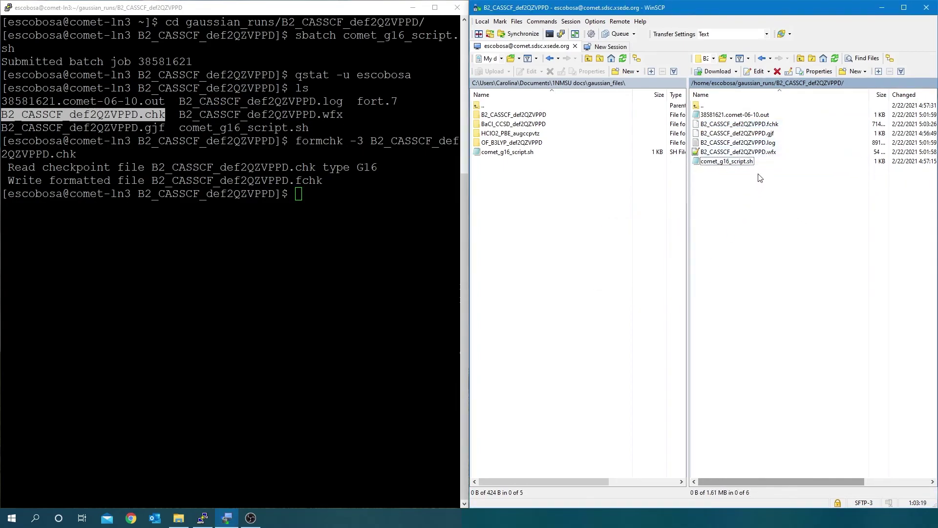
# Download the .out, .fchk, .log and .wfx into local B2_CASSCF_def2QZVPPD
pyautogui.click(763, 142)
pyautogui.keyDown('ctrl'); pyautogui.click(782, 123); pyautogui.keyUp('ctrl')
pyautogui.keyDown('ctrl'); pyautogui.click(787, 114); pyautogui.keyUp('ctrl')
pyautogui.keyDown('ctrl'); pyautogui.click(762, 152); pyautogui.keyUp('ctrl')
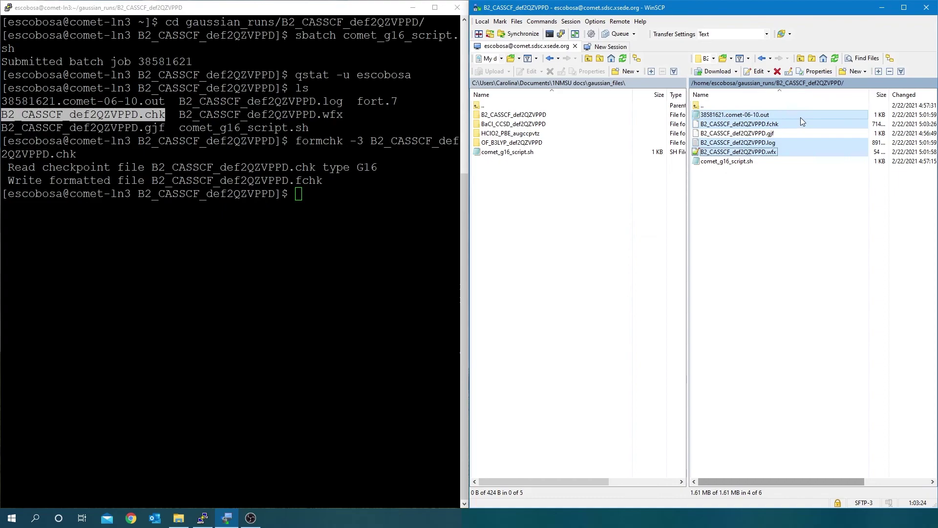
pyautogui.moveTo(800, 117); pyautogui.dragTo(538, 117)
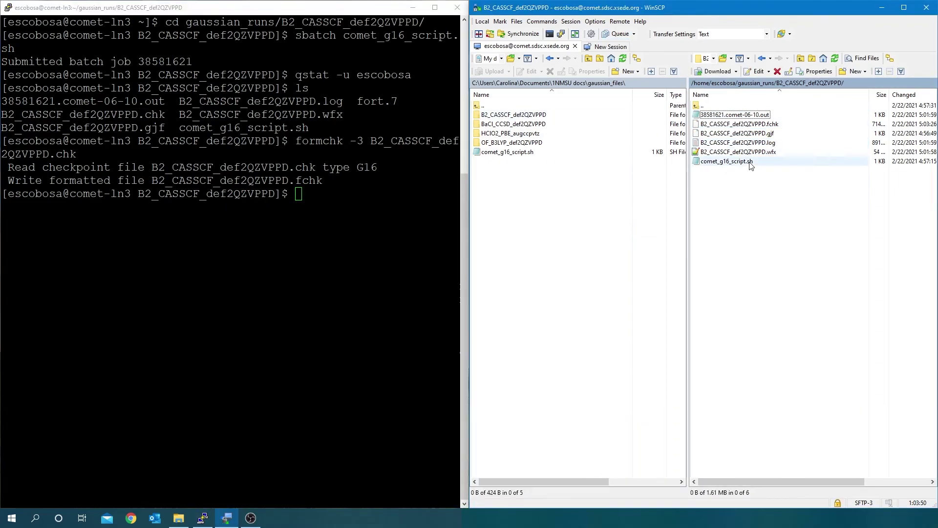
# Download the .out, .fchk, .gjf, .log and comet_g16_script.sh with F5, then return to gaussian_runs
pyautogui.click(733, 161)
pyautogui.keyDown('ctrl'); pyautogui.click(738, 142); pyautogui.keyUp('ctrl')
pyautogui.keyDown('ctrl'); pyautogui.click(738, 133); pyautogui.keyUp('ctrl')
pyautogui.keyDown('ctrl'); pyautogui.click(738, 124); pyautogui.keyUp('ctrl')
pyautogui.keyDown('ctrl'); pyautogui.click(738, 114); pyautogui.keyUp('ctrl')
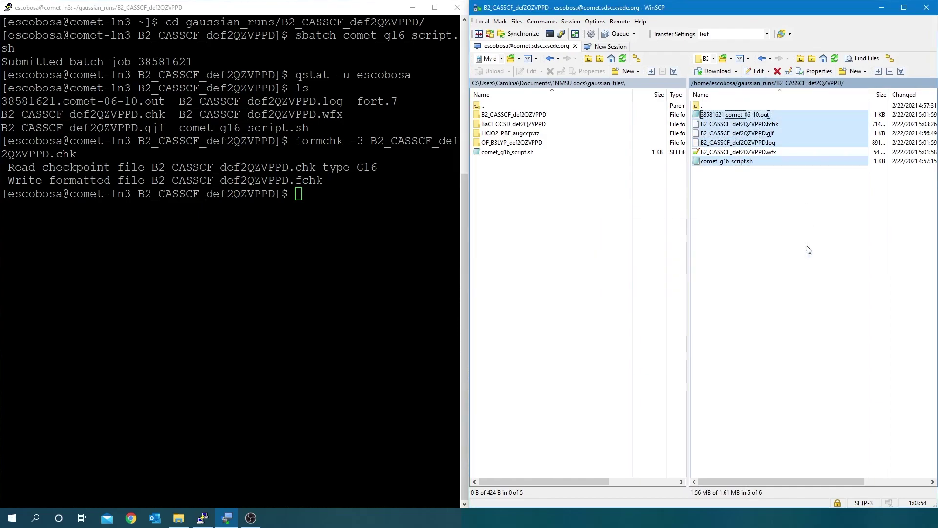
pyautogui.press('F5')
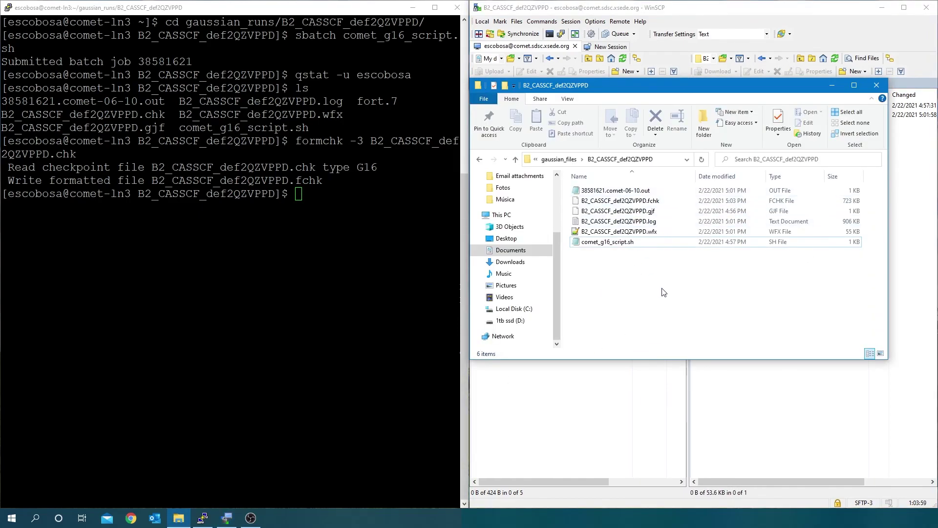
pyautogui.click(721, 376)
pyautogui.press('BackSpace')
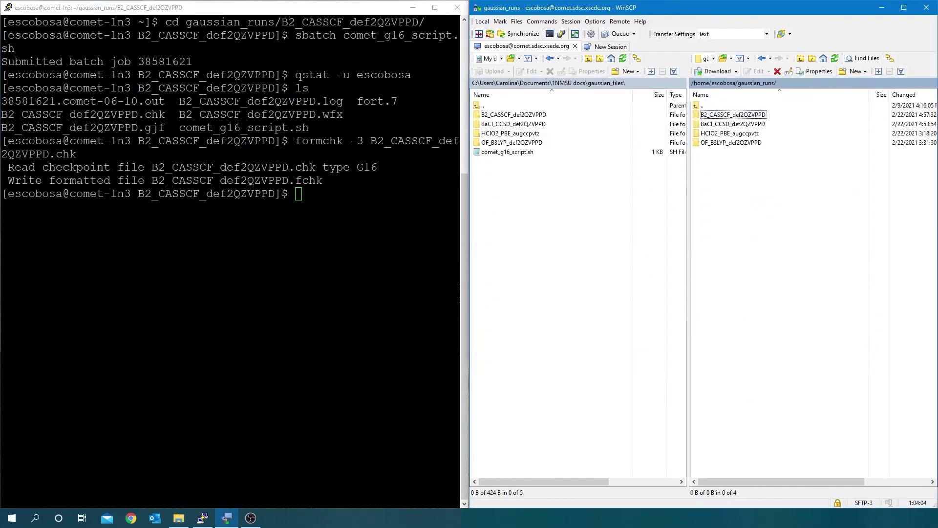